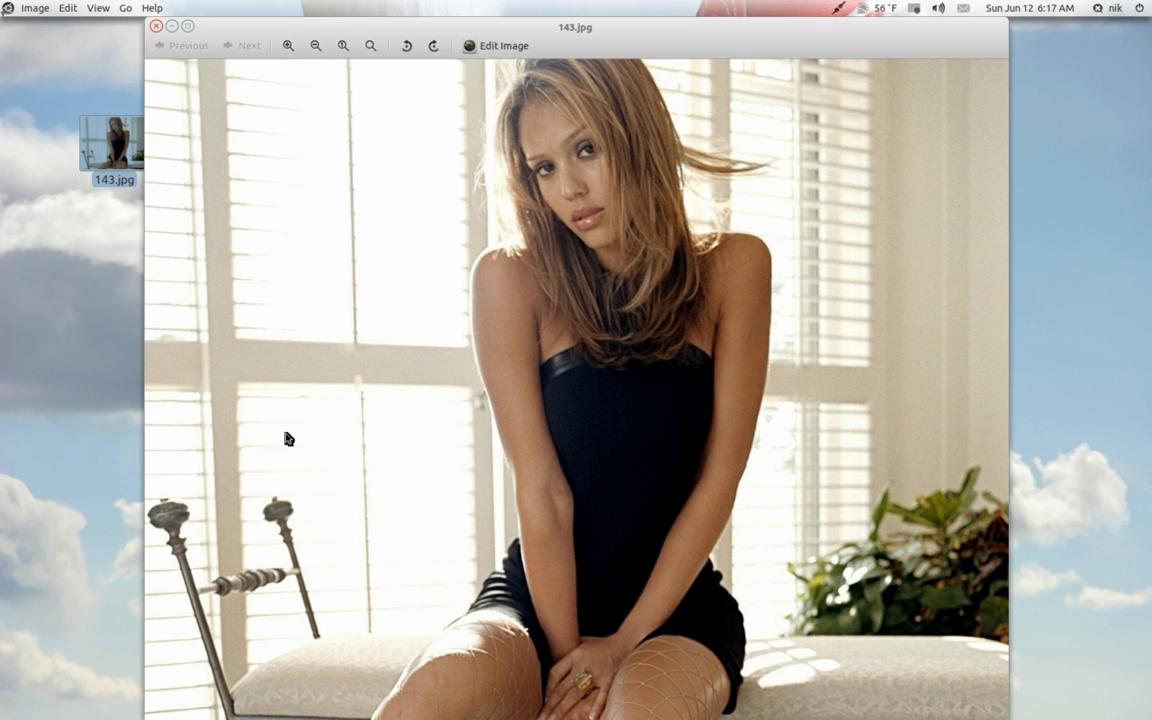
Close the image preview, open 143.jpg from the desktop in GIMP, and place its window clear of the Toolbox.
left_click(157, 26)
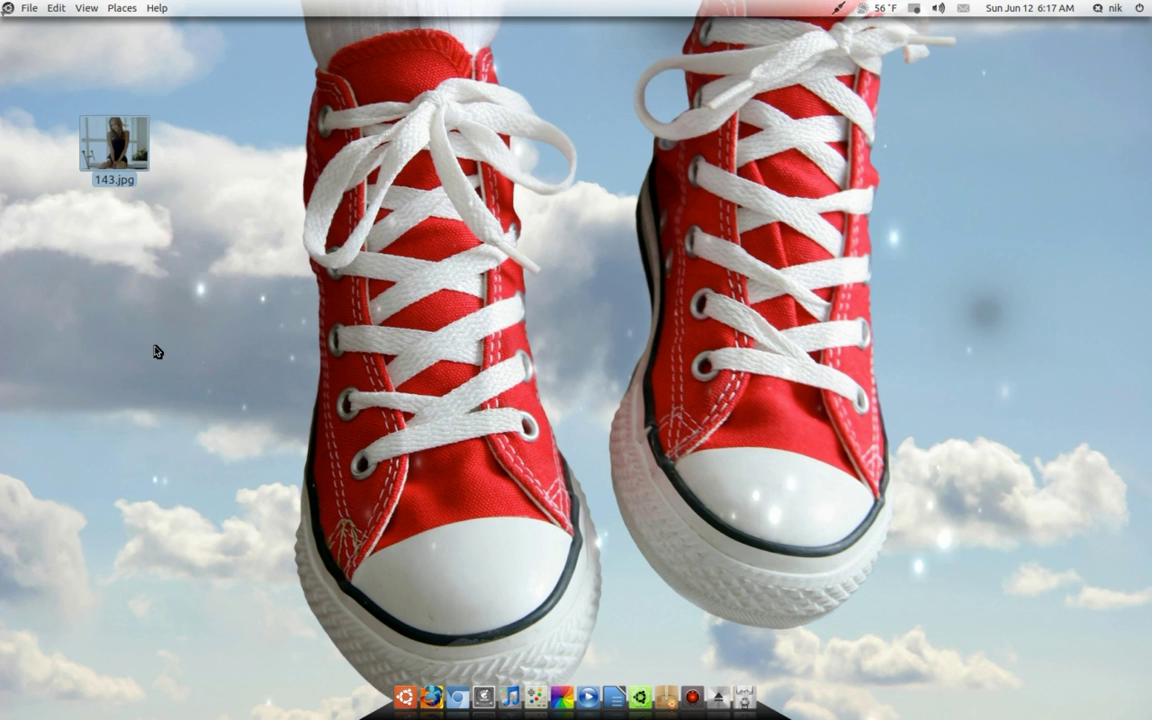
right_click(120, 188)
mouse_move(219, 193)
left_click(336, 218)
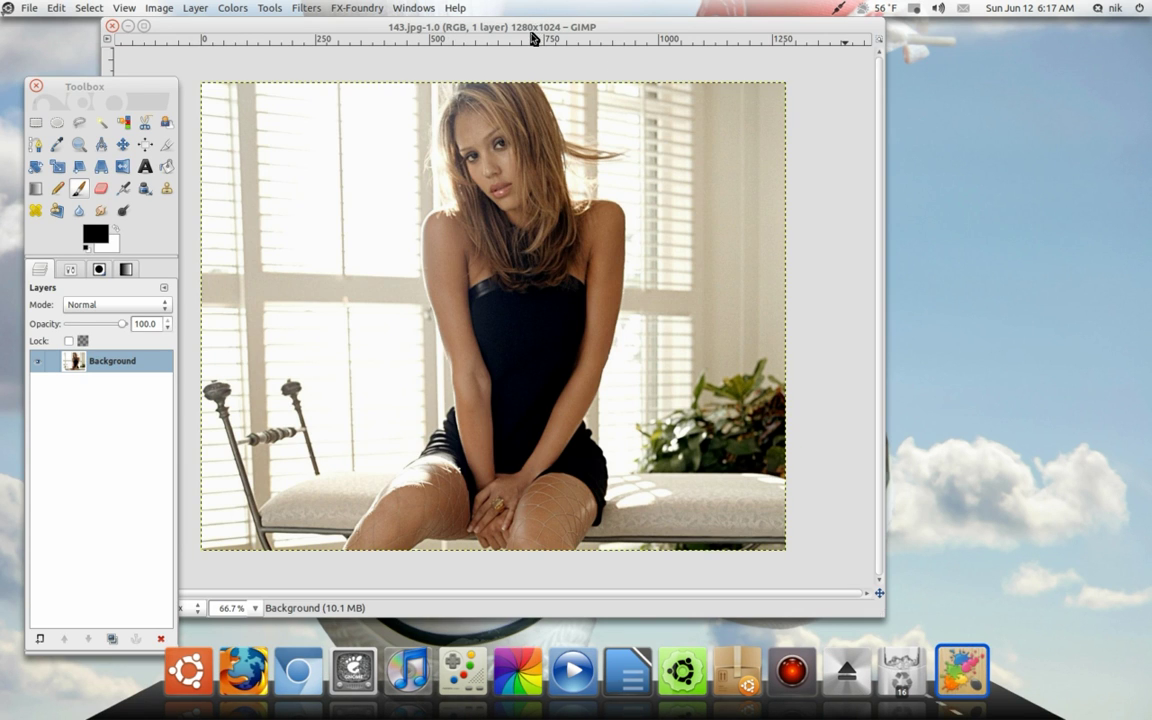
left_click_drag(532, 24, 613, 34)
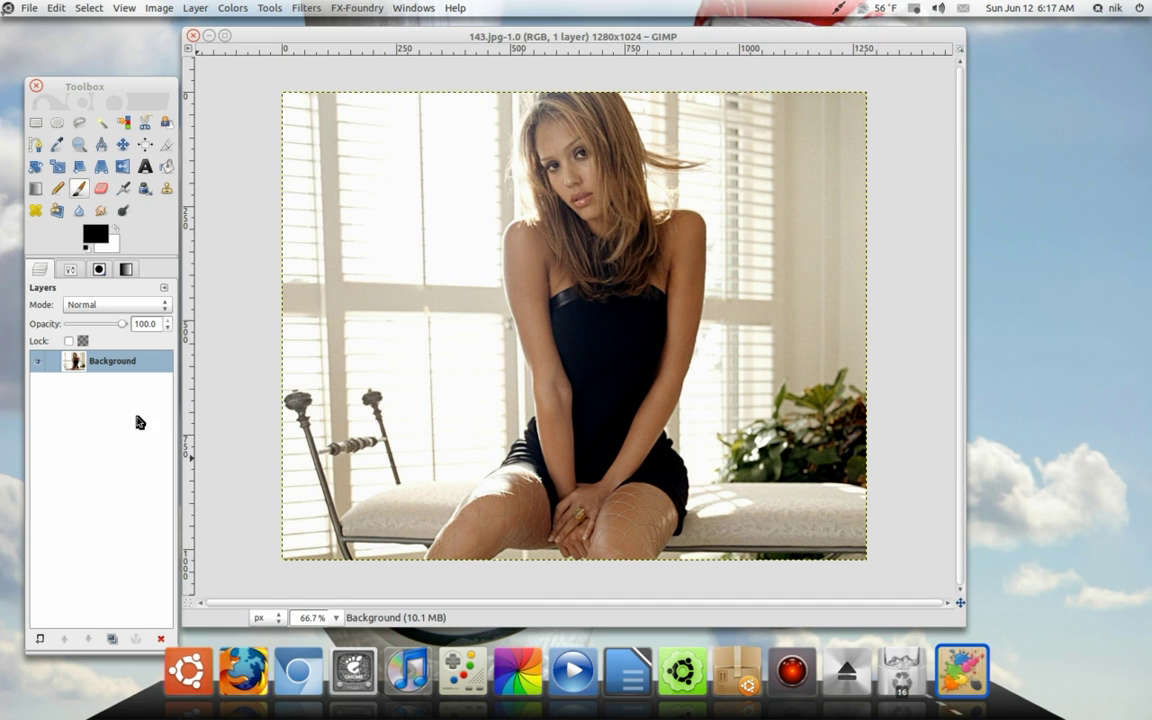
Duplicate the Background layer, then select the original Background layer and hide it.
left_click(112, 638)
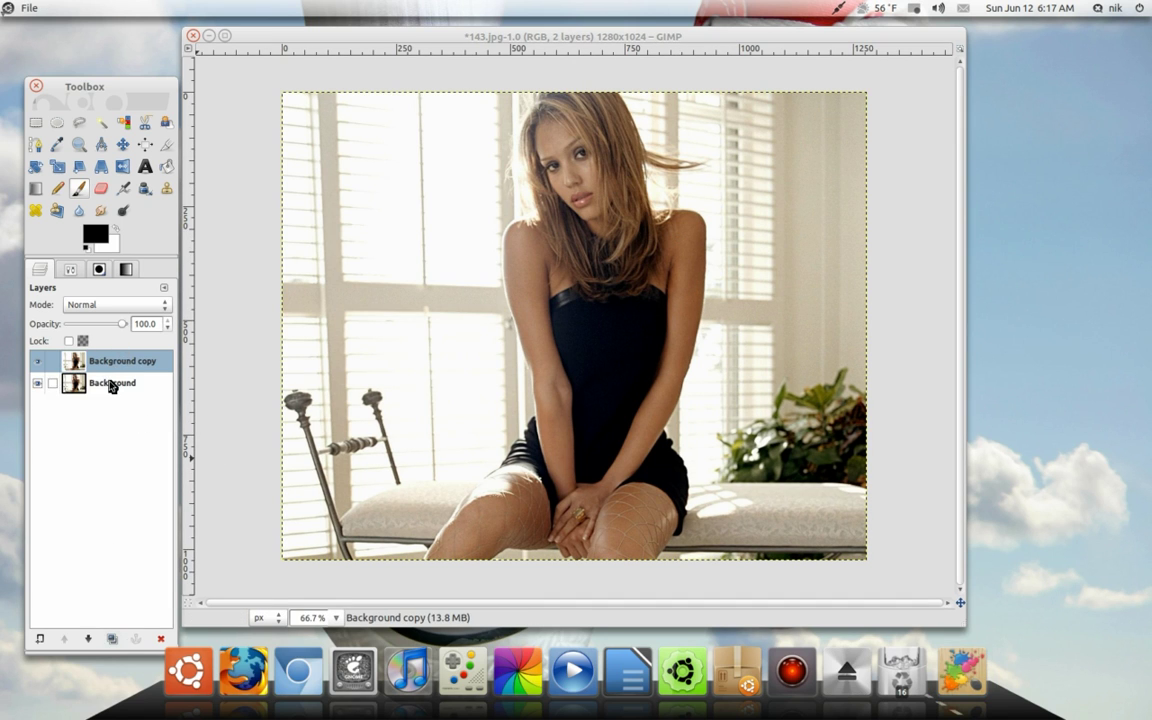
left_click(111, 385)
left_click(37, 384)
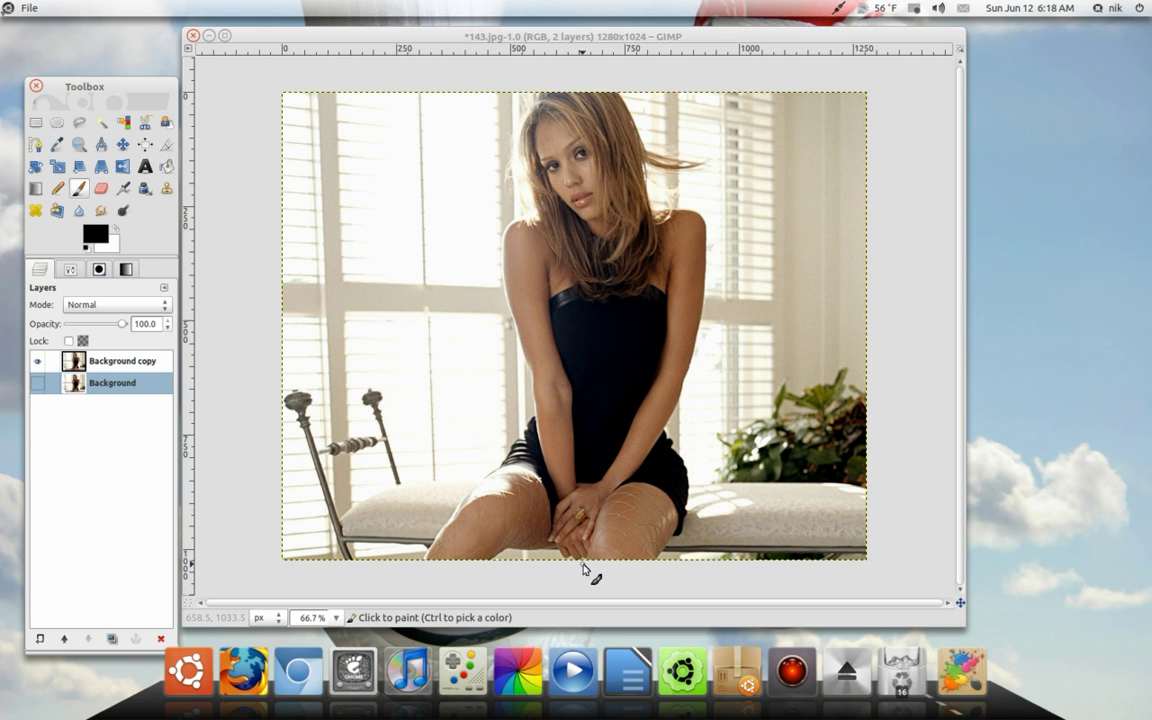
Start a Free Select outline along the lower hair tips above the black top, up onto the skin beside them.
key("2")
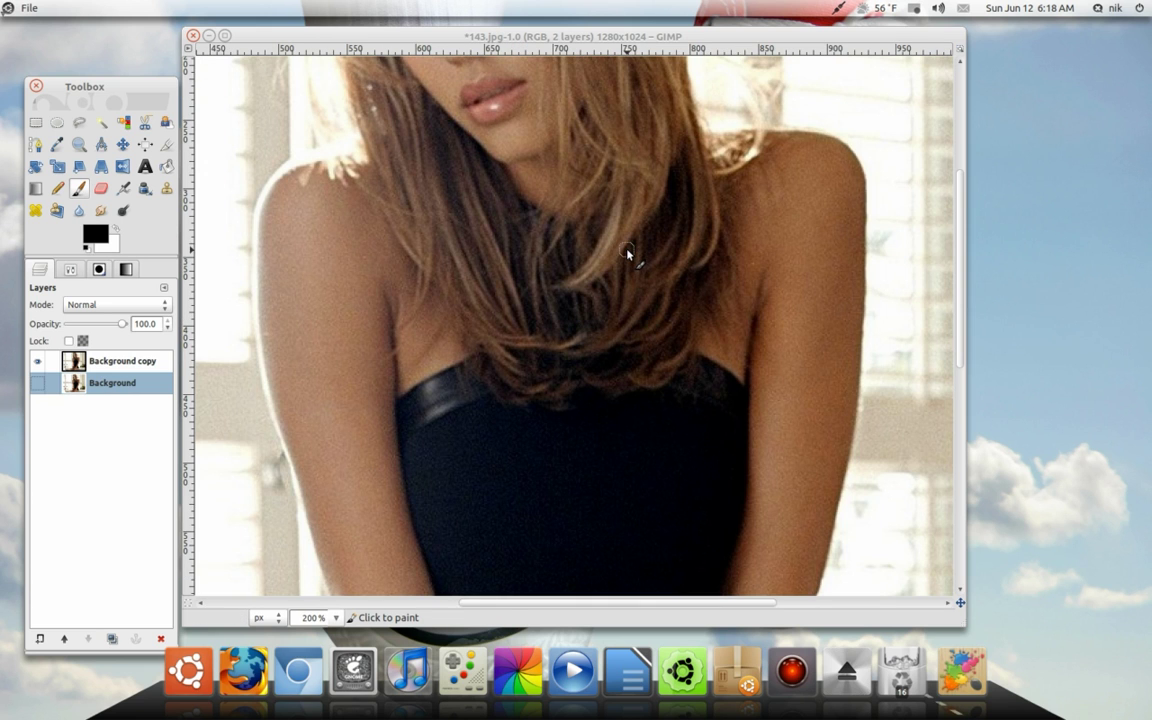
left_click(79, 122)
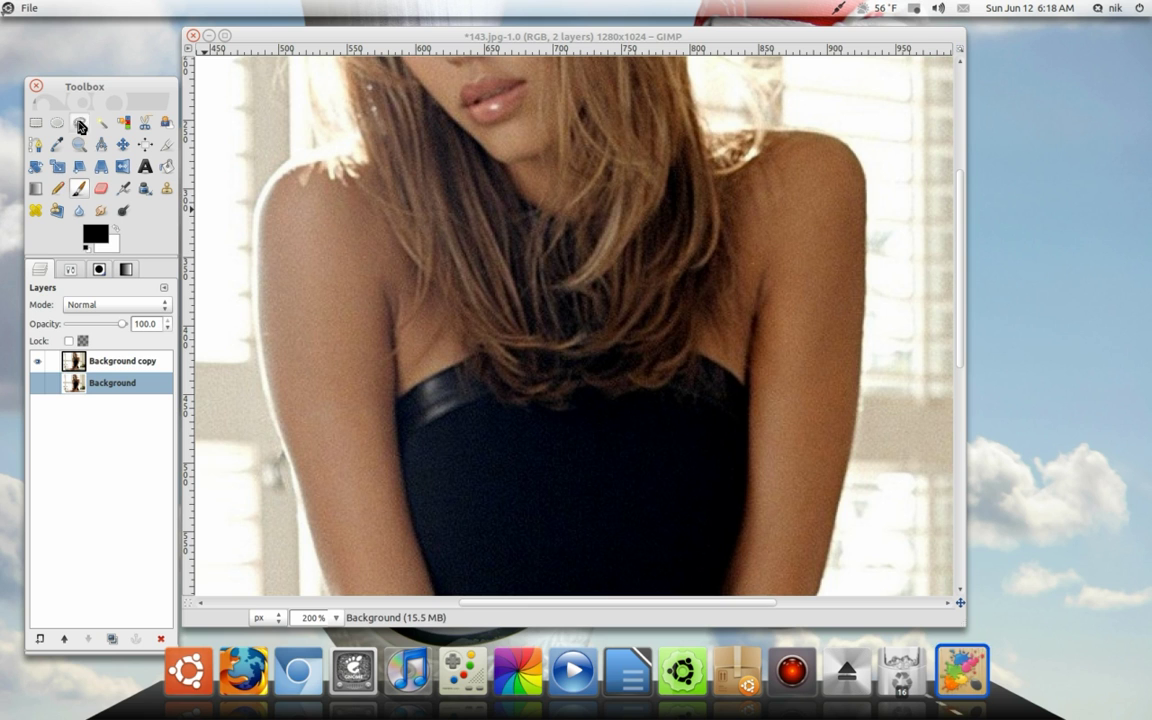
key("3")
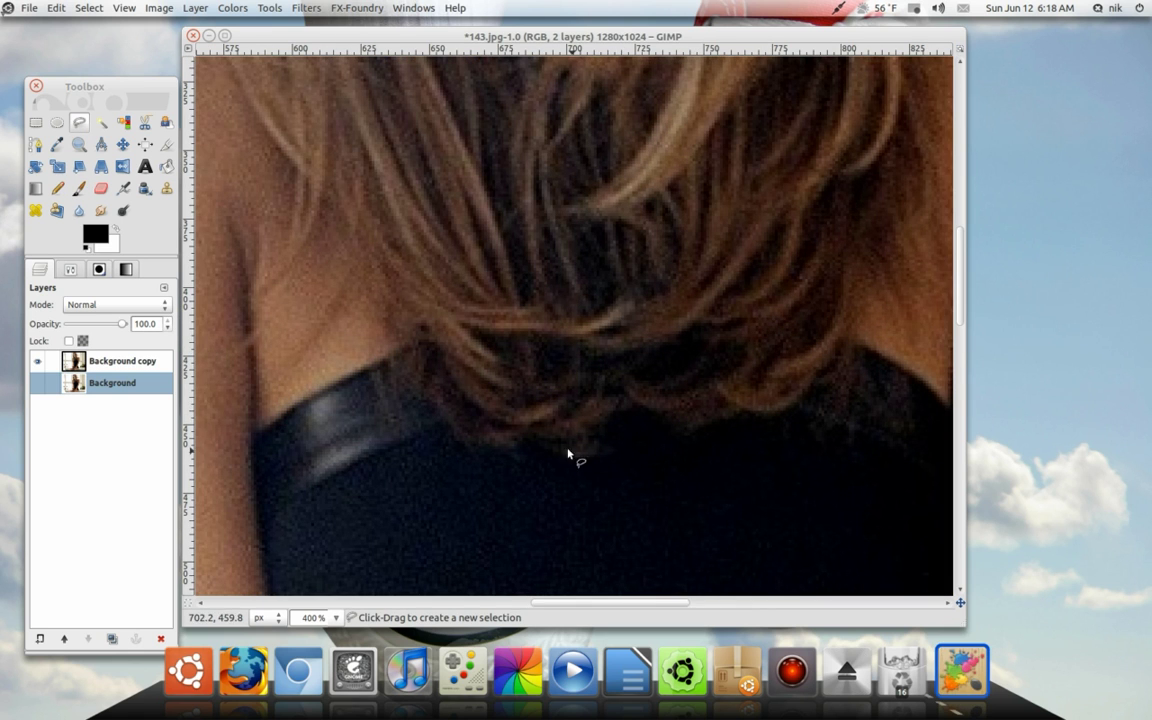
mouse_move(616, 418)
left_mouse_down()
mouse_move(573, 457)
mouse_move(507, 448)
left_mouse_up()
left_click_drag(409, 397, 359, 291)
left_click_drag(361, 312, 380, 306)
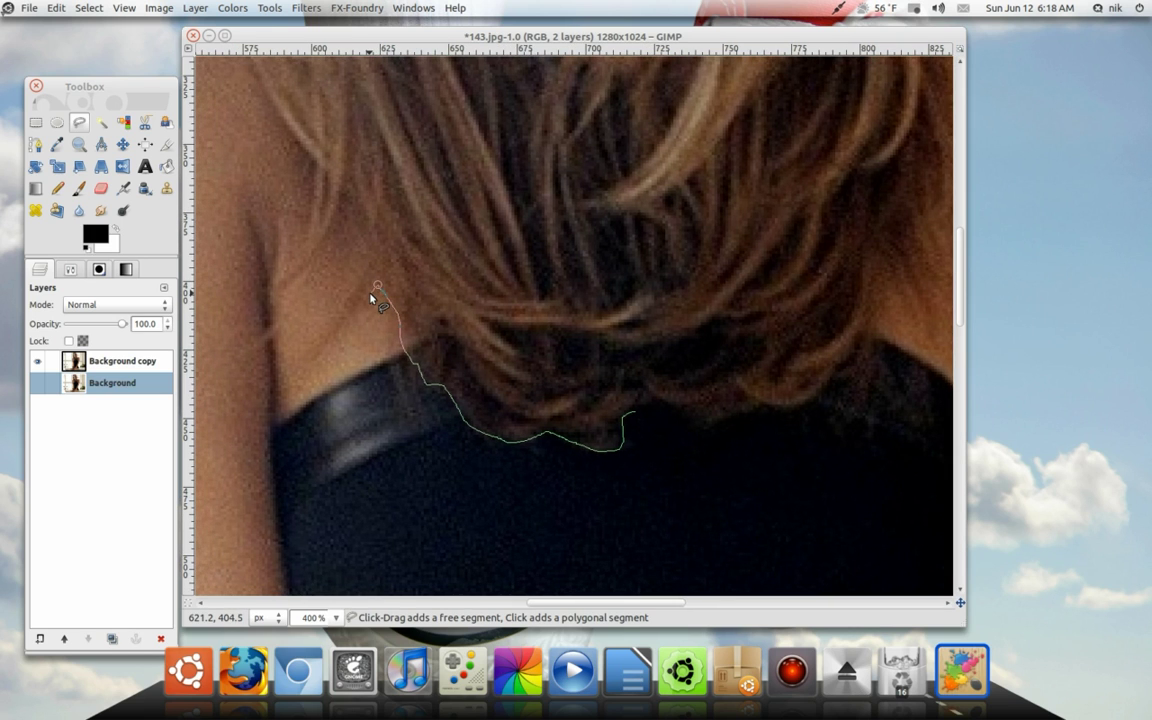
Continue the selection outline around the loose hair strands near the armpit and up along the shoulder.
left_click(313, 359)
mouse_move(362, 291)
left_mouse_down()
mouse_move(364, 255)
mouse_move(473, 395)
mouse_move(447, 378)
left_mouse_up()
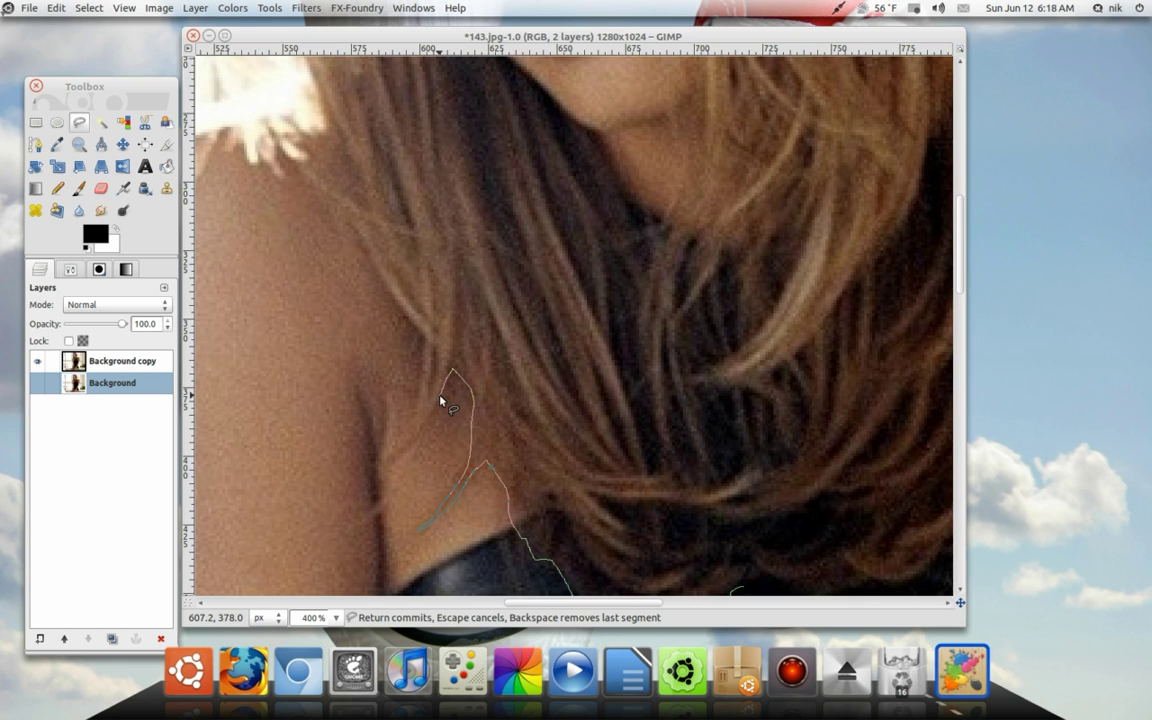
mouse_move(427, 430)
left_mouse_down()
mouse_move(403, 483)
mouse_move(378, 500)
left_mouse_up()
mouse_move(406, 441)
left_mouse_down()
mouse_move(427, 336)
mouse_move(503, 484)
left_mouse_up()
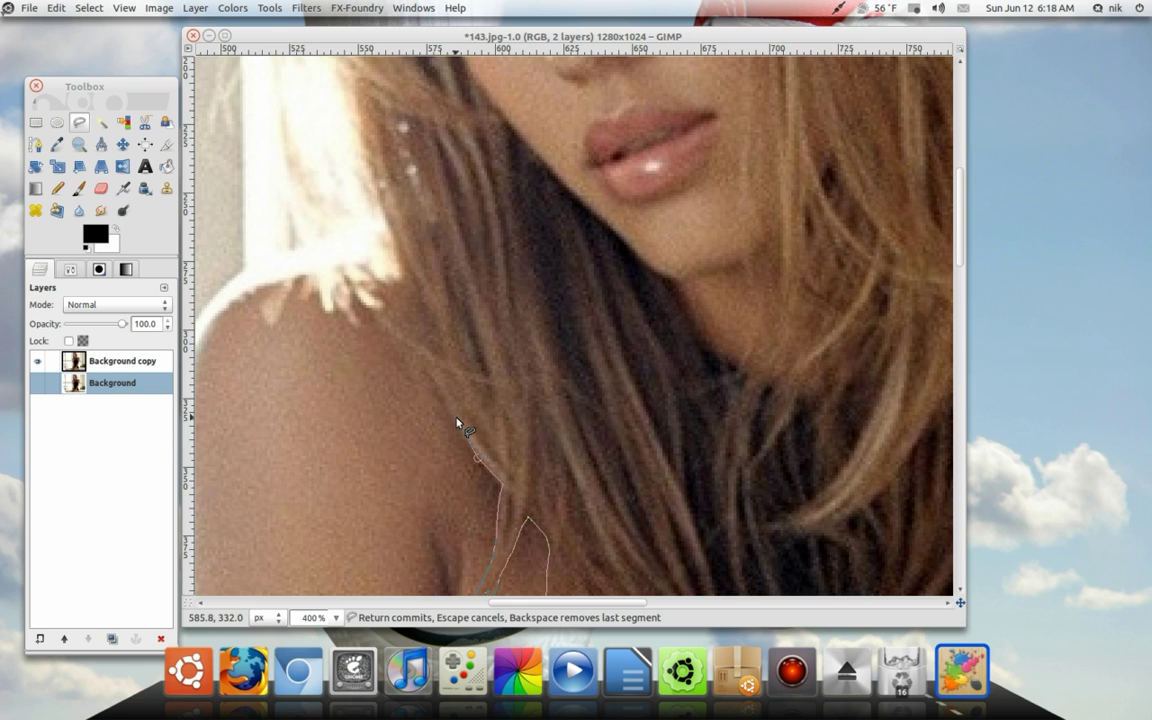
left_click(442, 393)
left_click_drag(442, 393, 497, 468)
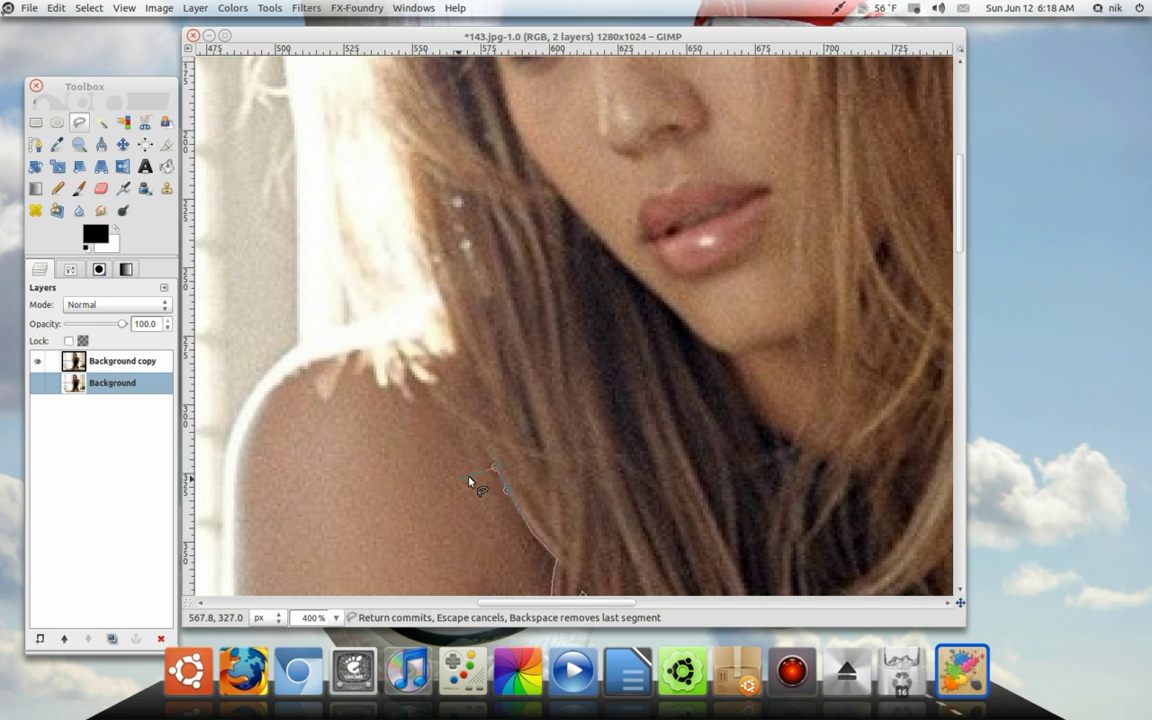
Extend the outline along the thin hair strands crossing the shoulder, up to the bright hair tips.
scroll(447, 497, "up", 6)
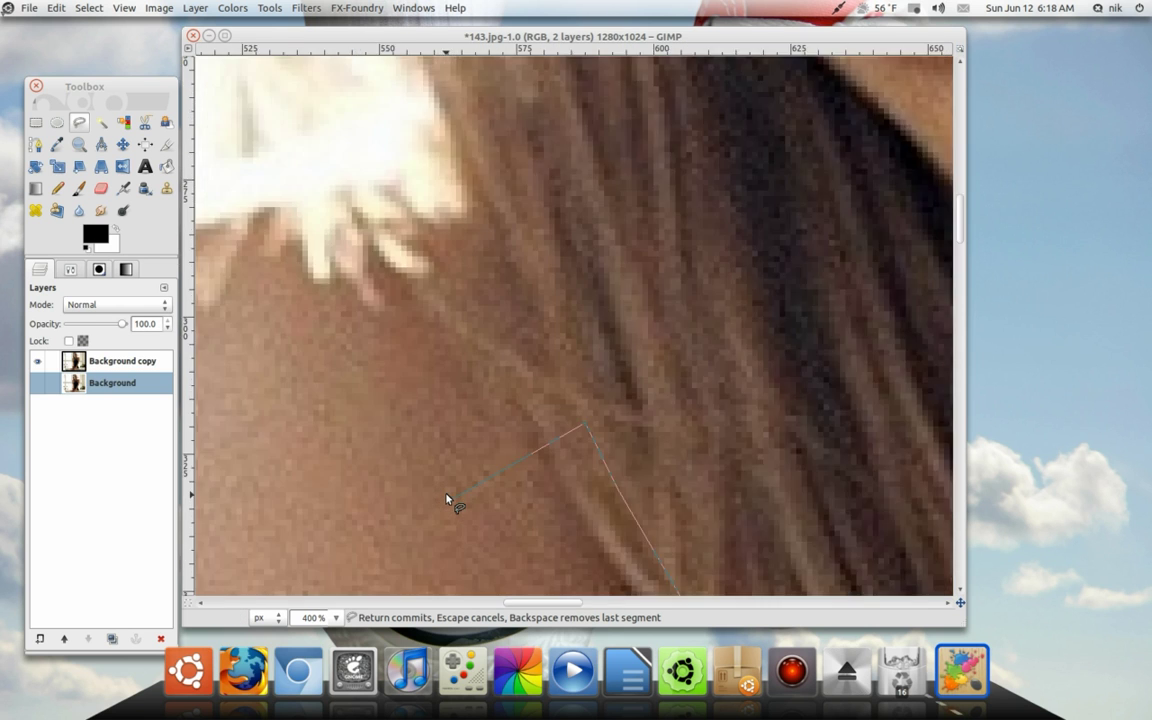
scroll(535, 447, "down", 1)
scroll(540, 450, "down", 5)
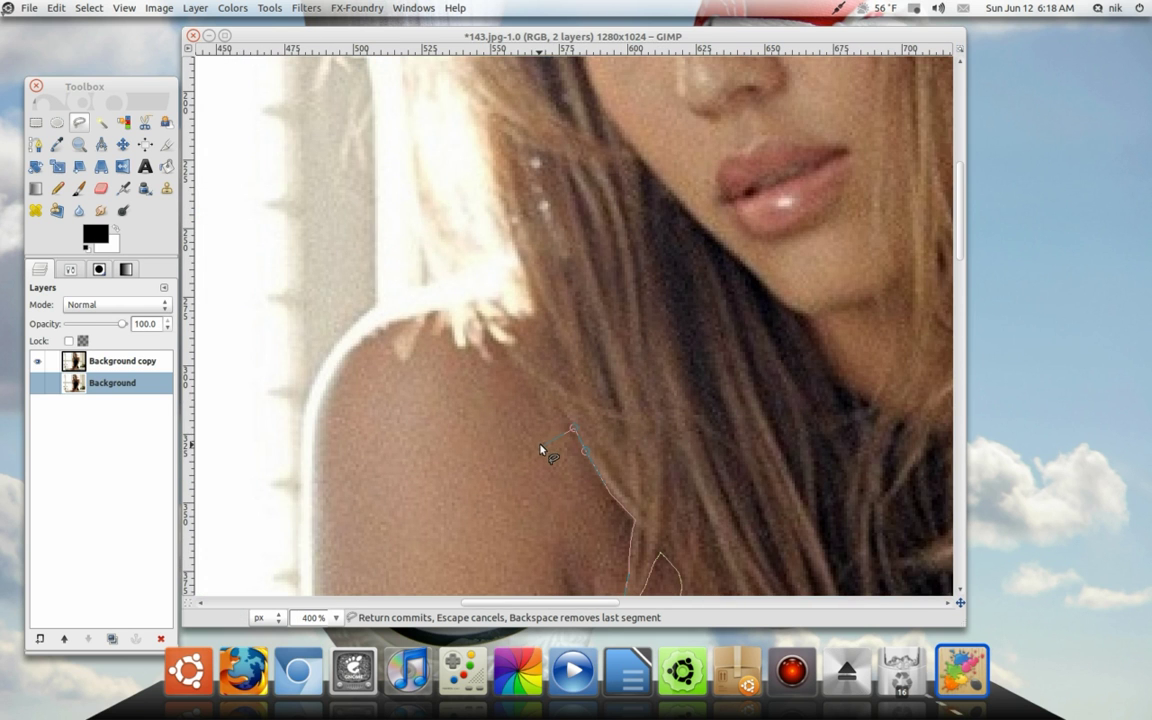
left_click(574, 426)
left_click(533, 409)
scroll(548, 414, "up", 2)
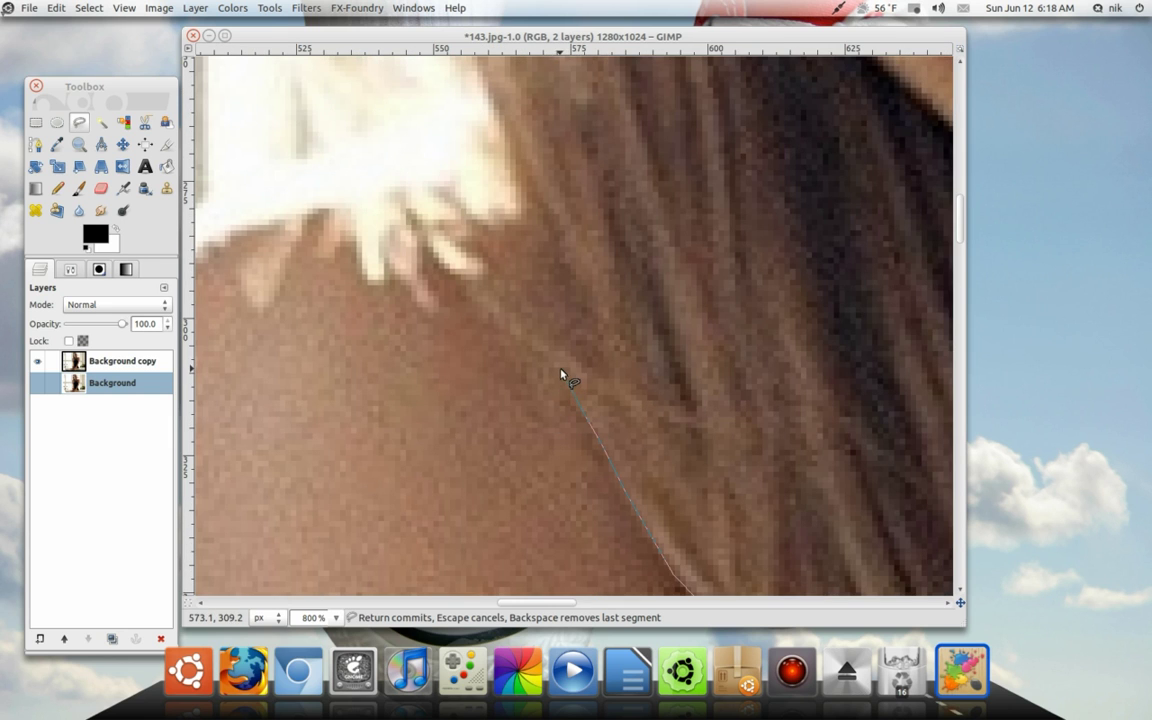
left_click_drag(589, 336, 642, 498)
left_click_drag(642, 498, 590, 390)
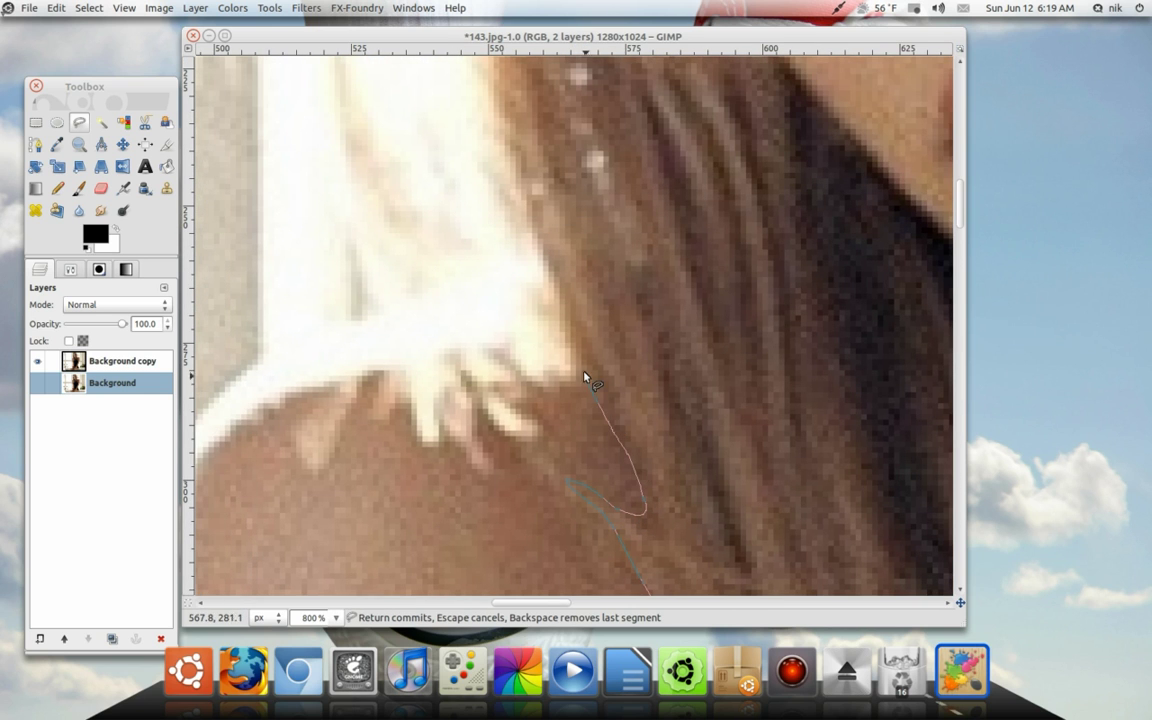
Trace the outline up the hair's outer edge above the shoulder, beside the brightly lit window area.
scroll(576, 360, "up", 3)
scroll(576, 360, "left", 1)
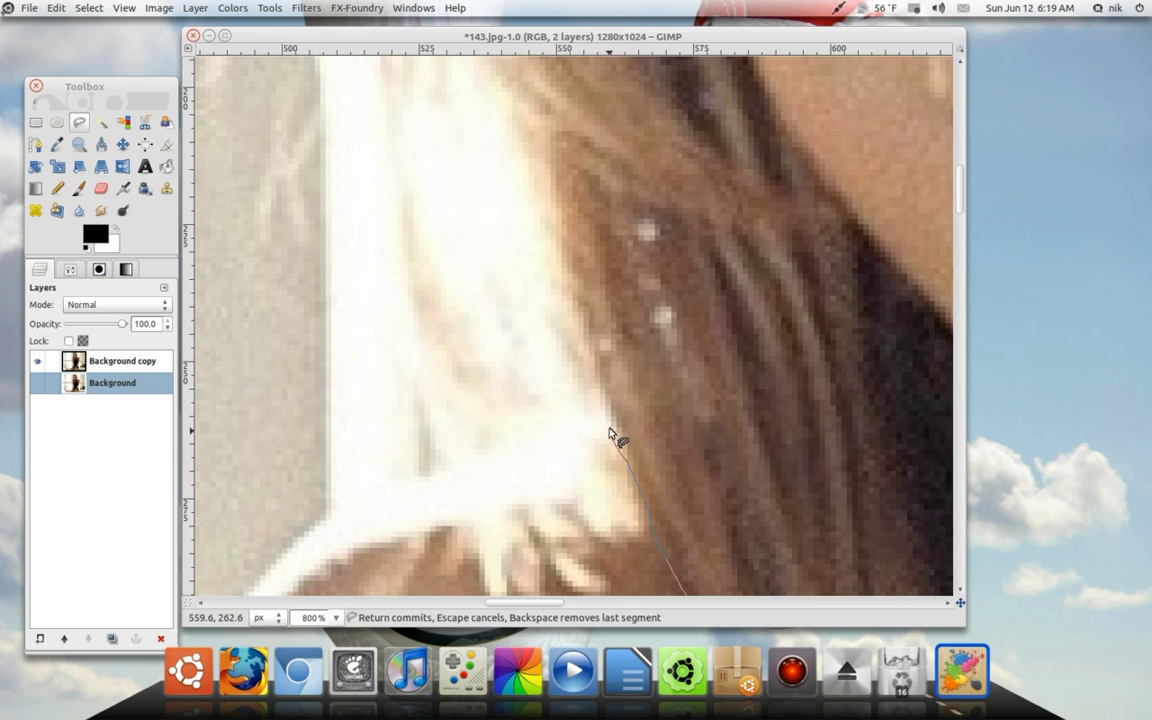
scroll(613, 440, "up", 3)
scroll(613, 440, "left", 1)
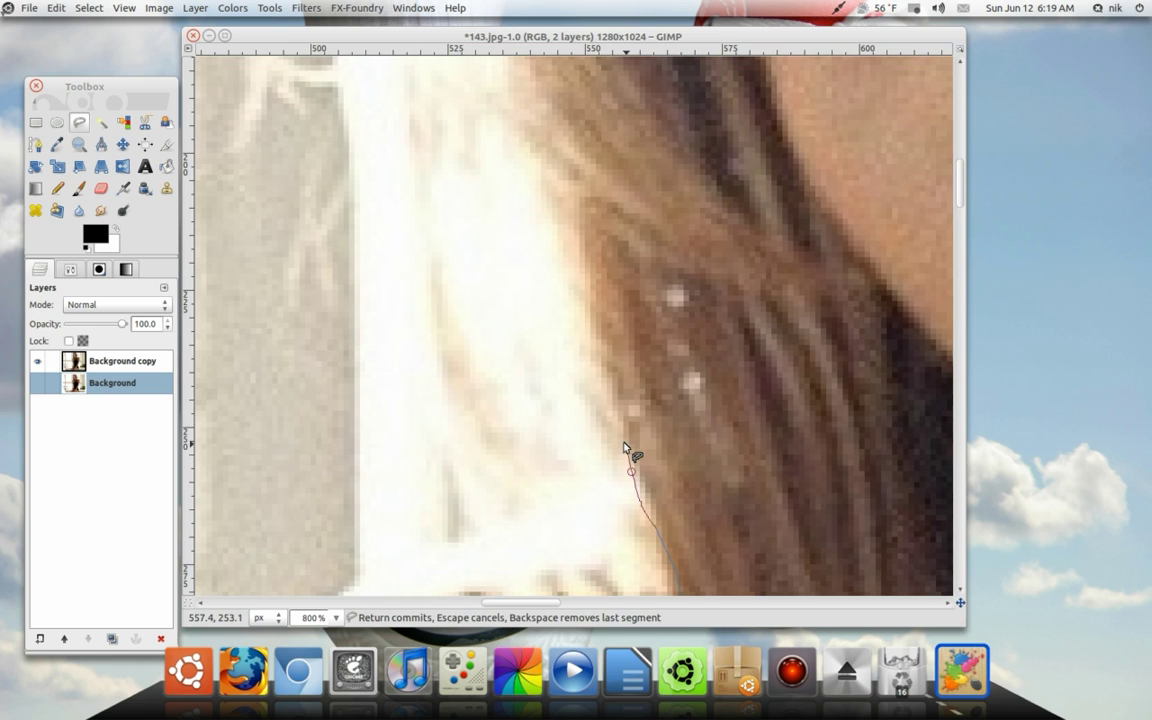
scroll(620, 442, "down", 3)
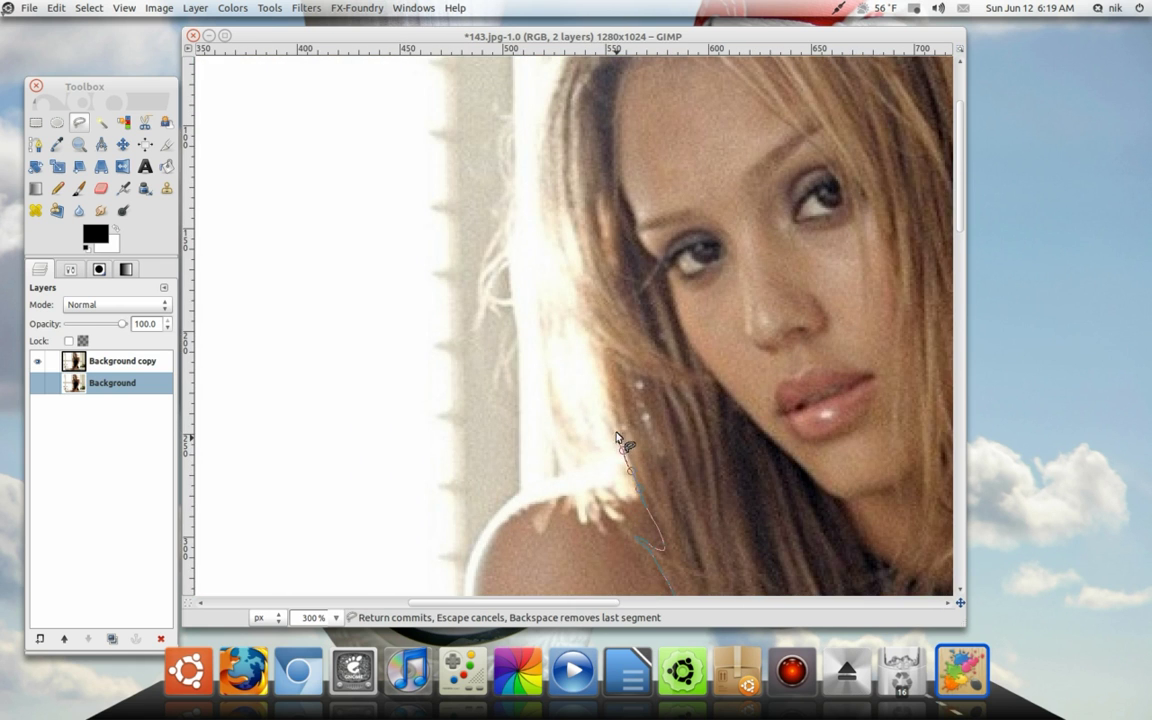
left_click_drag(610, 397, 570, 430)
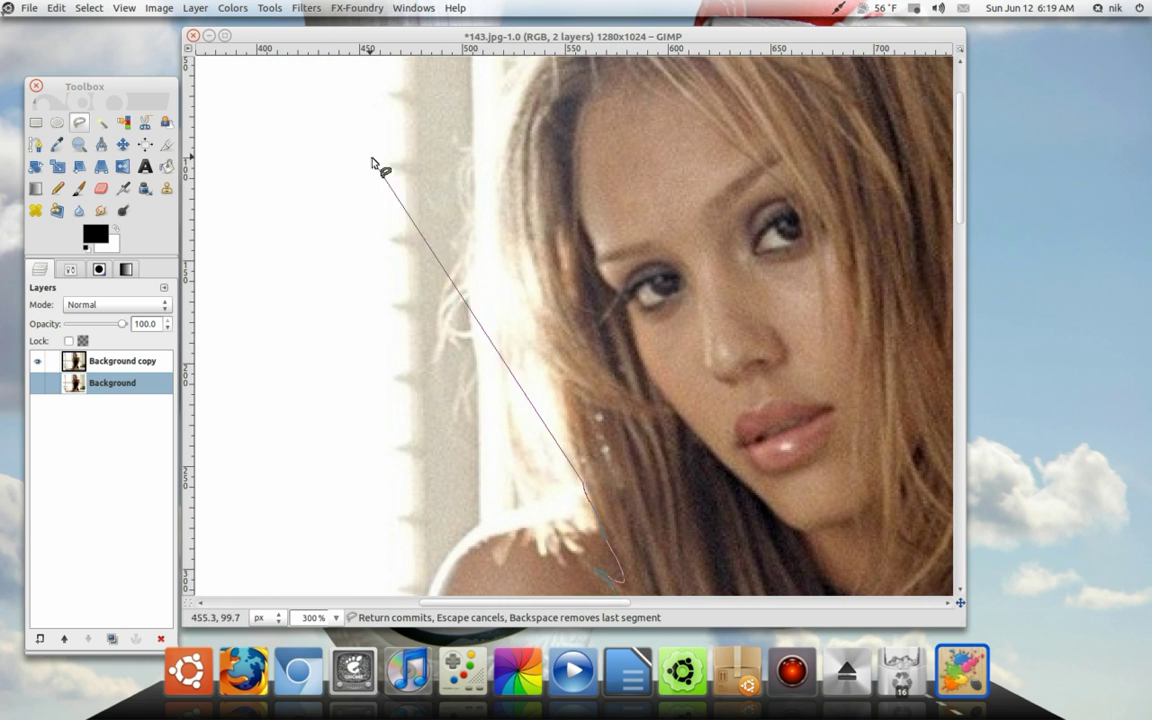
scroll(609, 237, "down", 3)
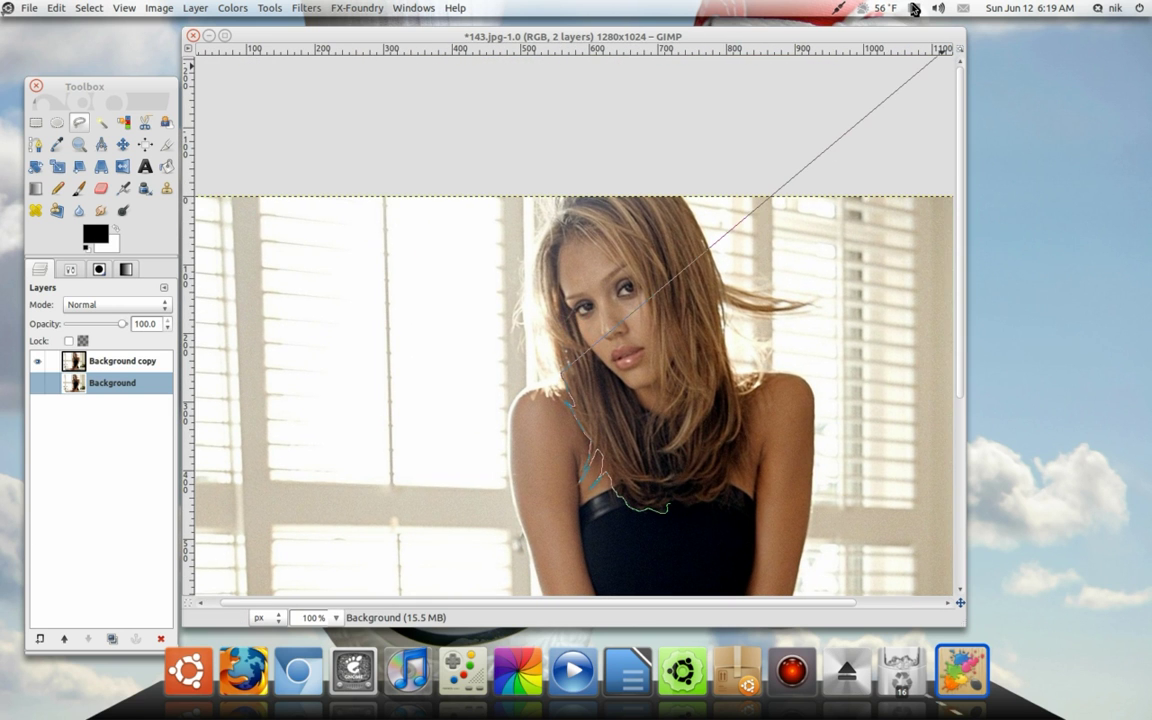
left_click(914, 8)
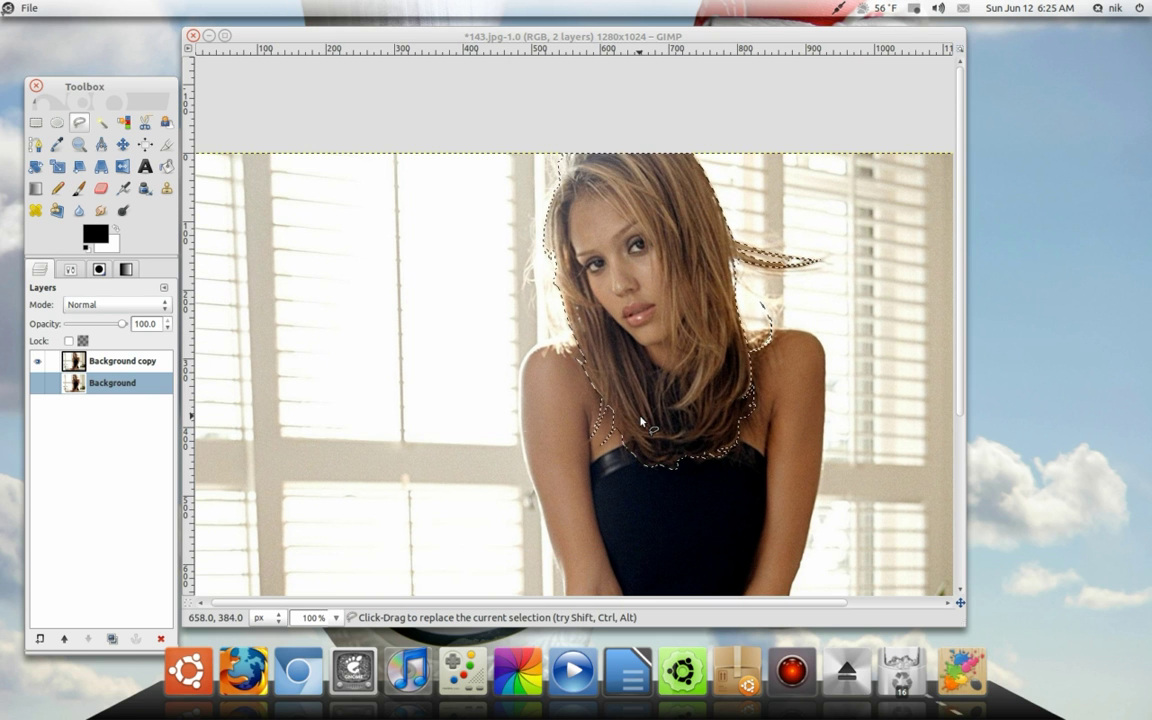
Examine the edges of the completed hair selection around the face, neck and both shoulders.
scroll(575, 373, "up", 3)
left_click_drag(622, 425, 468, 483)
left_click_drag(607, 390, 599, 501)
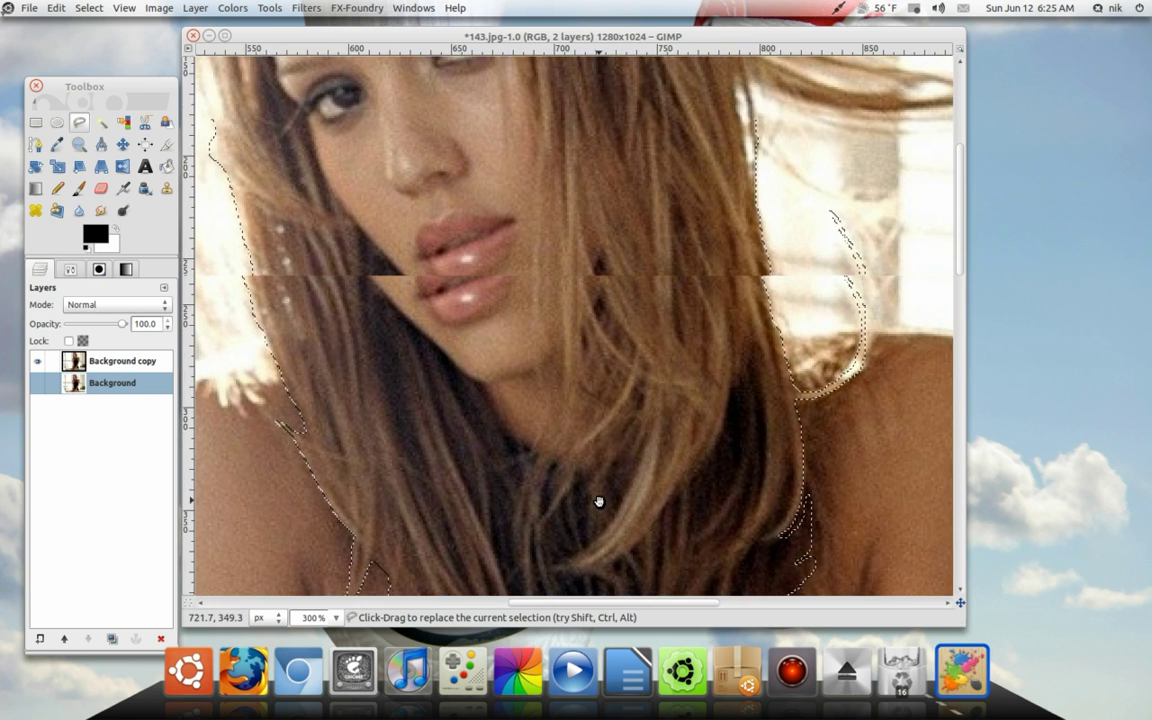
left_click_drag(666, 318, 661, 441)
left_click_drag(645, 359, 637, 314)
left_click_drag(709, 417, 705, 385)
scroll(680, 410, "down", 2)
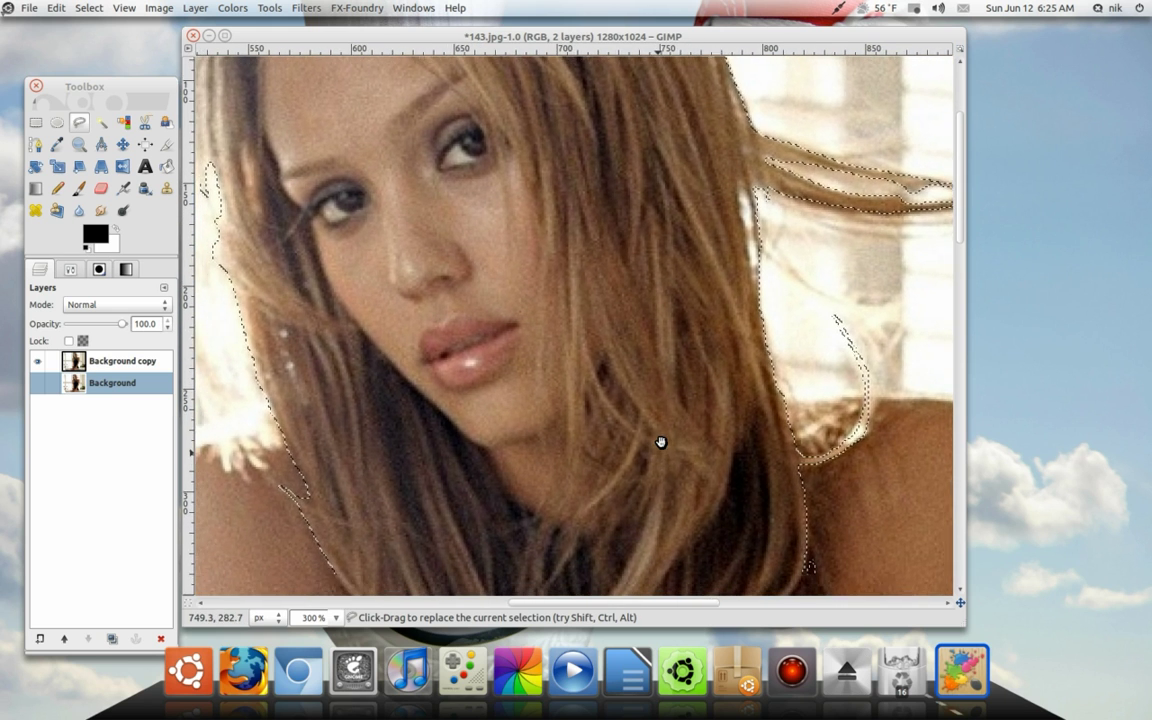
mouse_move(642, 405)
left_mouse_down()
mouse_move(645, 362)
mouse_move(655, 423)
mouse_move(689, 432)
left_mouse_up()
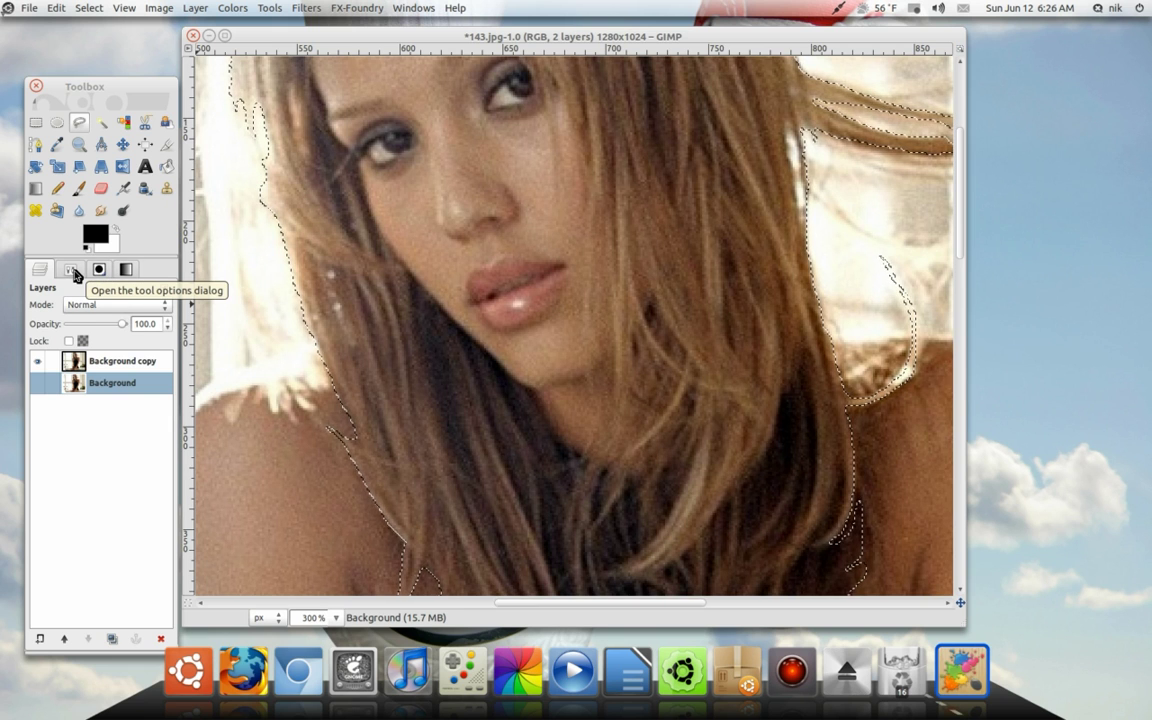
Set Free Select to subtract from the selection and outline the face from the neck up along the chin and jaw.
left_click(74, 272)
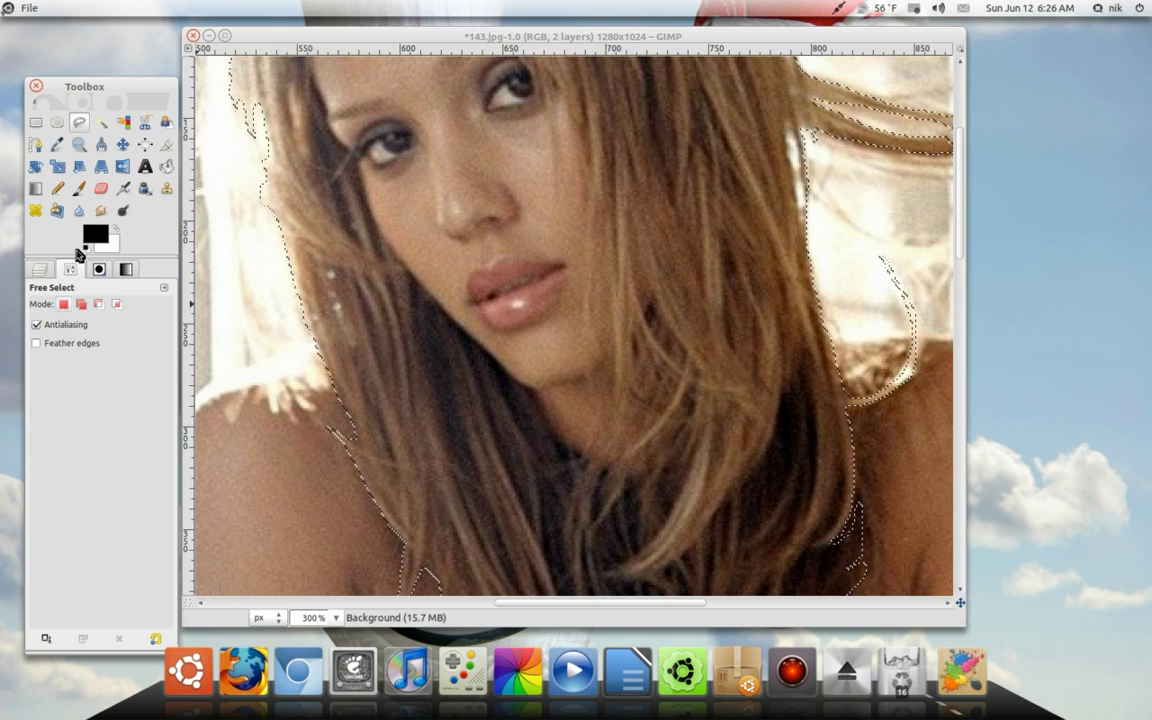
left_click(99, 304)
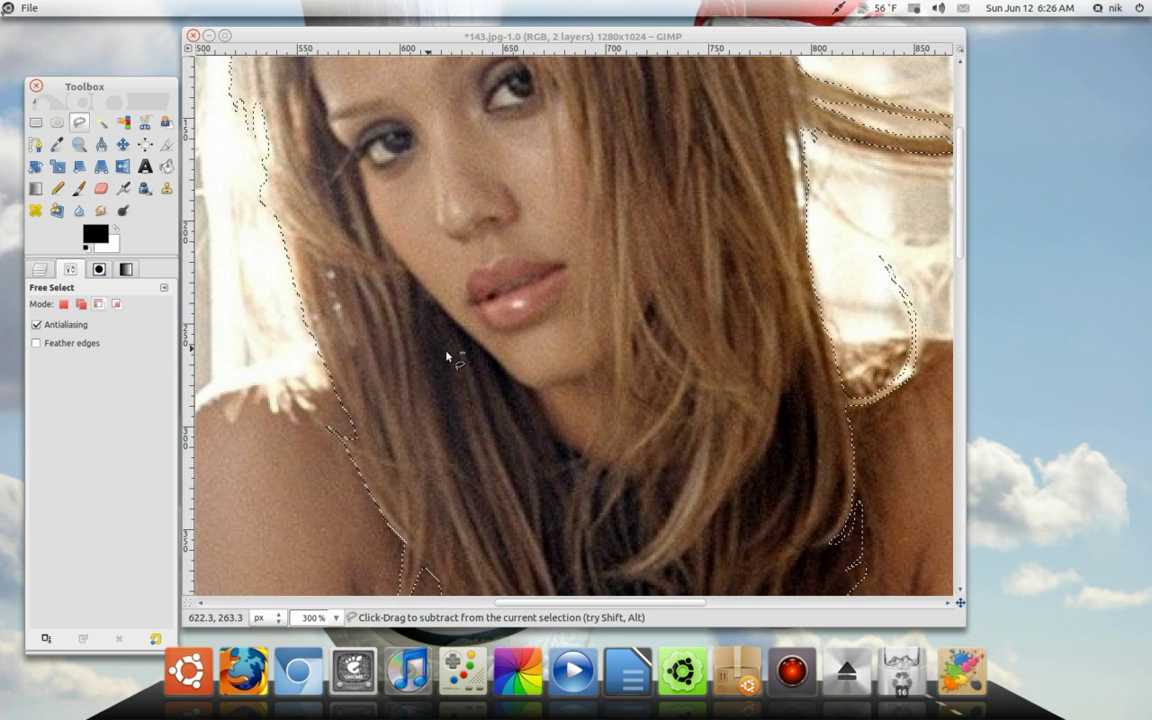
left_click(575, 452)
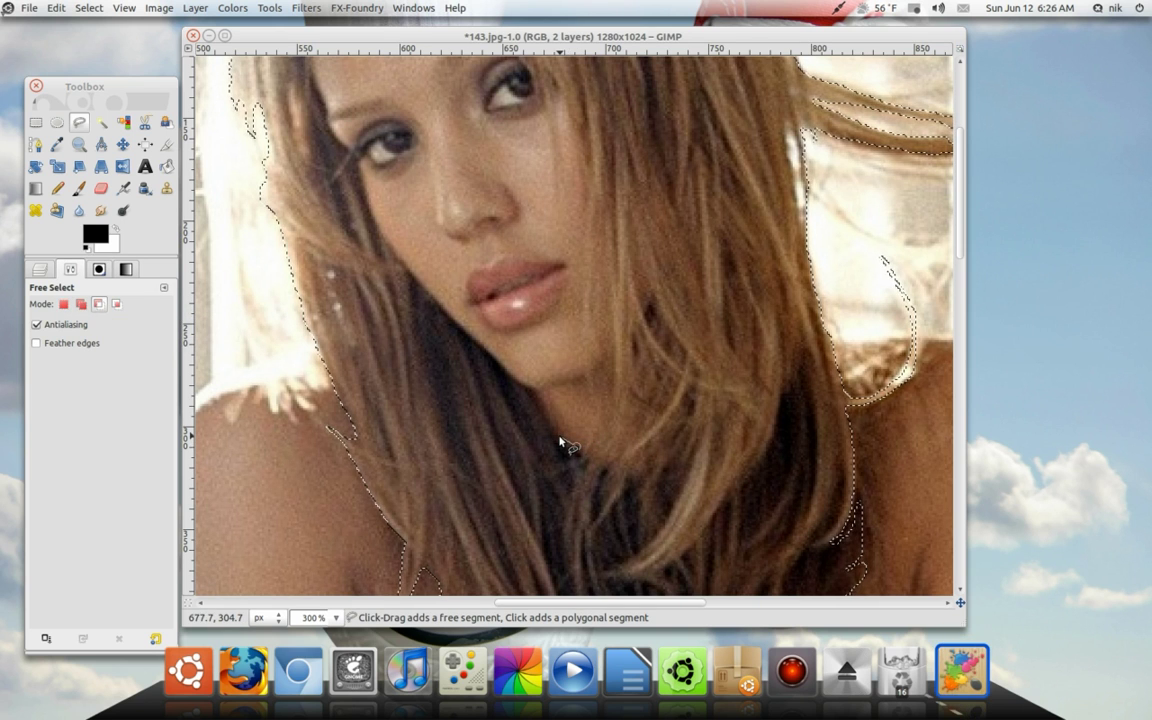
left_click(555, 433)
left_click(540, 399)
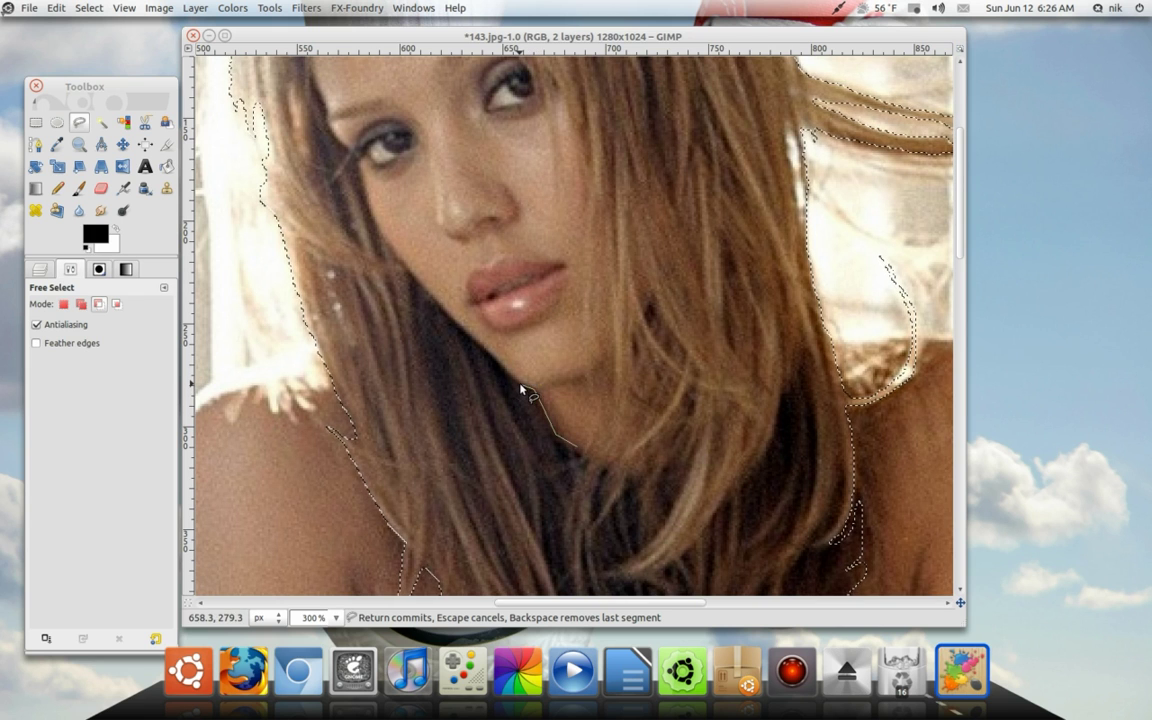
left_click(514, 377)
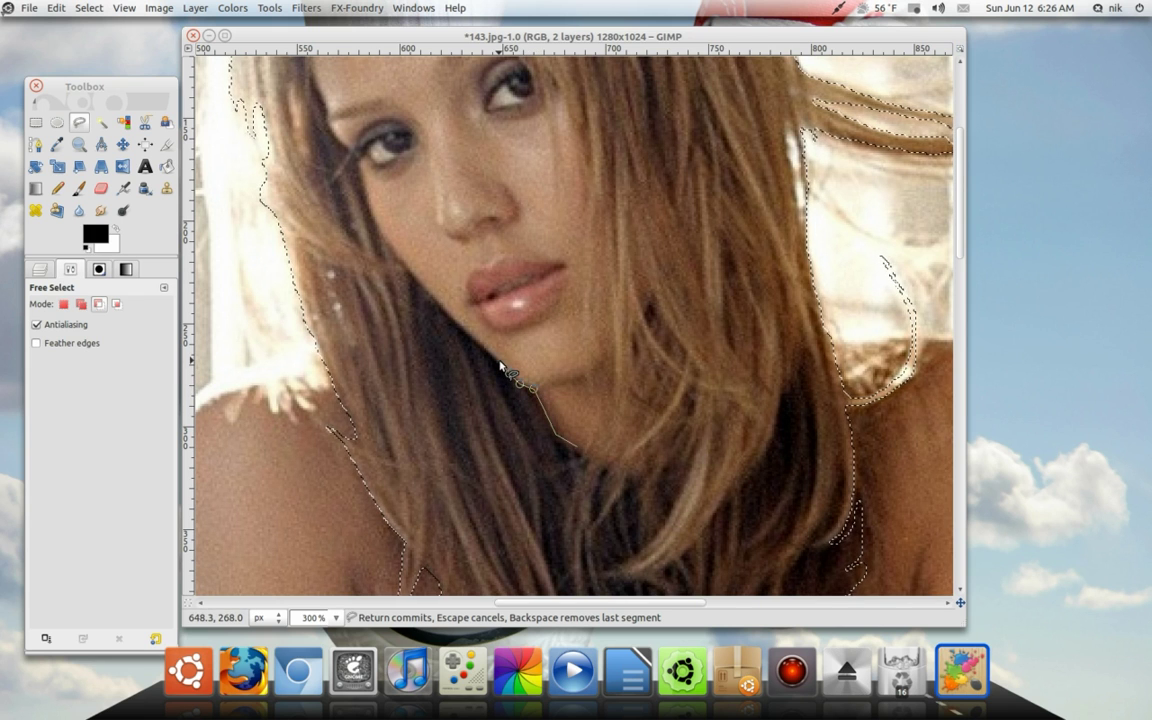
left_click(484, 350)
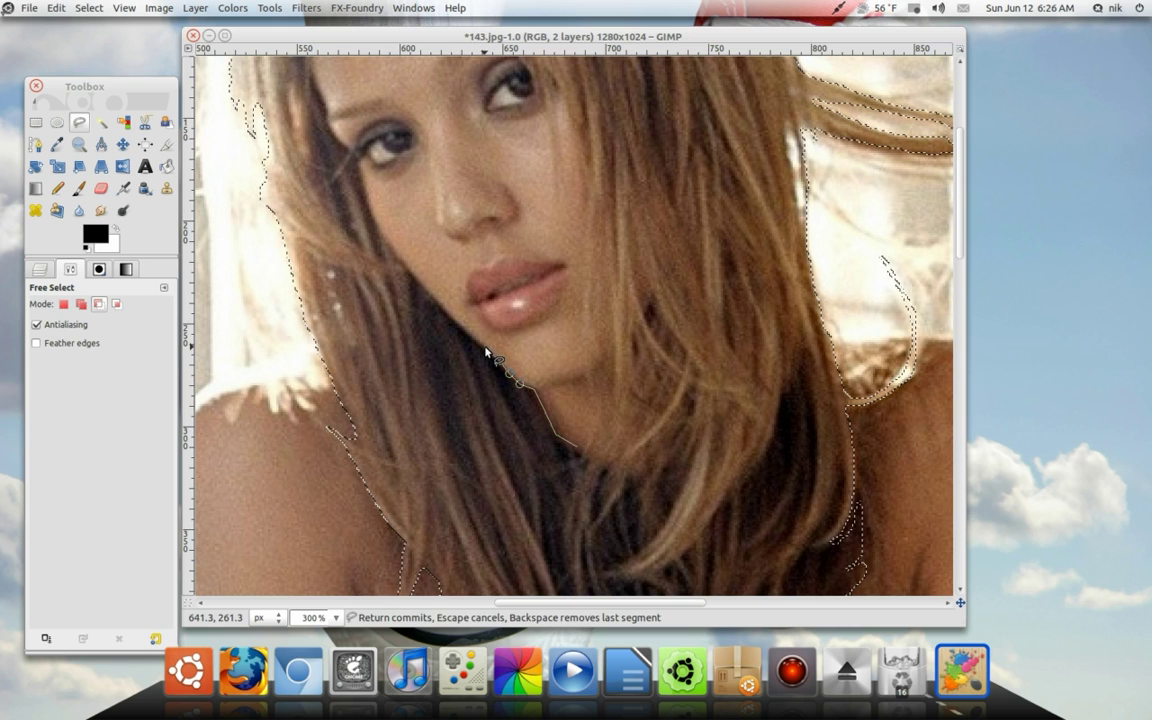
left_click(470, 333)
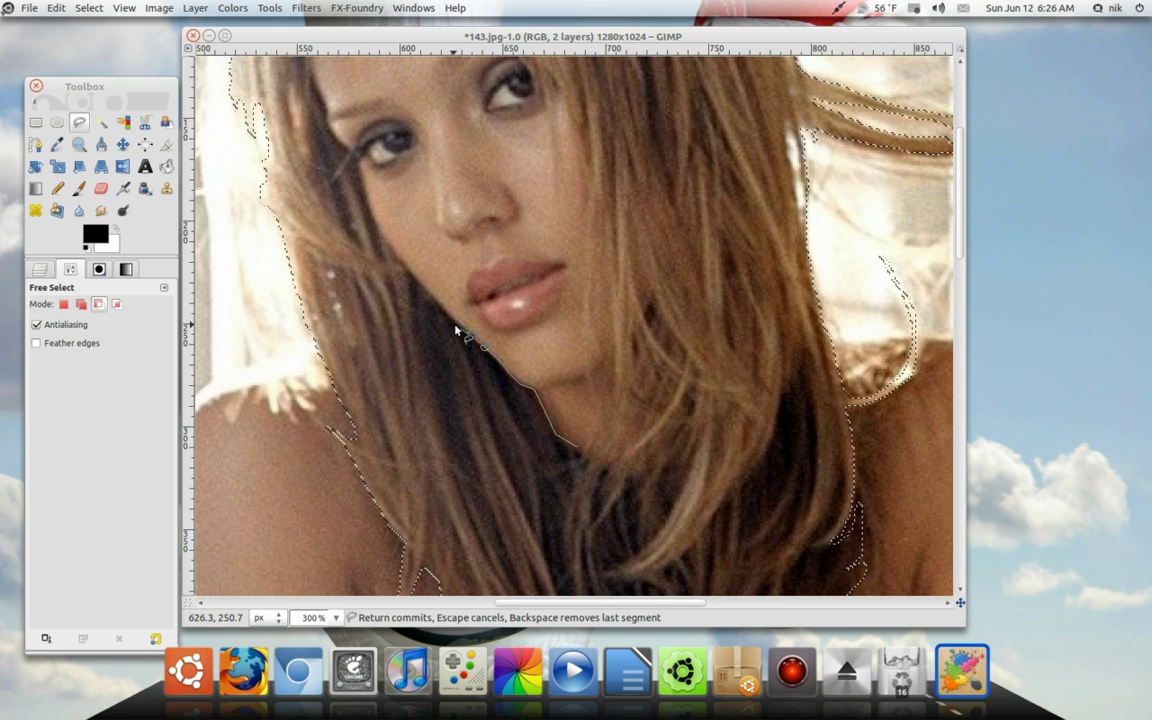
Continue the face outline up along the cheek, close it around the forehead and fringe, and subtract the face from the hair selection.
left_click(453, 320)
left_click(432, 298)
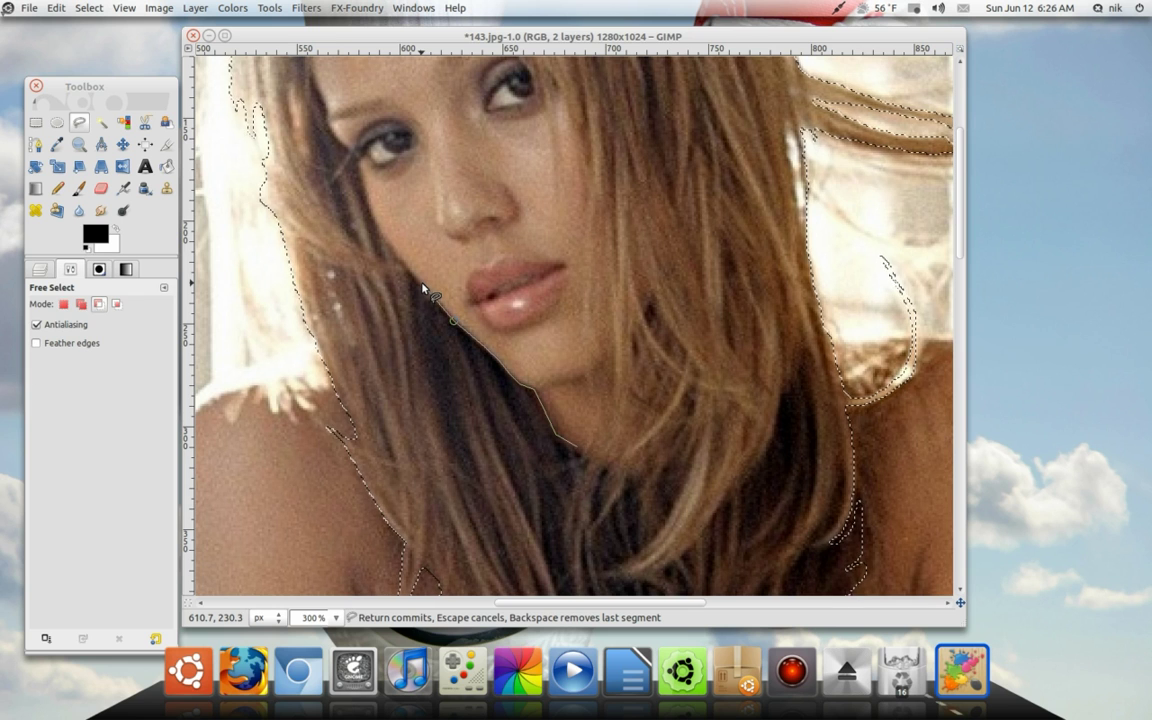
left_click(400, 261)
left_click(364, 221)
scroll(360, 350, "up", 5)
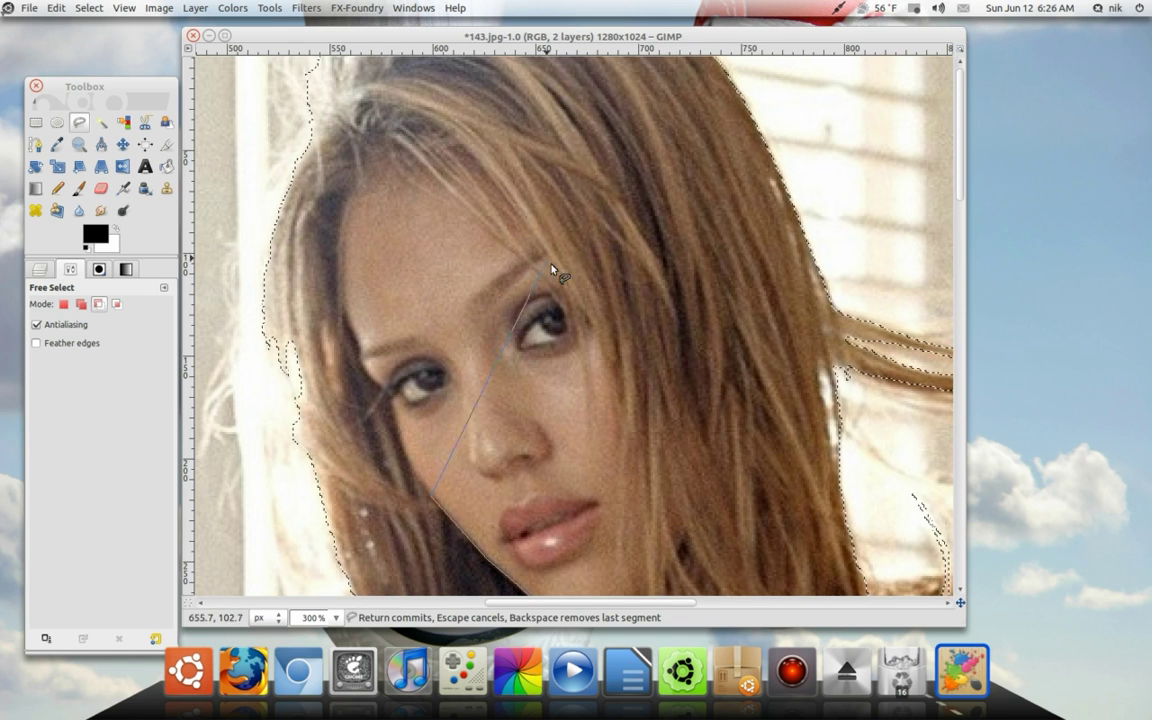
left_click_drag(598, 403, 497, 123)
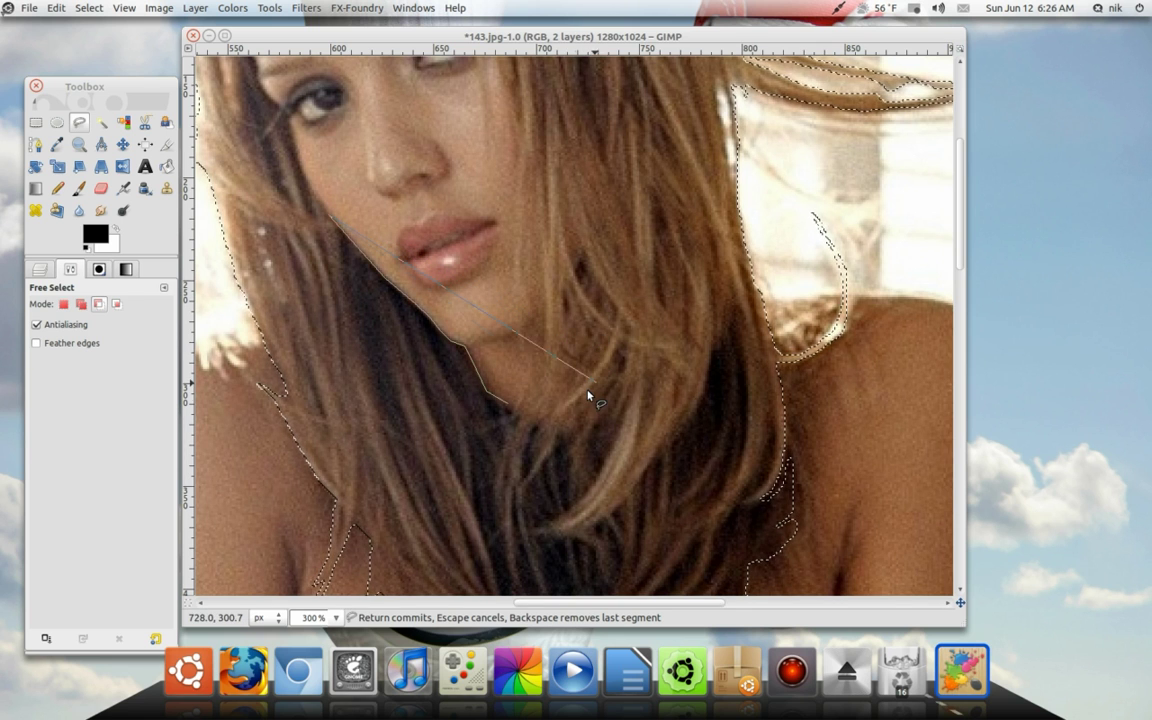
left_click(508, 405)
left_click_drag(416, 260, 466, 316)
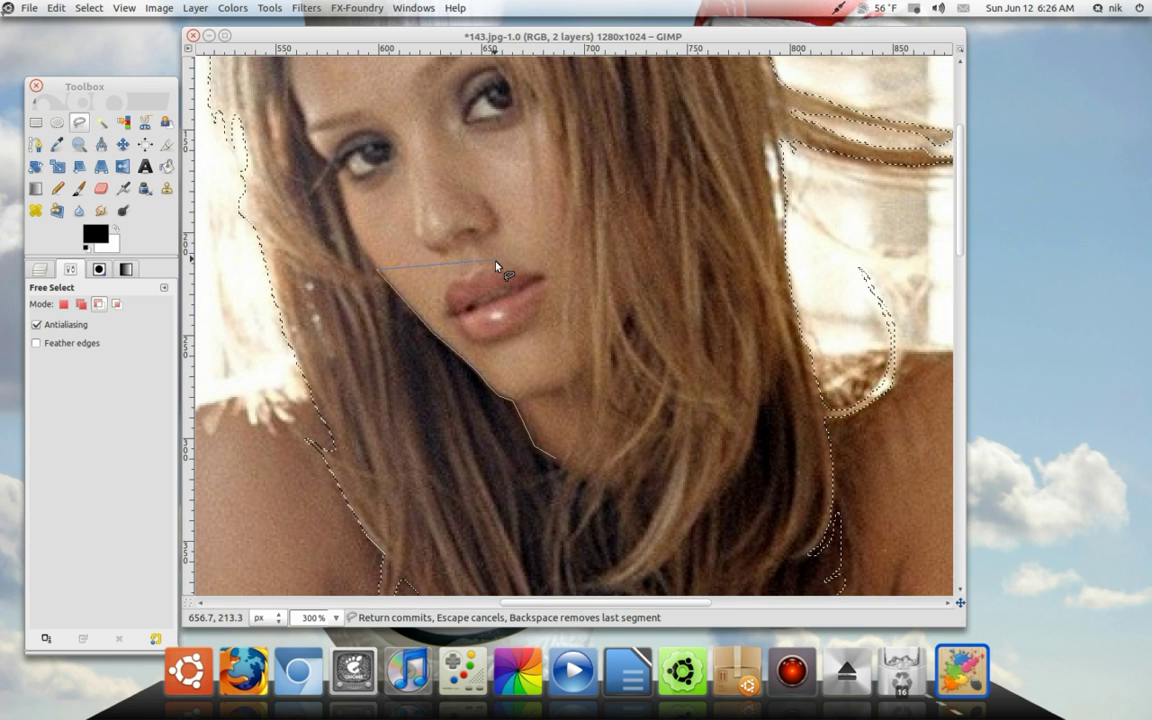
left_click(915, 9)
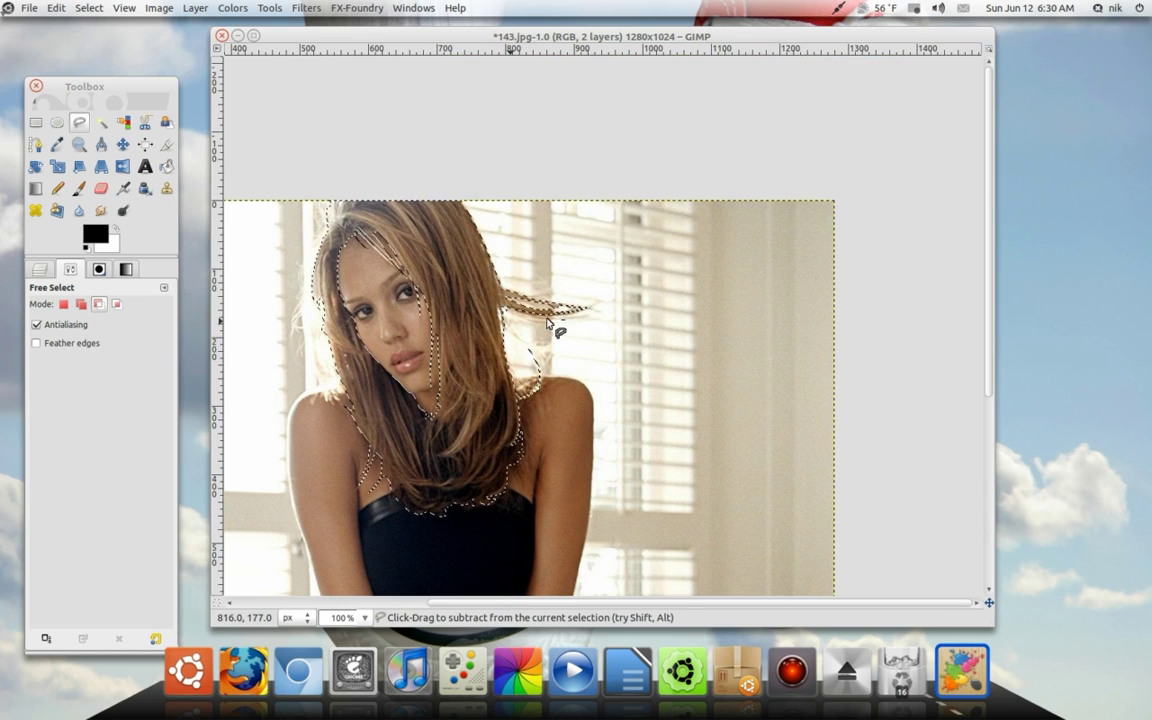
Check the selection boundary around the forehead strands, cheeks and chin.
scroll(560, 329, "up", 3)
left_click_drag(611, 322, 815, 352)
left_click_drag(586, 306, 627, 383)
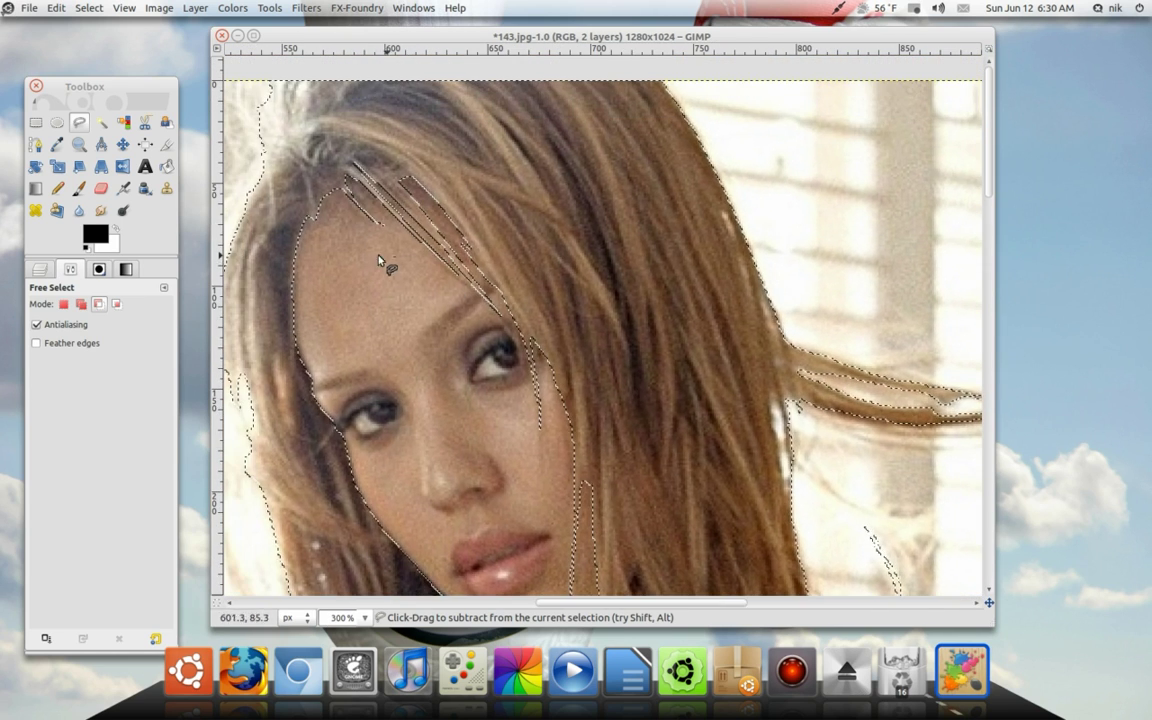
scroll(378, 262, "down", 3)
scroll(622, 478, "down", 2)
mouse_move(610, 379)
left_mouse_down()
mouse_move(609, 363)
mouse_move(620, 453)
mouse_move(612, 396)
left_mouse_up()
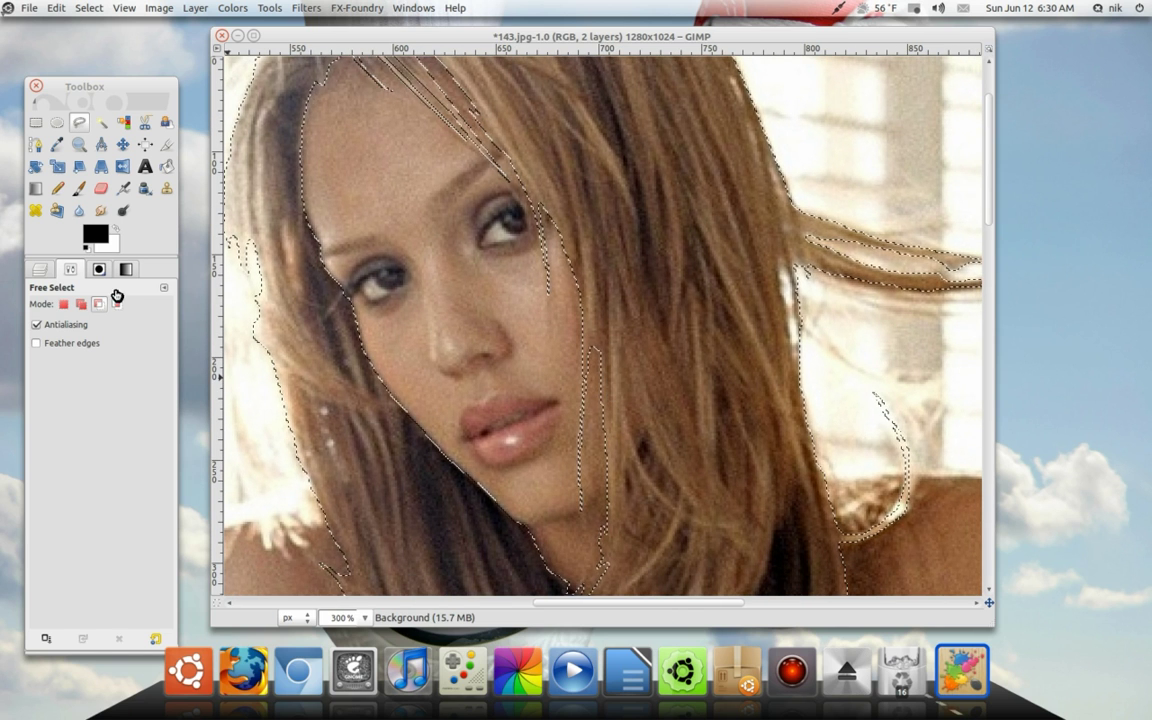
Add a new transparent layer and move it above Background copy.
left_click(40, 269)
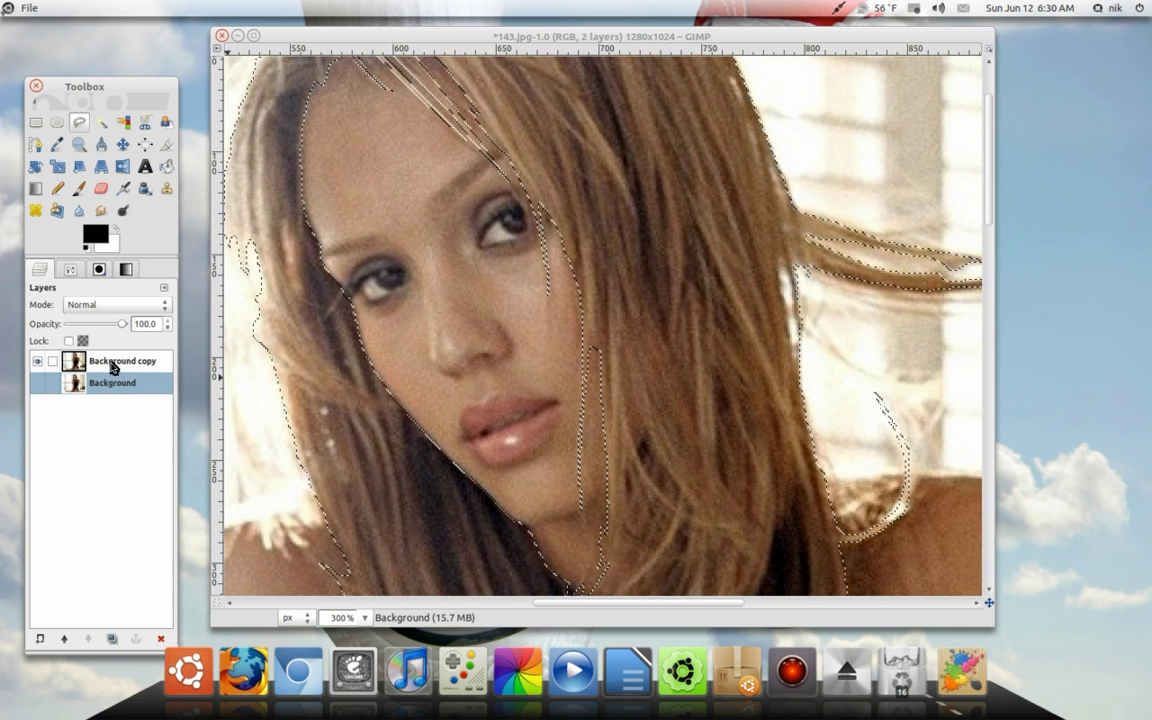
left_click(41, 639)
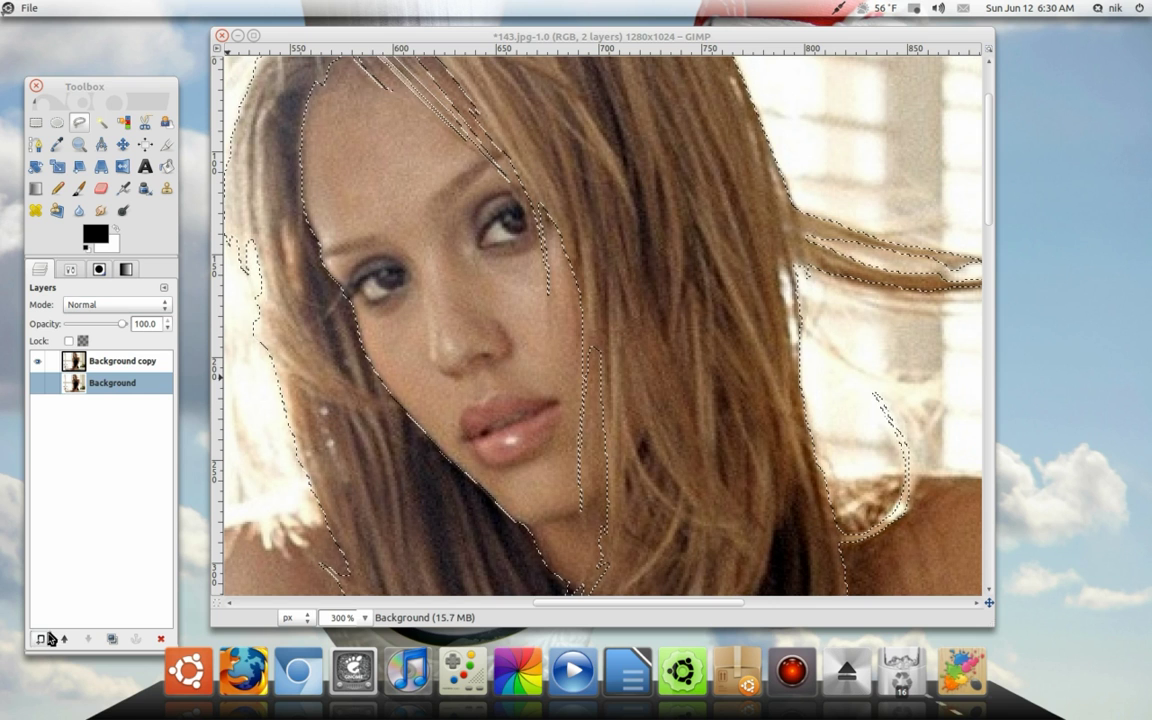
left_click(638, 460)
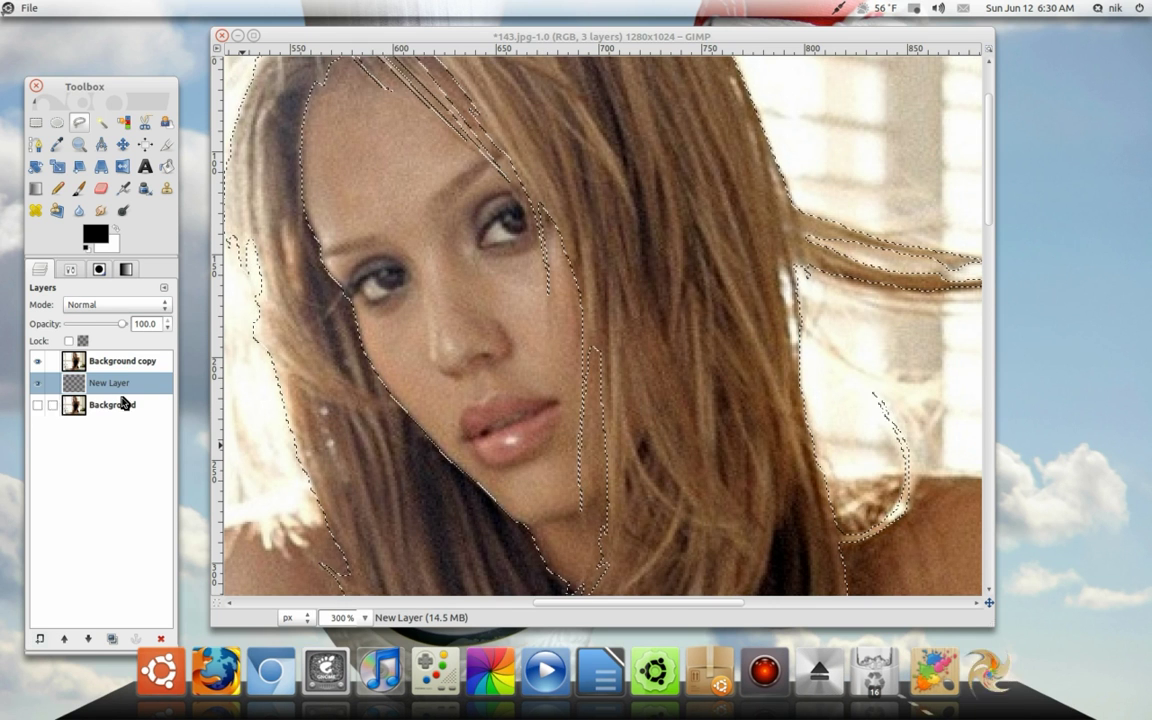
left_click_drag(121, 388, 121, 362)
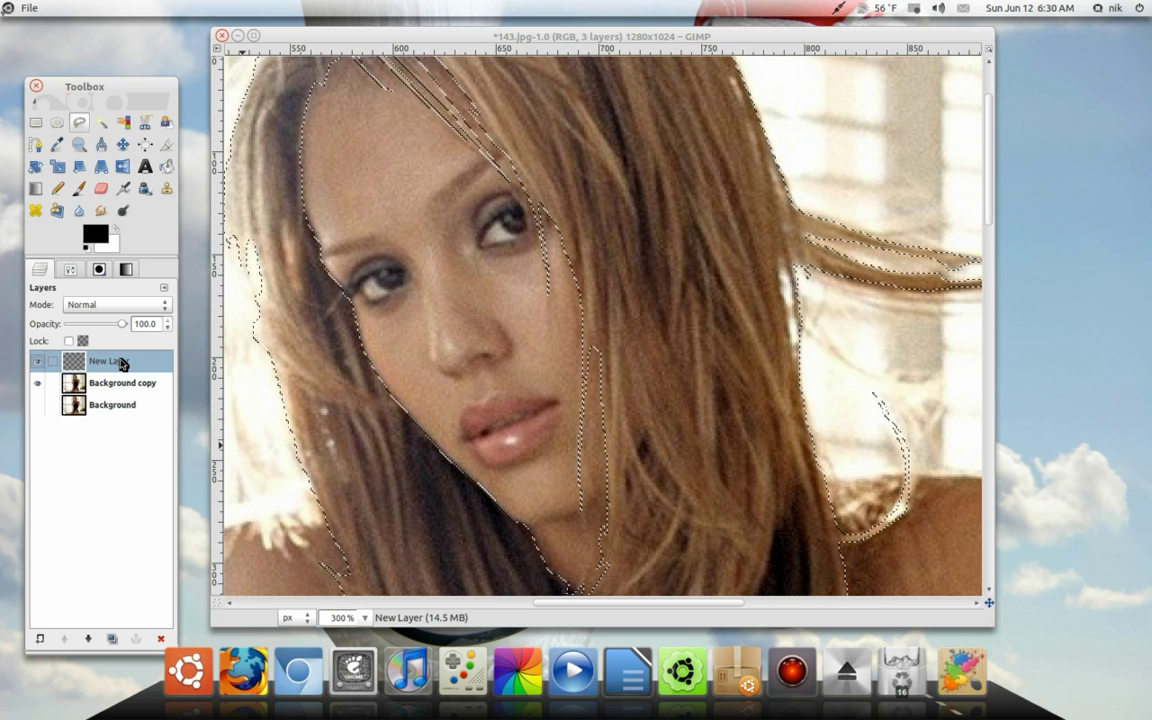
Set the foreground color to the dark red 740e23 from the saved colors.
left_click(94, 228)
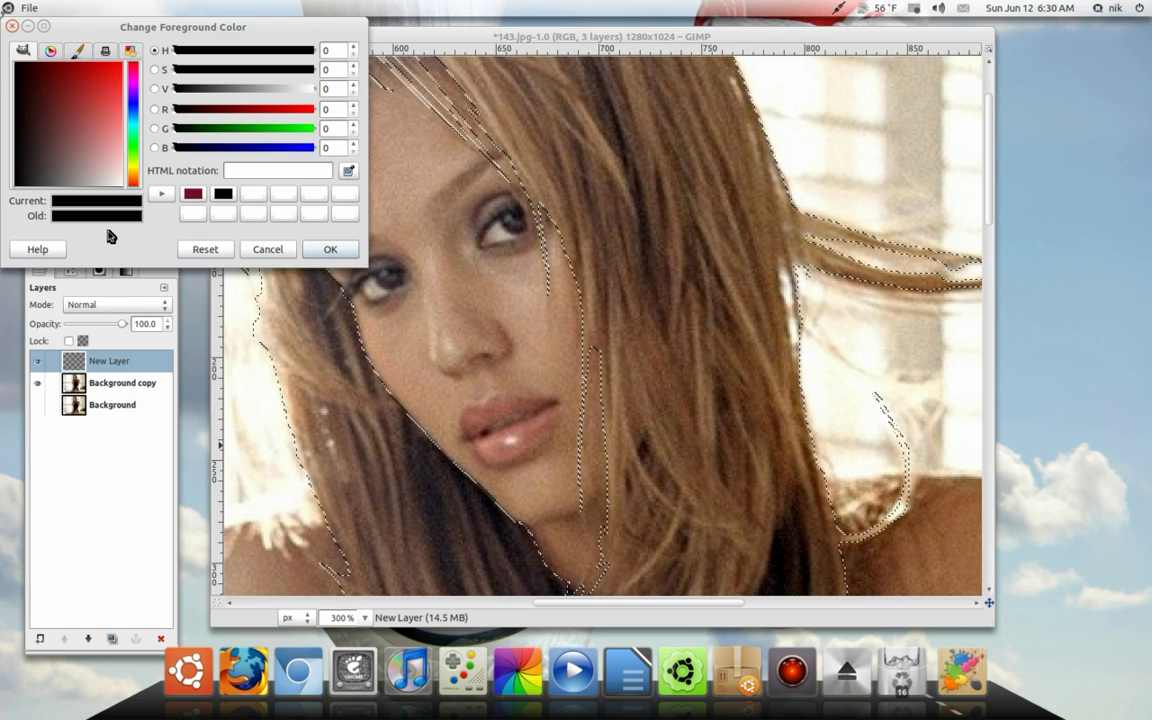
left_click(188, 197)
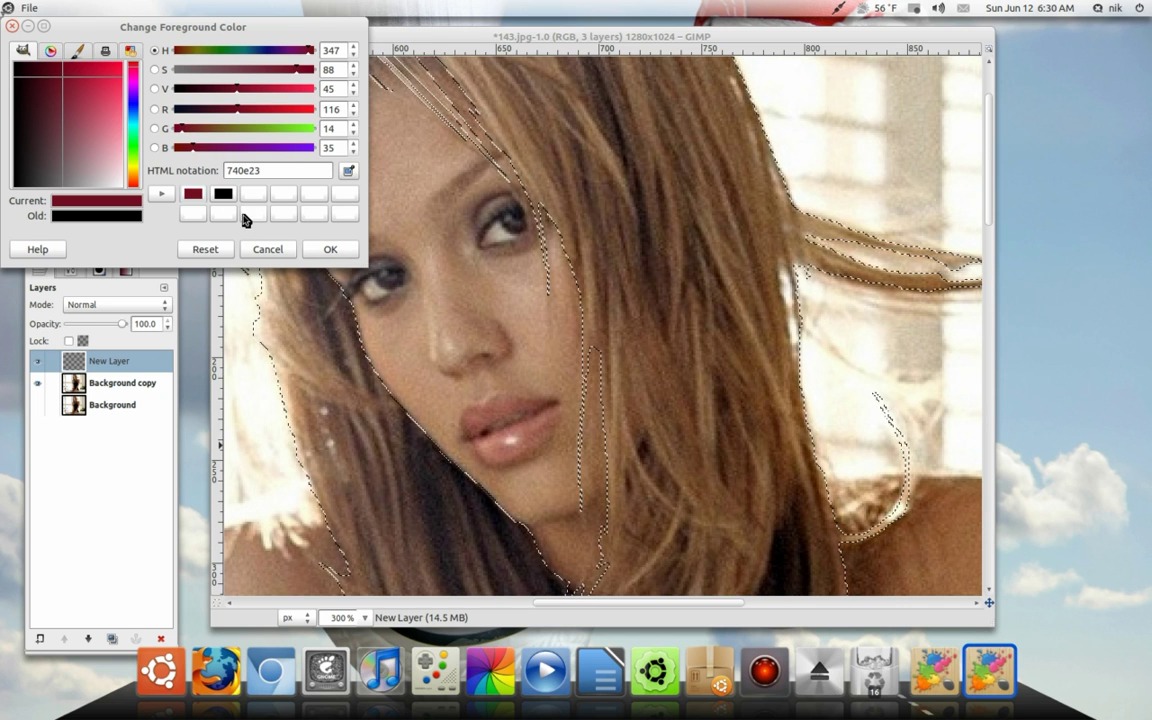
left_click(330, 249)
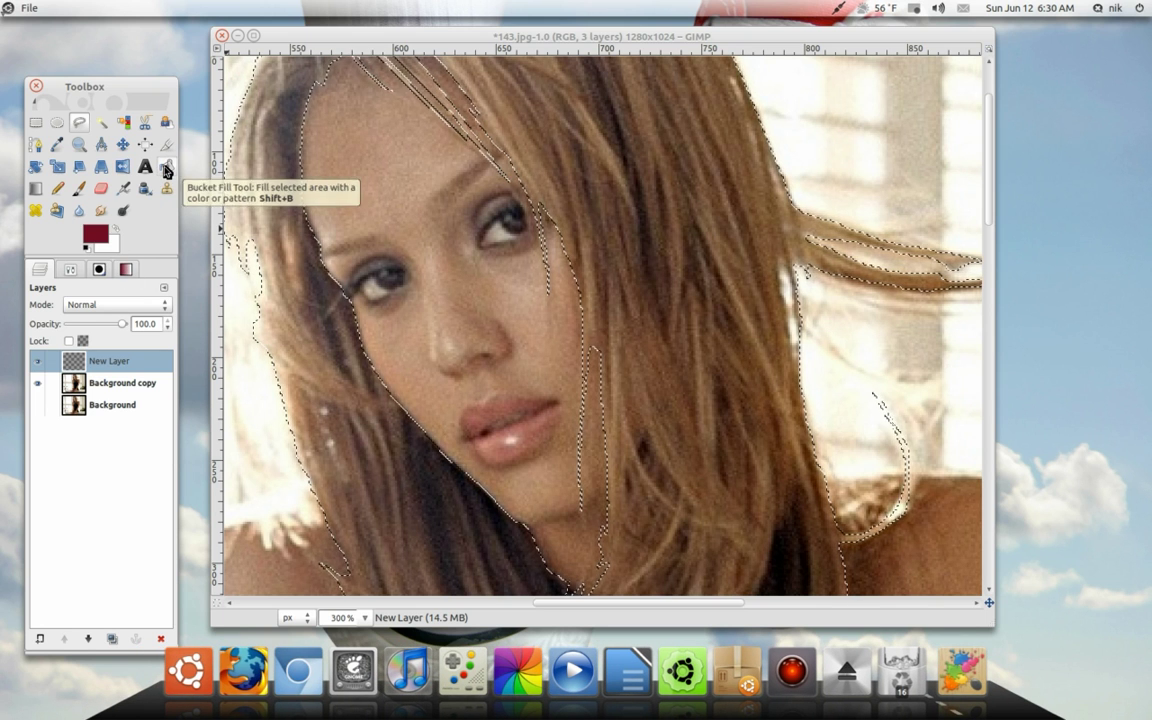
Set Bucket Fill to fill the whole selection and fill the hair with the foreground color on the new layer.
left_click(70, 270)
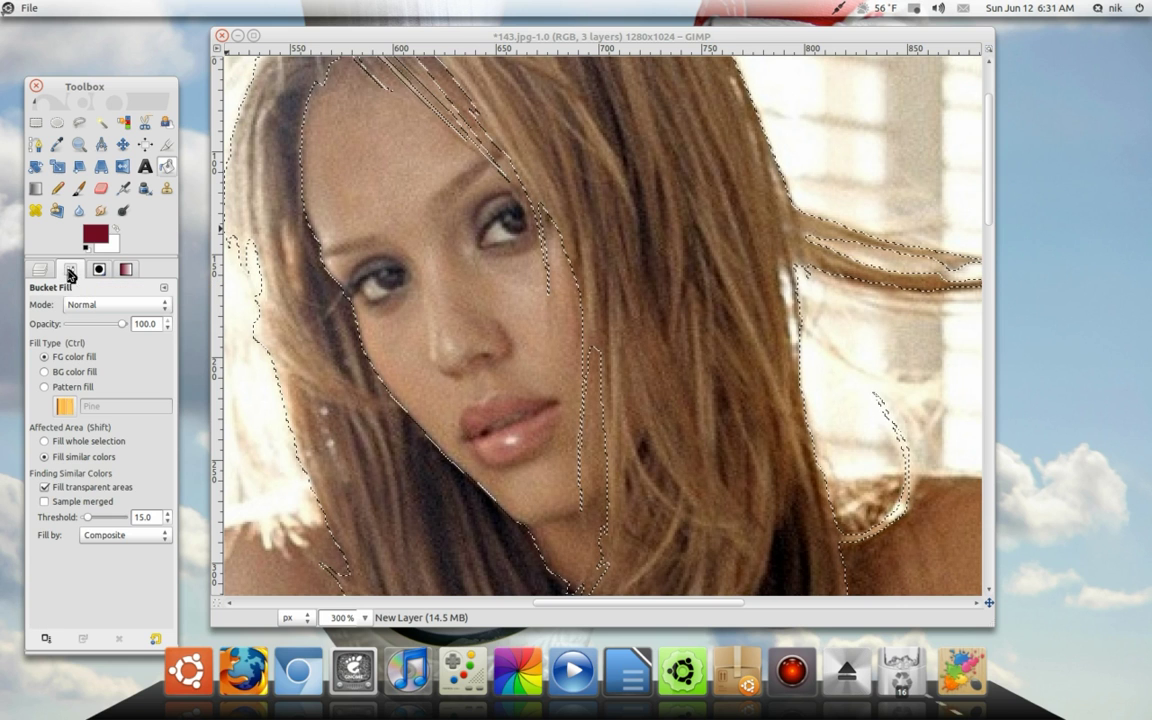
left_click(45, 442)
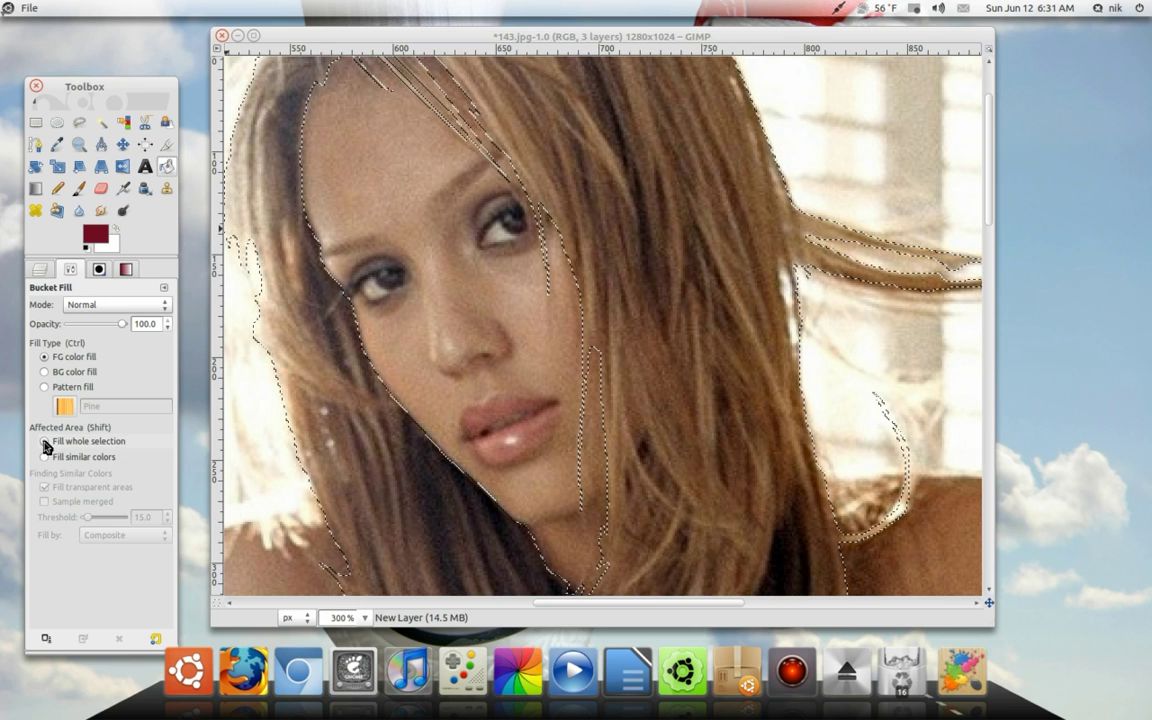
left_click(646, 274)
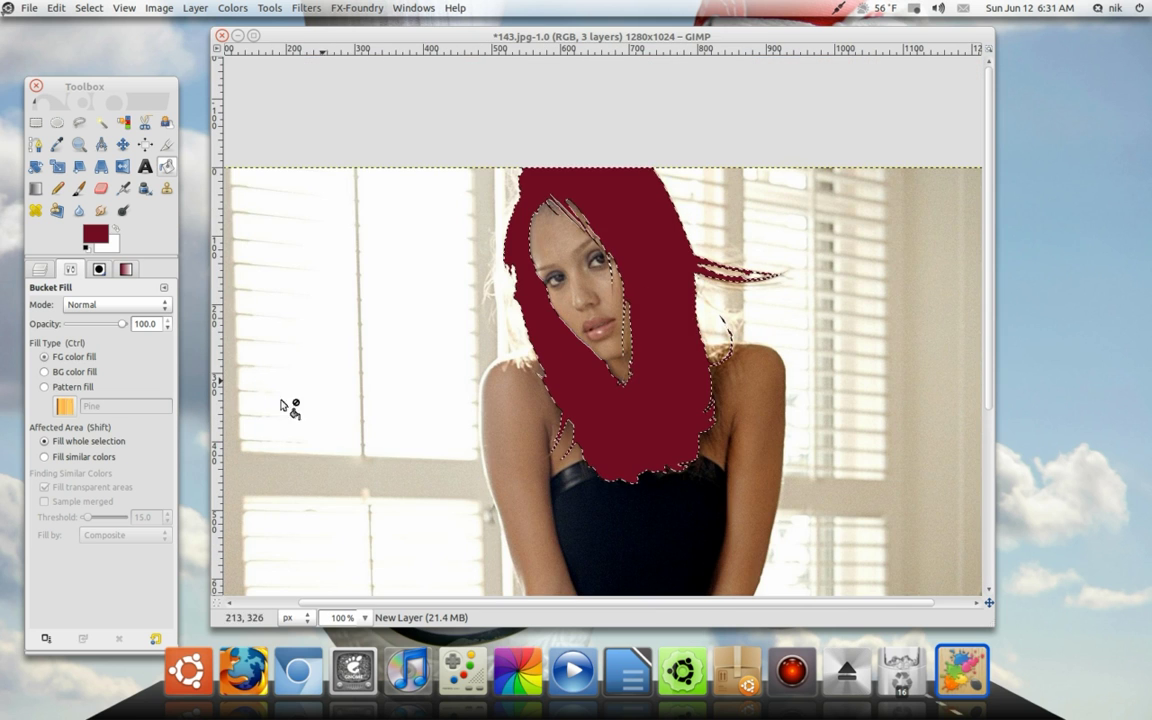
Blend the red-filled layer over the hair with the Soft light mode and view the recolored hair.
left_click(43, 271)
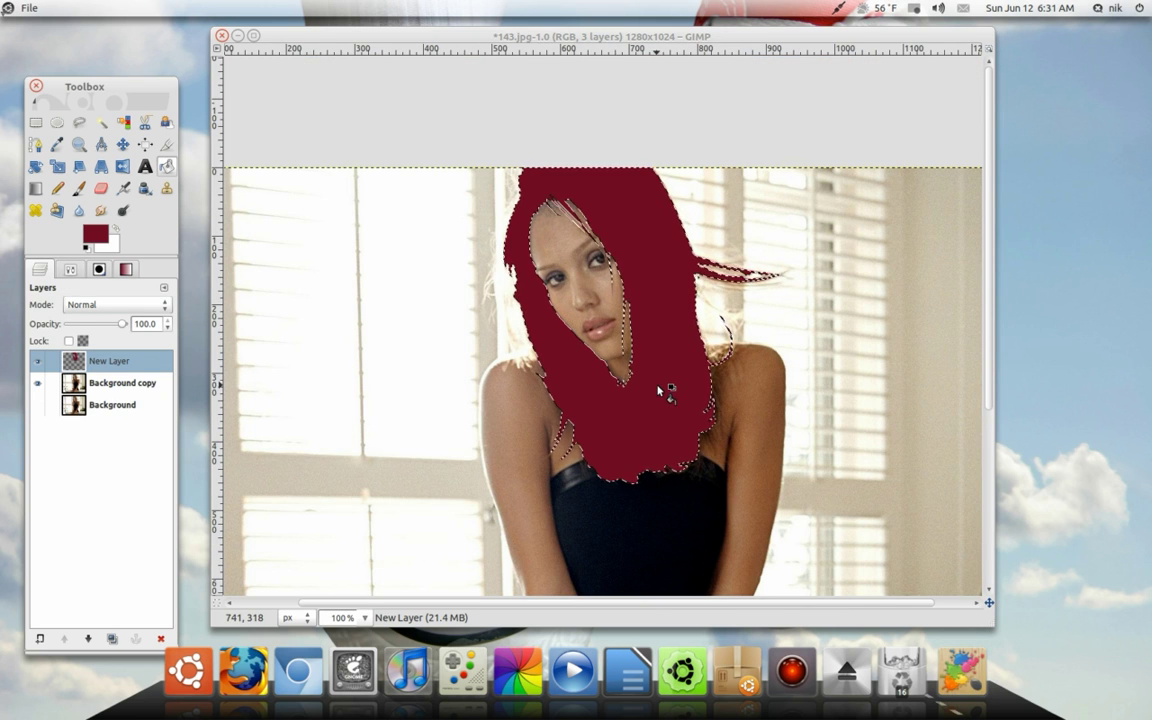
scroll(662, 392, "up", 1)
left_click_drag(662, 392, 617, 501)
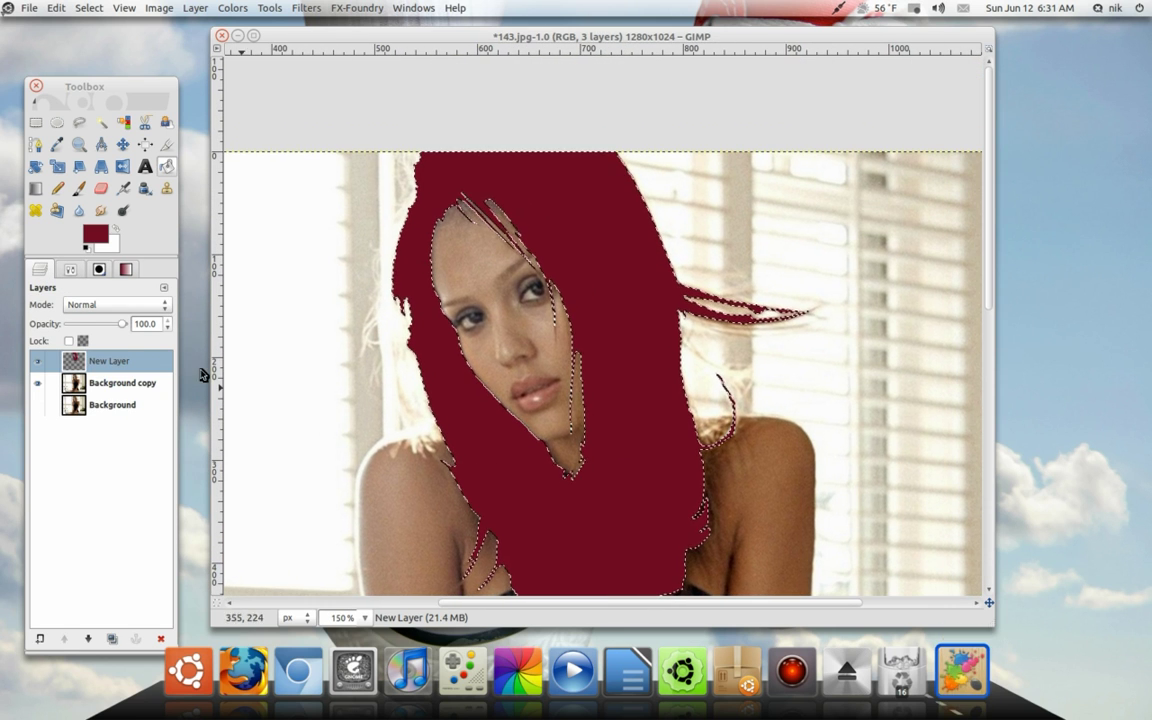
left_click(91, 305)
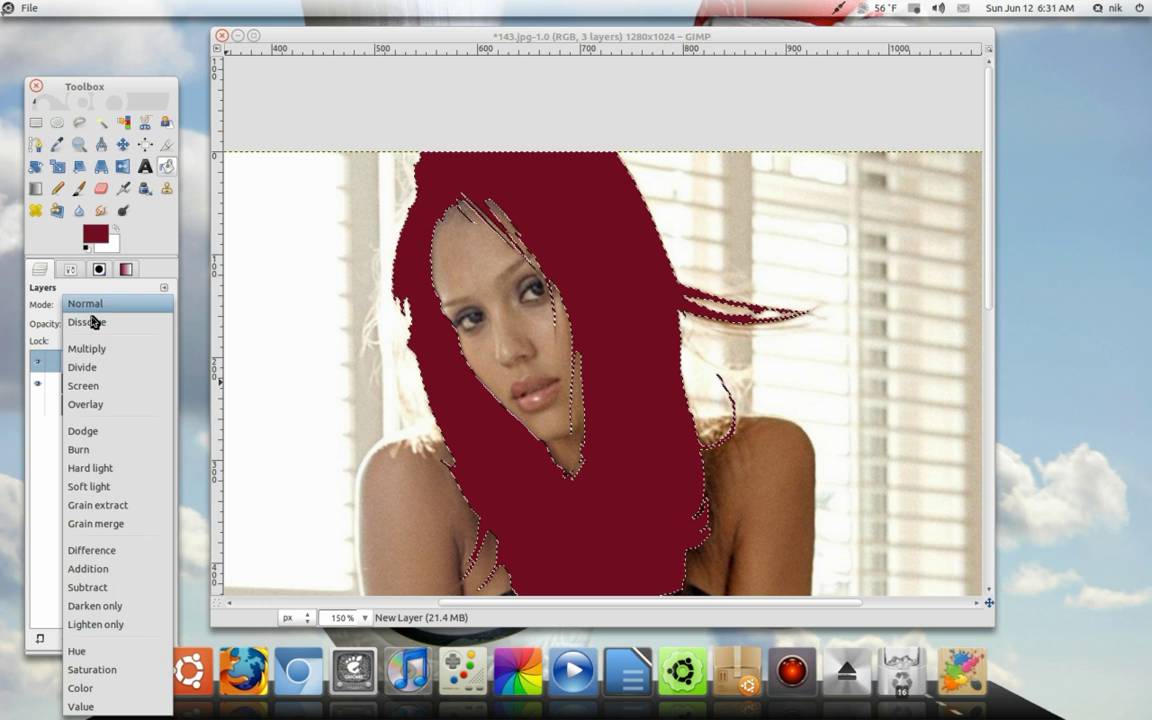
left_click(110, 491)
scroll(622, 401, "up", 2)
scroll(622, 401, "down", 2)
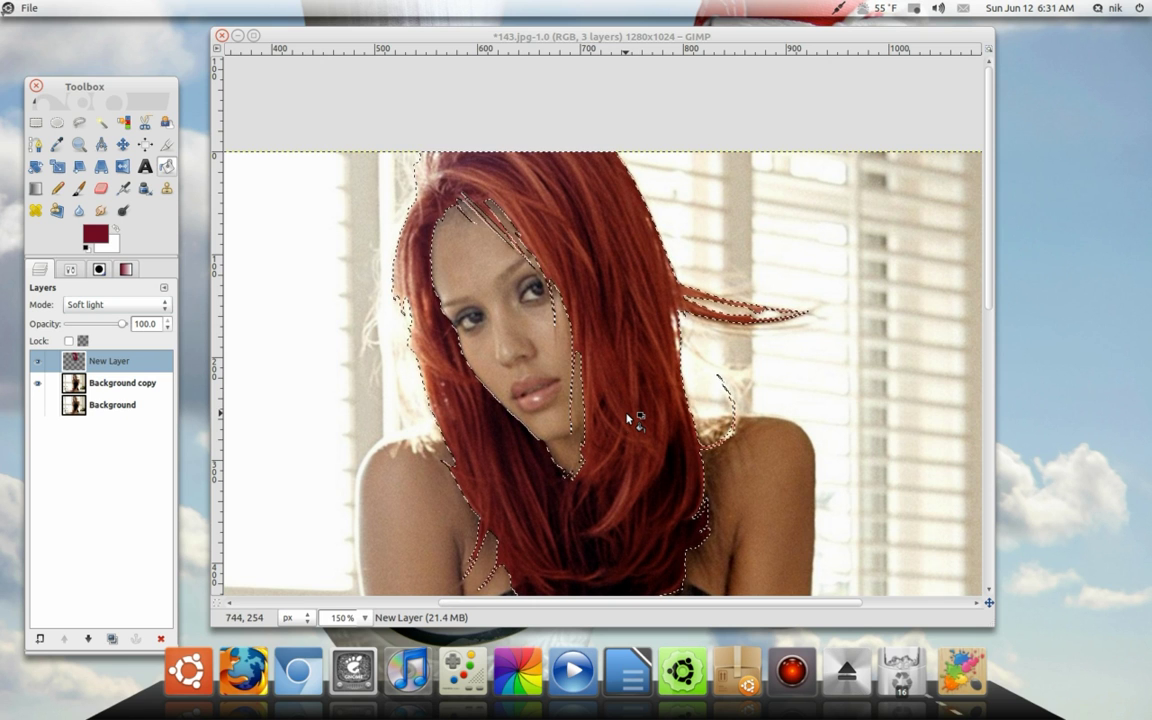
Return the red-filled layer to Normal mode, move it below Background and hide it.
left_click(108, 304)
left_click(108, 127)
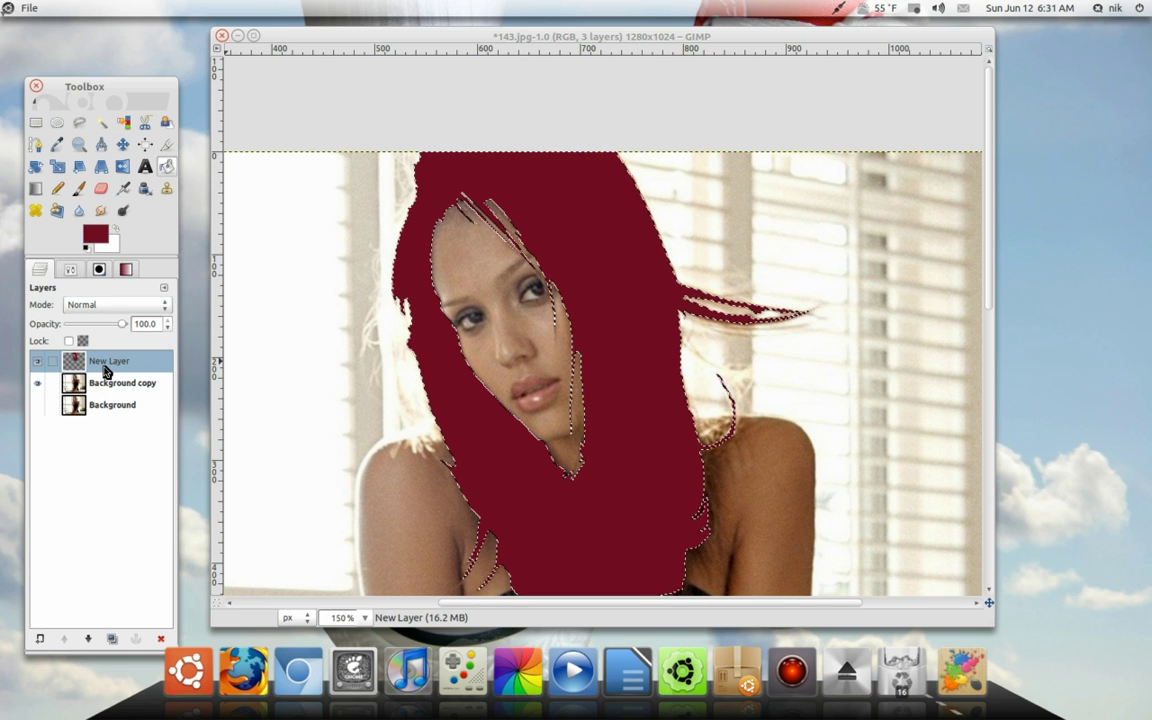
left_click_drag(112, 370, 114, 420)
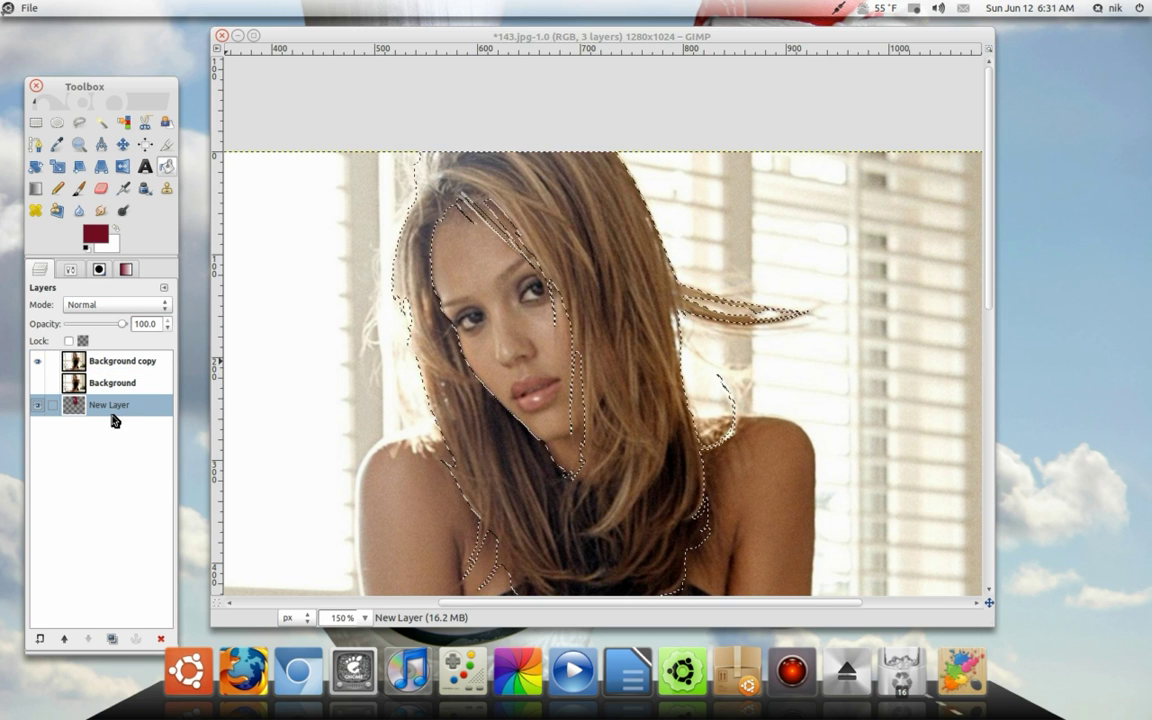
left_click(37, 406)
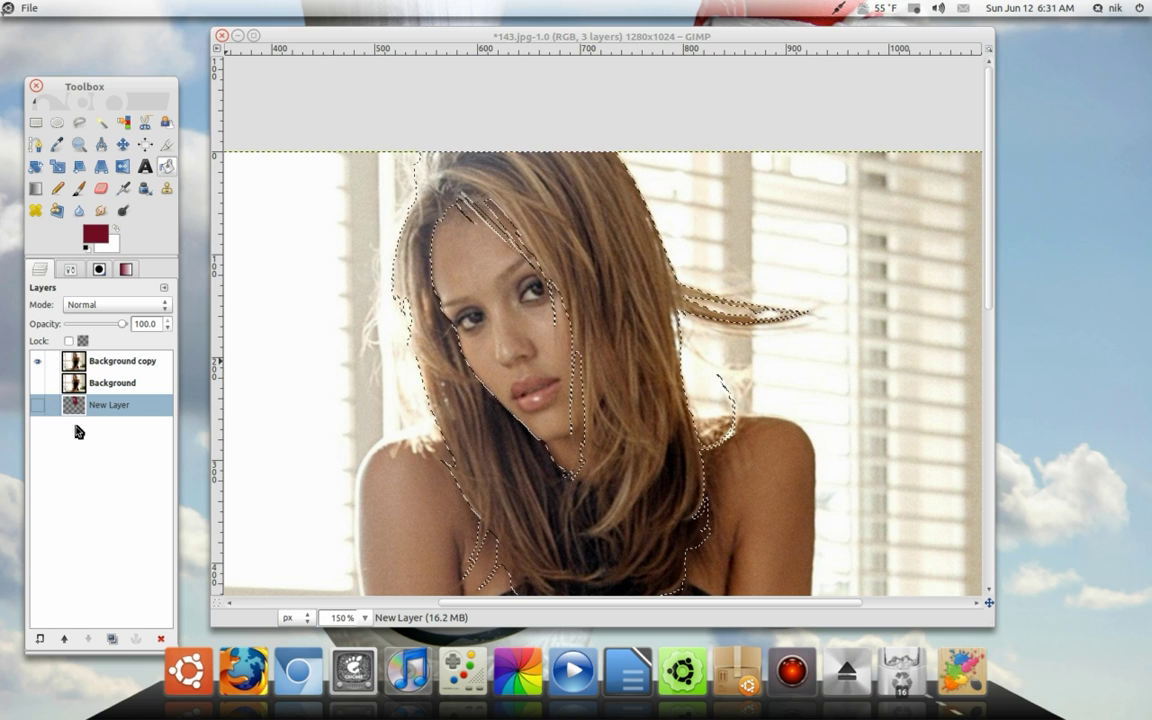
Make Background copy the active layer and set Free Select to add to the current selection.
left_click(140, 362)
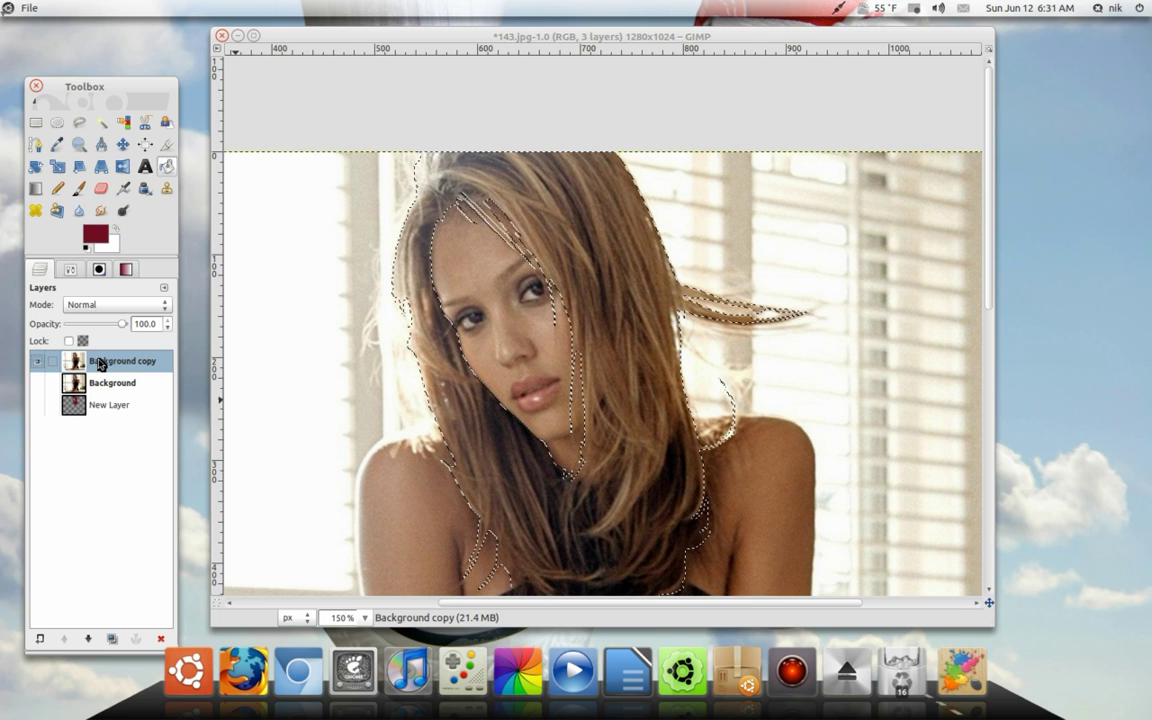
scroll(481, 482, "down", 1)
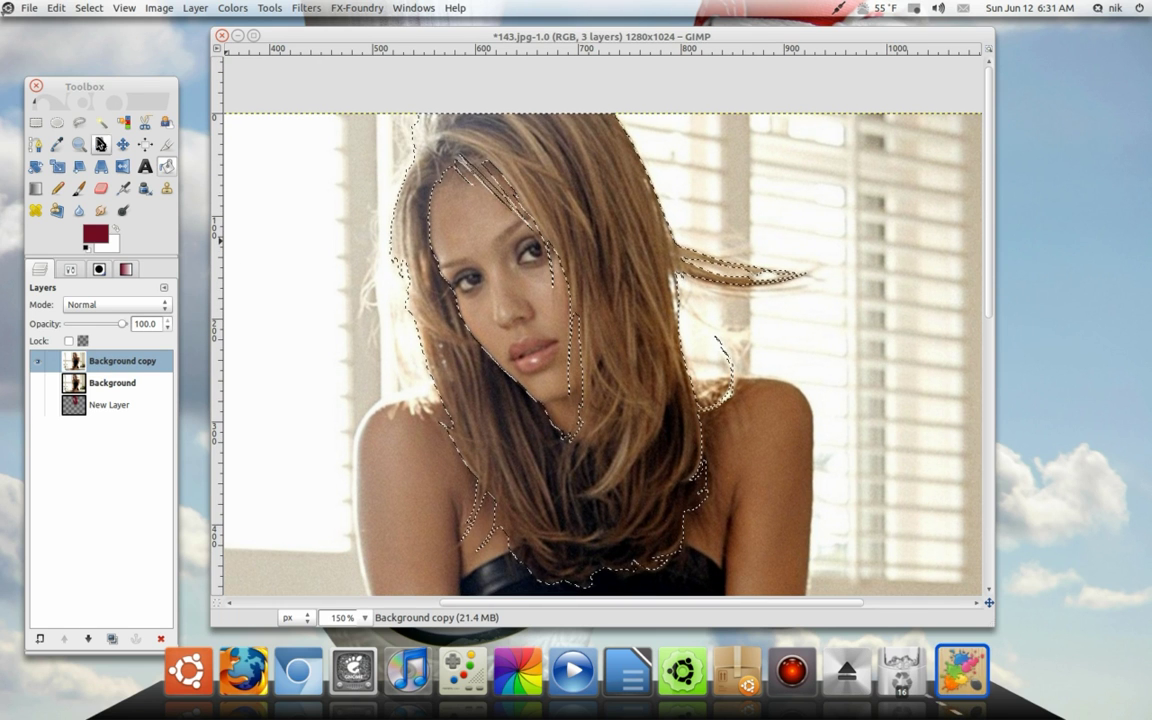
left_click(78, 124)
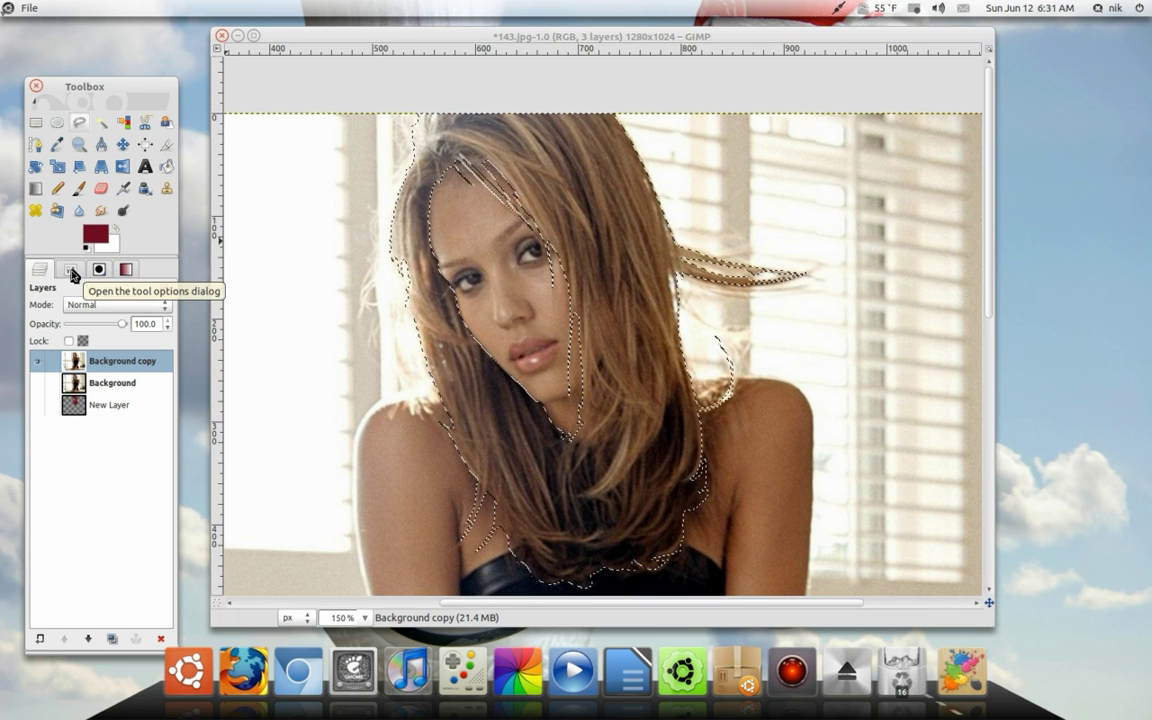
left_click(71, 272)
left_click(80, 305)
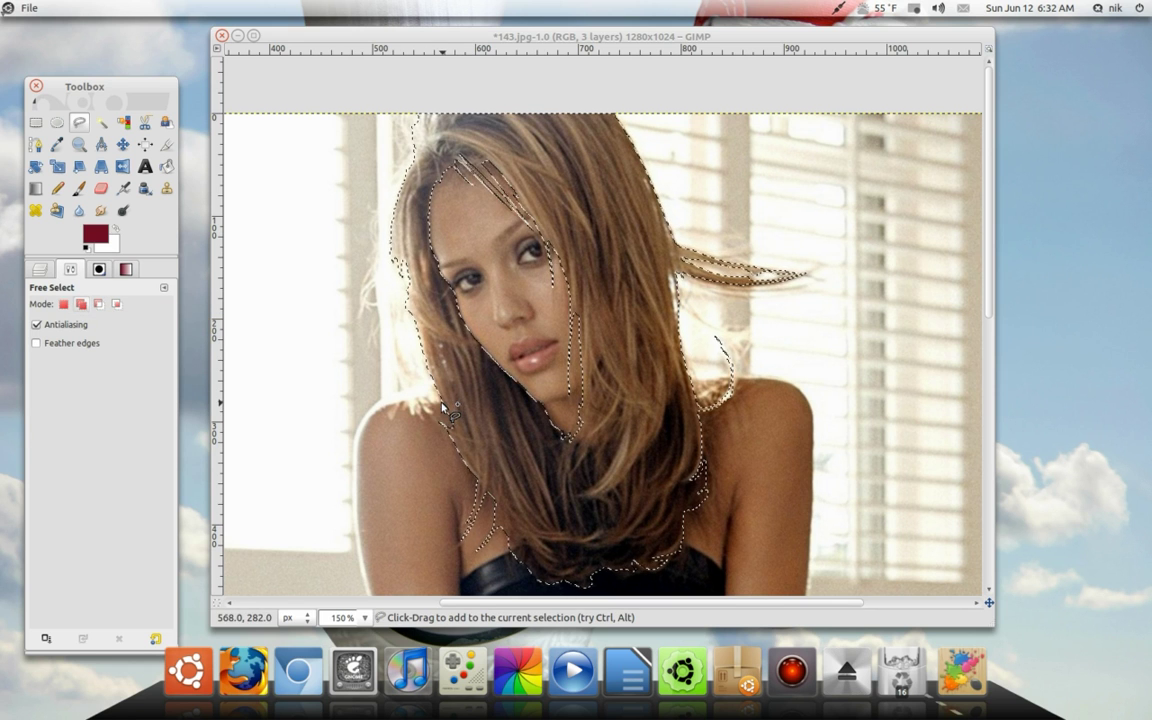
Examine the hair selection's edges along both shoulders, the lower tips and the strands blowing outward.
scroll(447, 408, "up", 2)
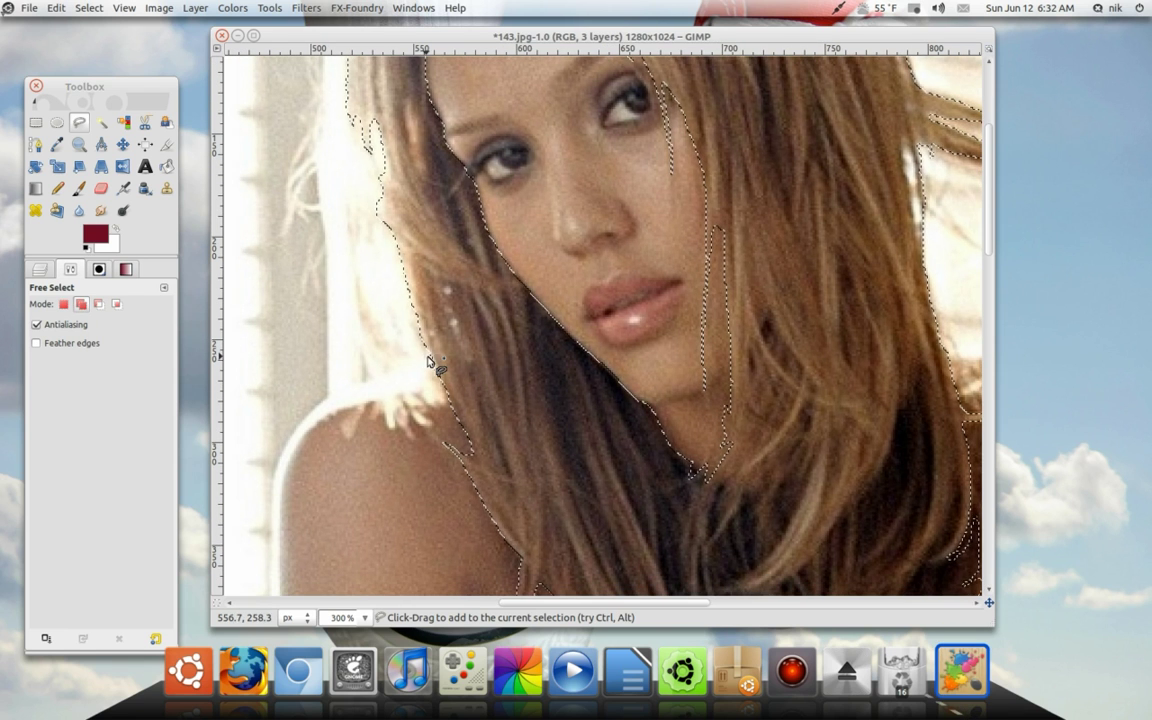
left_click_drag(293, 456, 352, 246)
left_click_drag(340, 360, 362, 56)
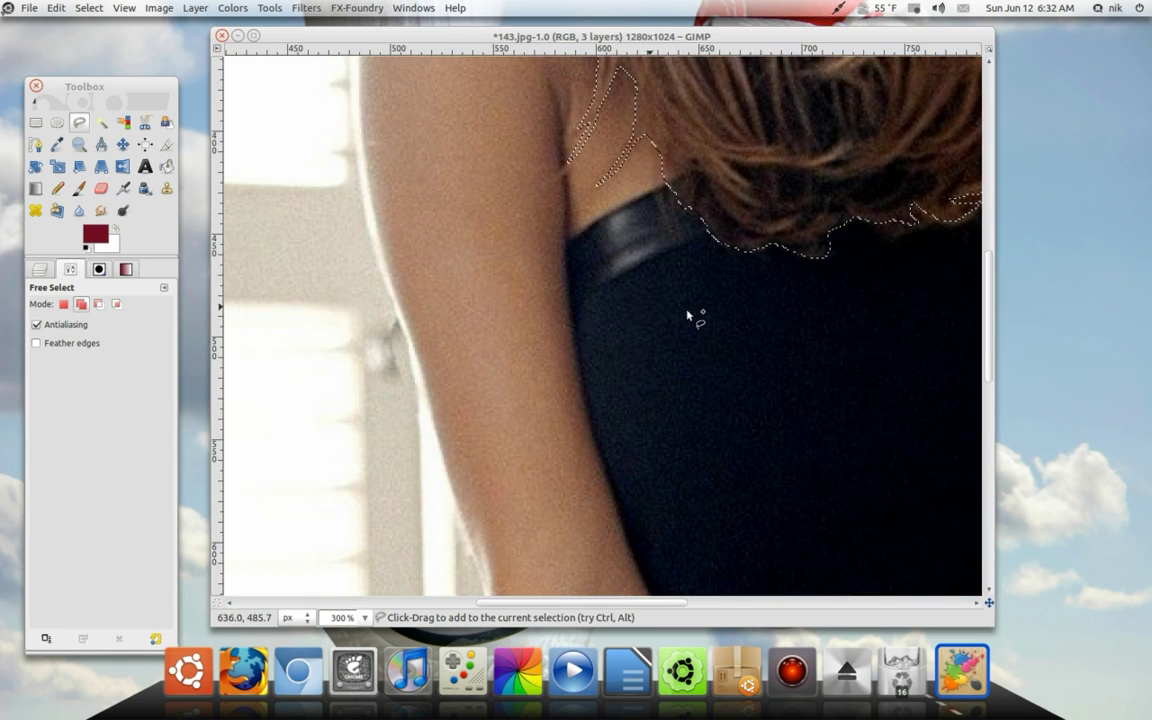
scroll(688, 316, "down", 8)
scroll(399, 378, "down", 4)
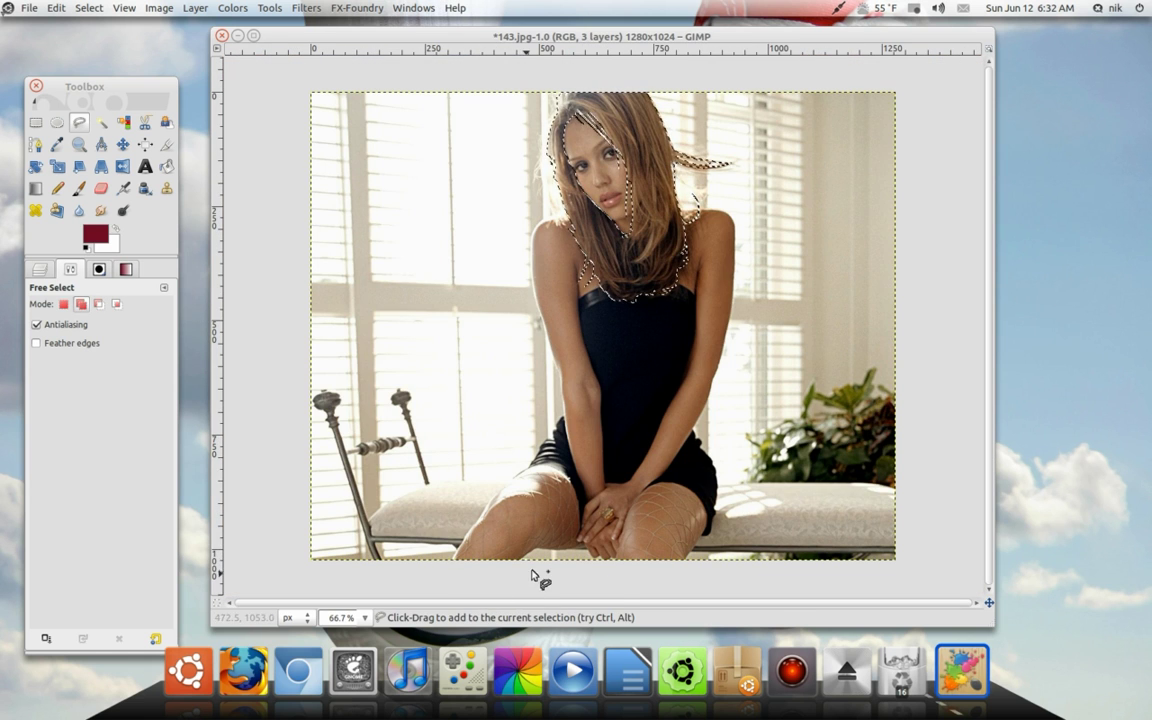
scroll(715, 430, "up", 5)
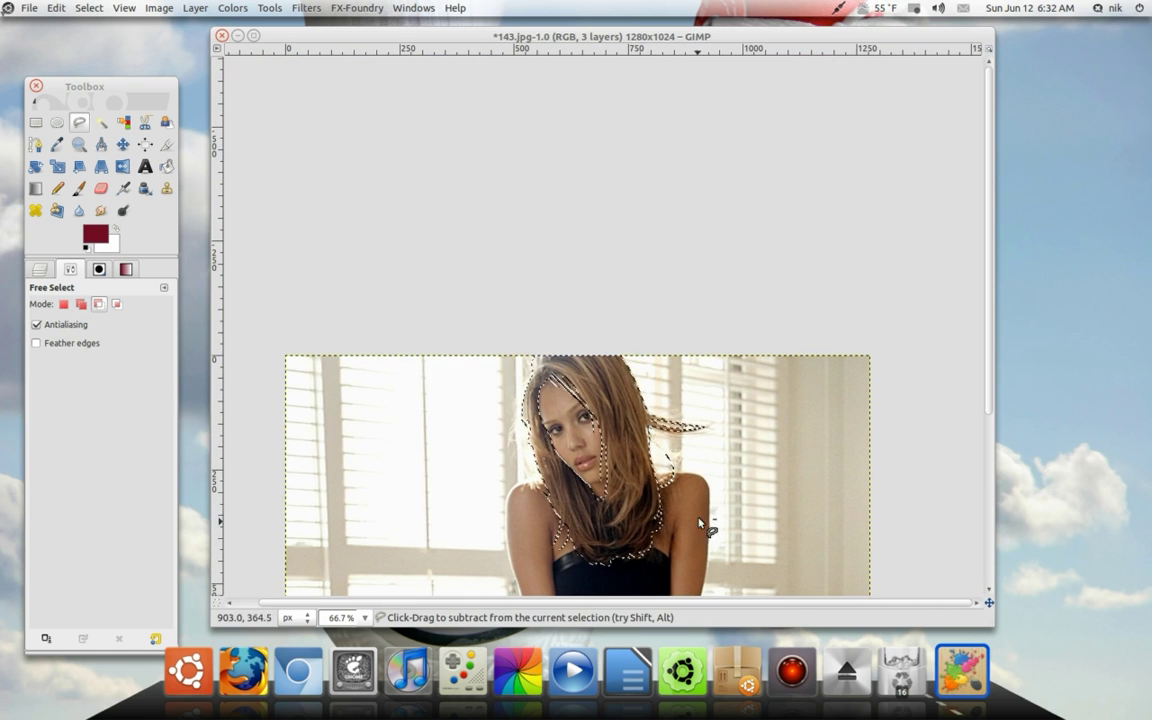
scroll(700, 535, "up", 4)
scroll(680, 470, "up", 1)
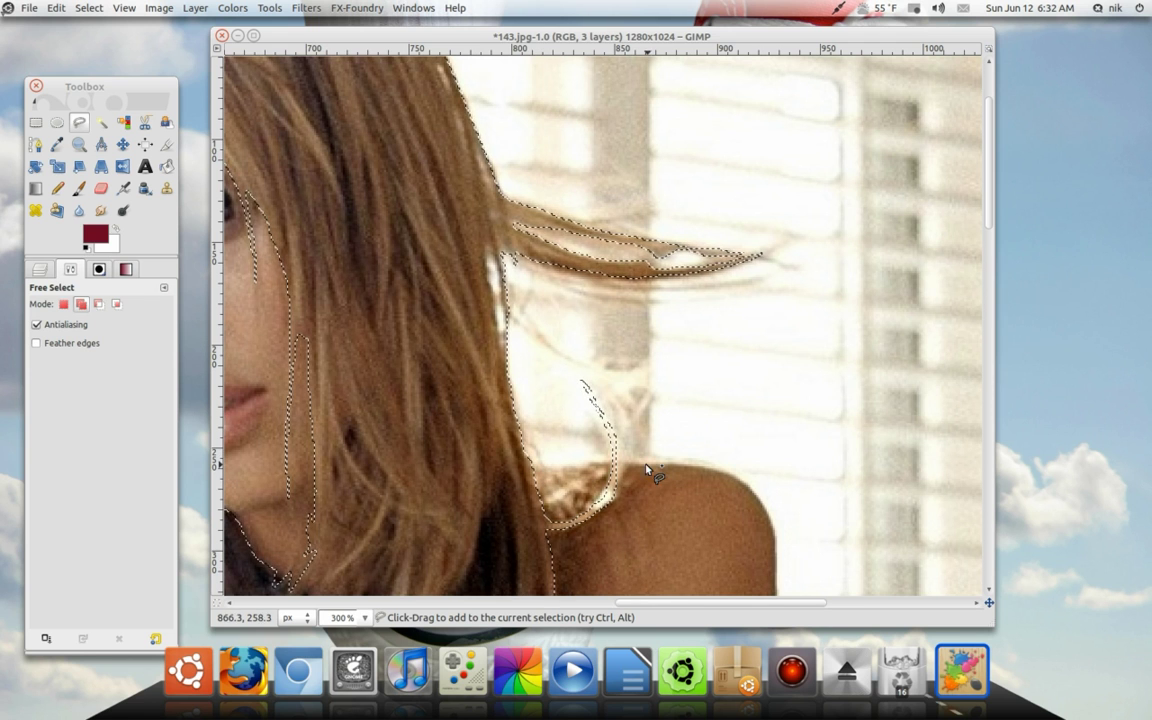
left_click_drag(553, 450, 598, 383)
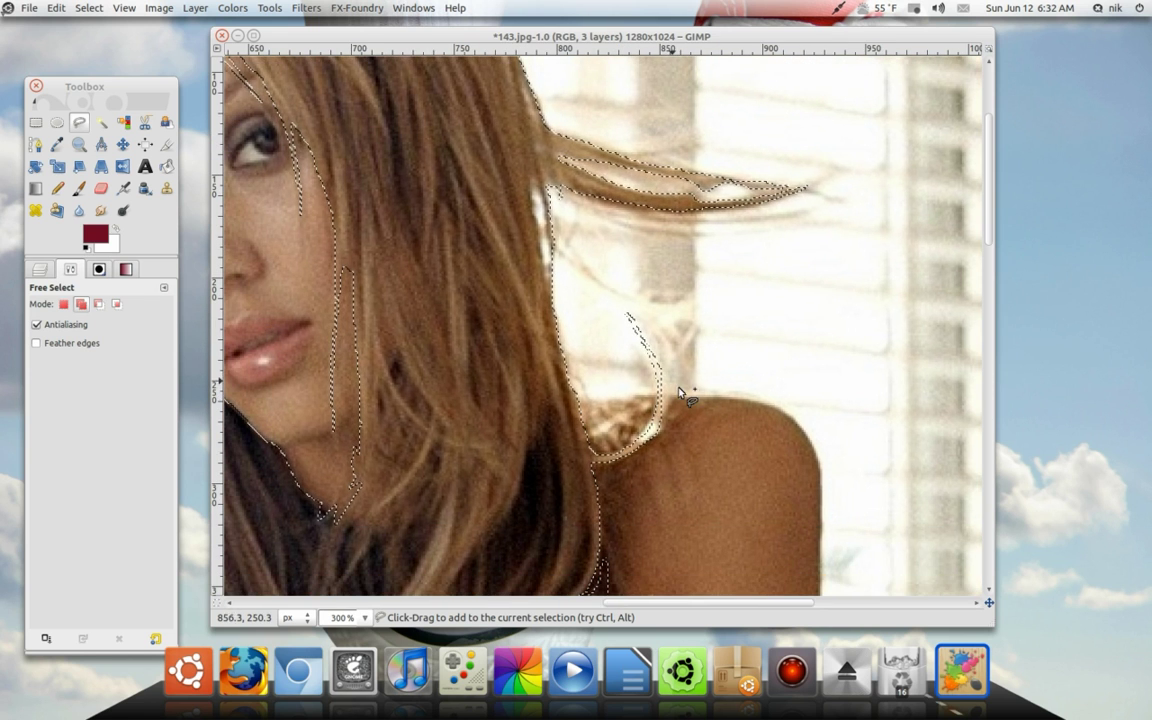
scroll(700, 390, "down", 1)
scroll(700, 390, "left", 2)
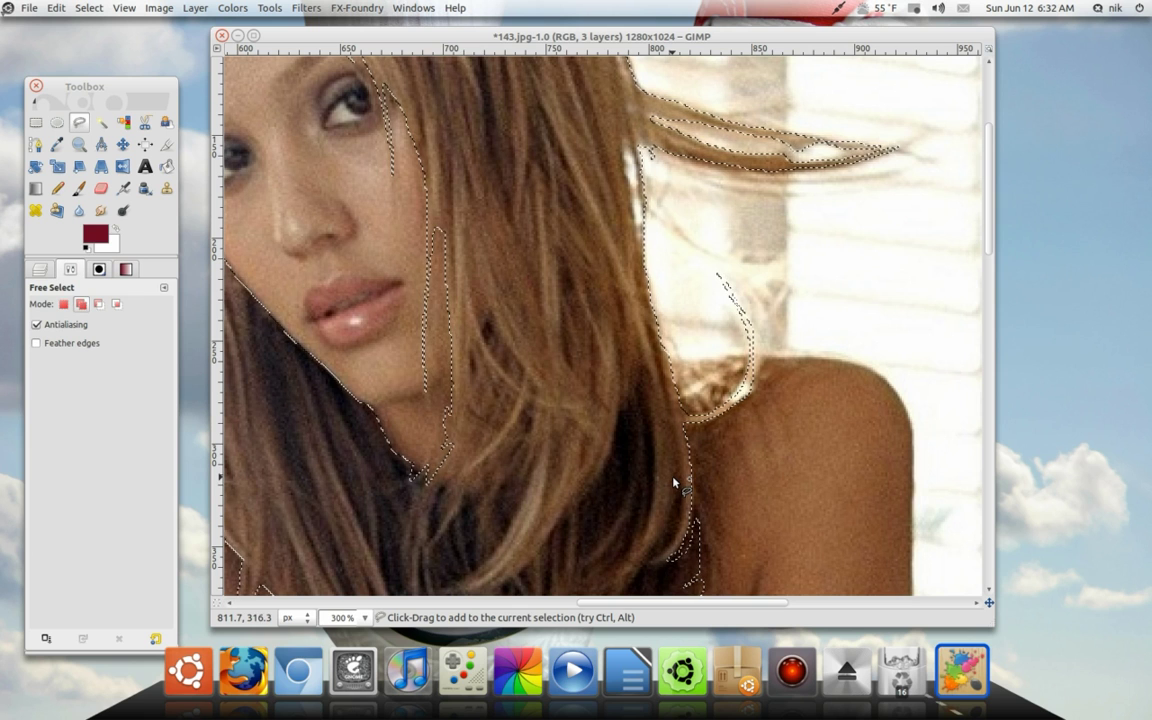
Examine the body selection's edge around both shoulders and the adjoining hair on Background copy, with Free Select active.
left_click(917, 12)
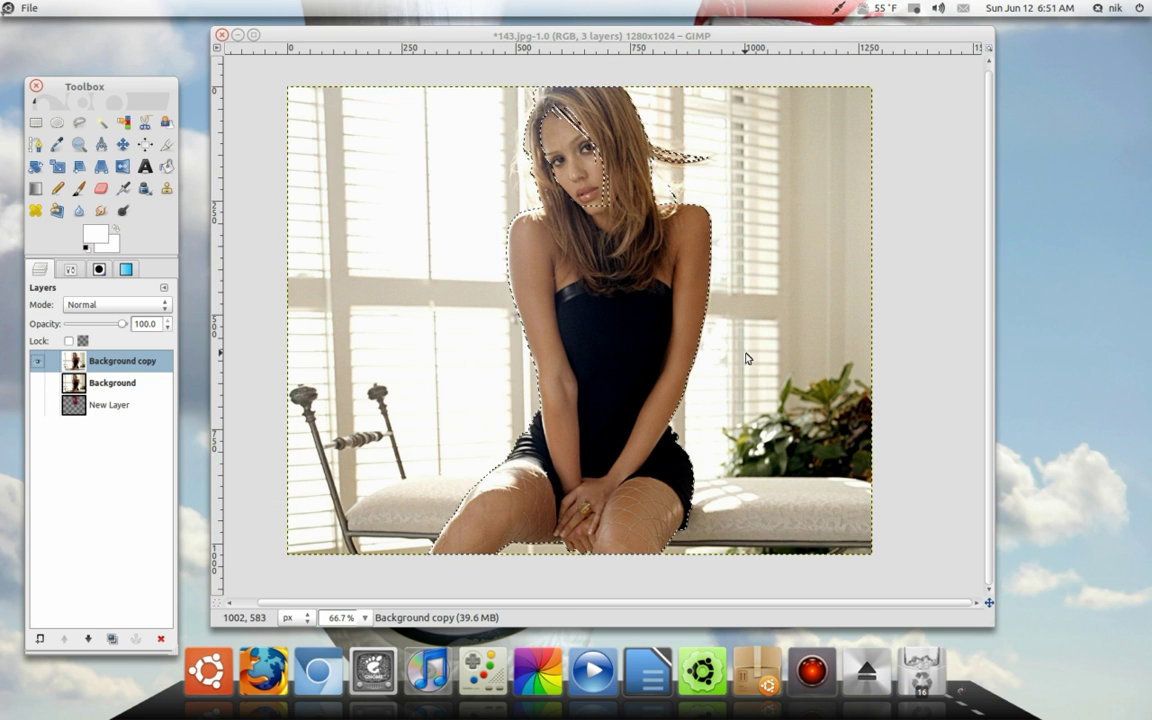
scroll(752, 340, "up", 2)
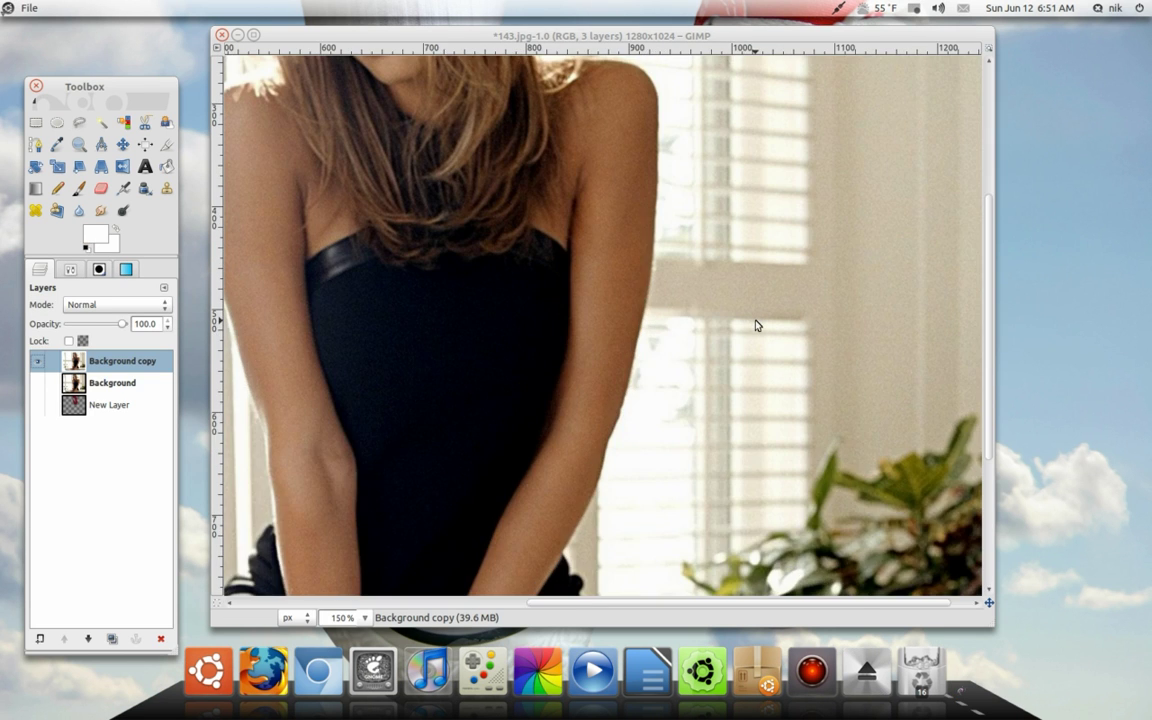
scroll(753, 326, "up", 5)
scroll(702, 357, "up", 2)
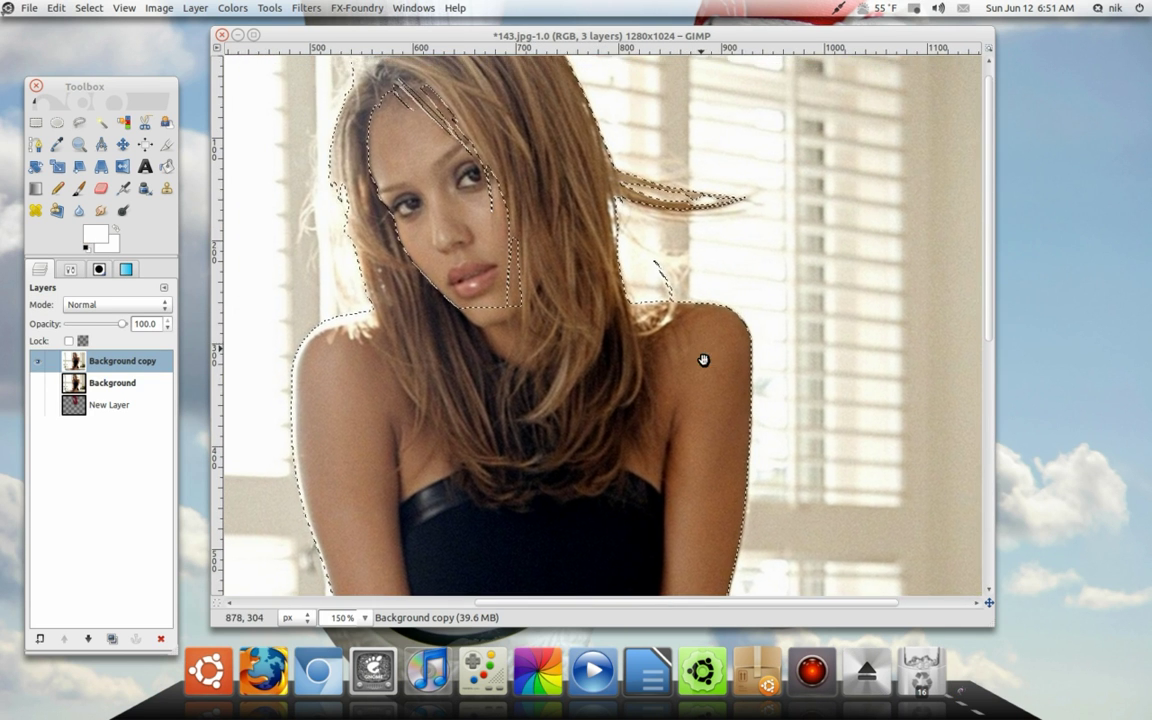
scroll(653, 317, "up", 3)
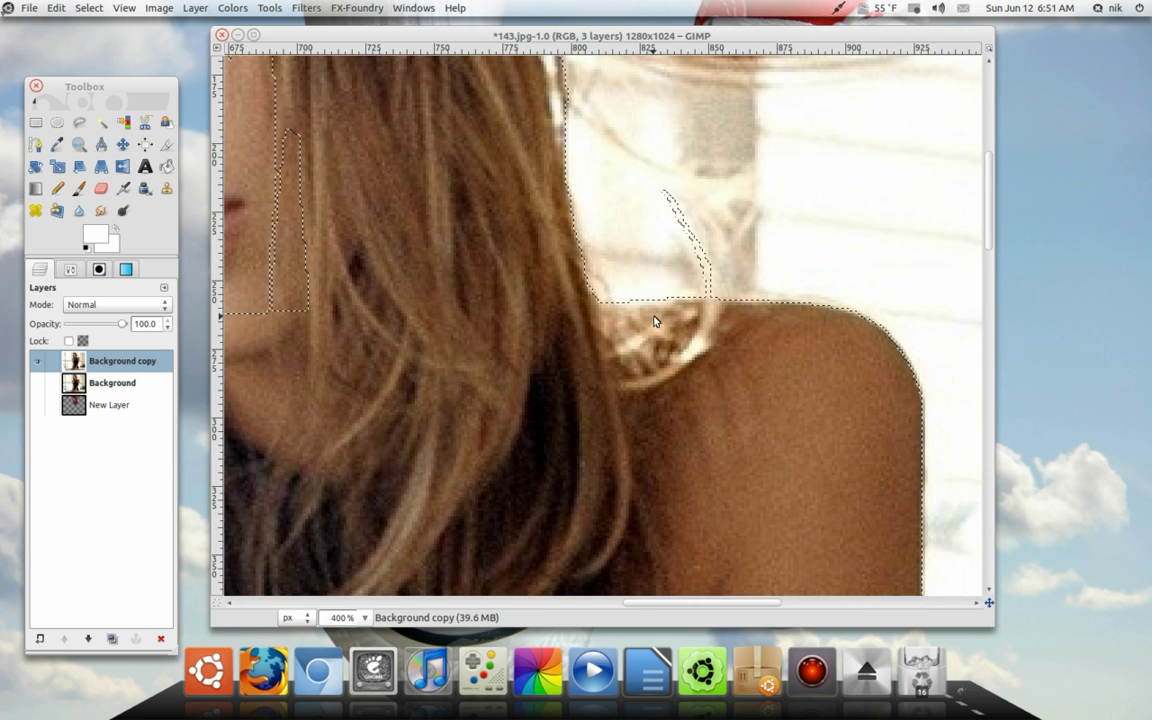
left_click_drag(653, 317, 681, 331)
left_click(79, 122)
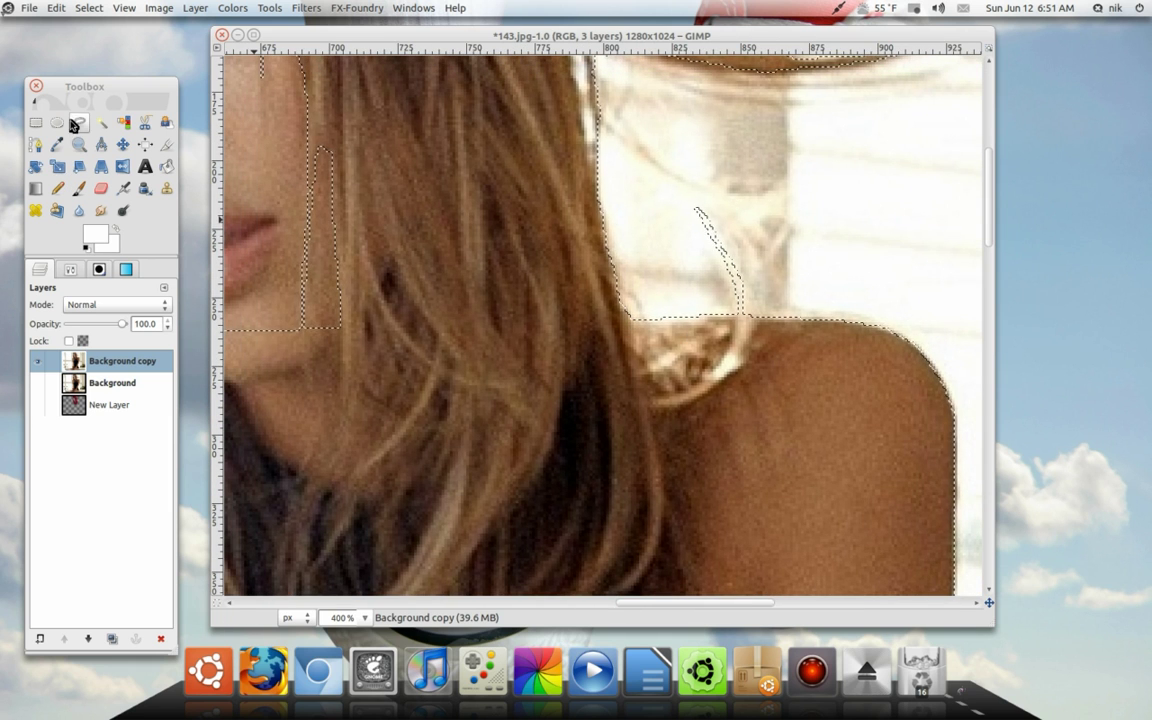
left_click_drag(635, 326, 852, 284)
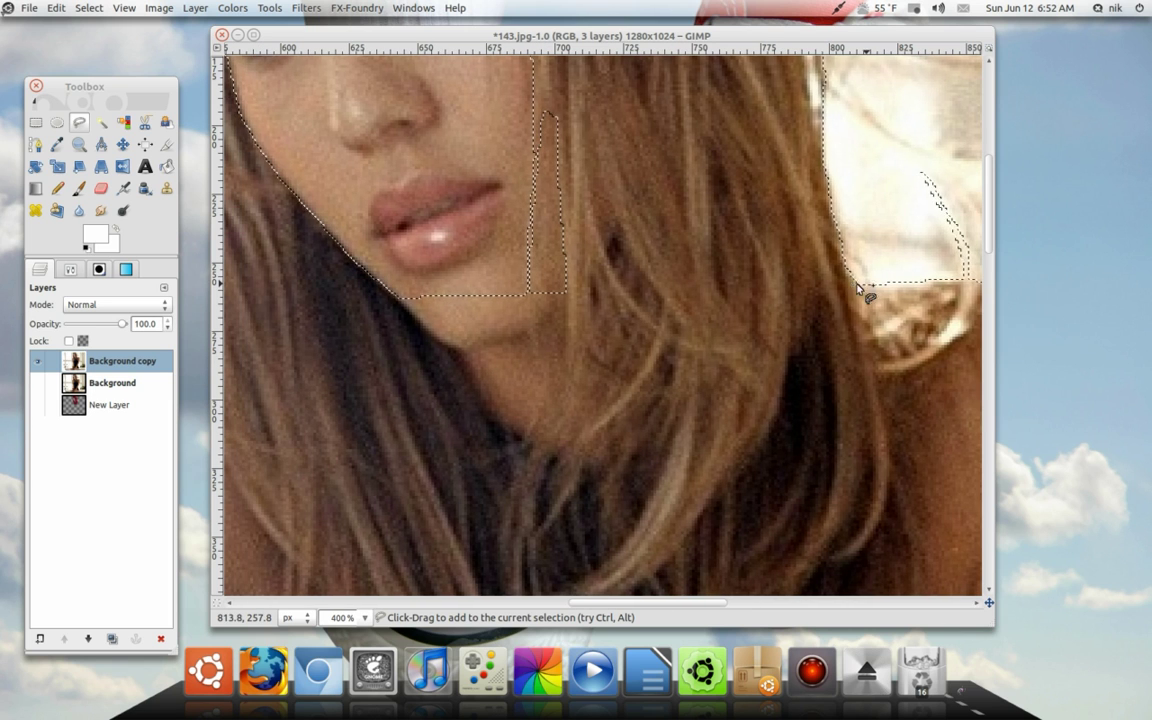
left_click_drag(772, 295, 990, 306)
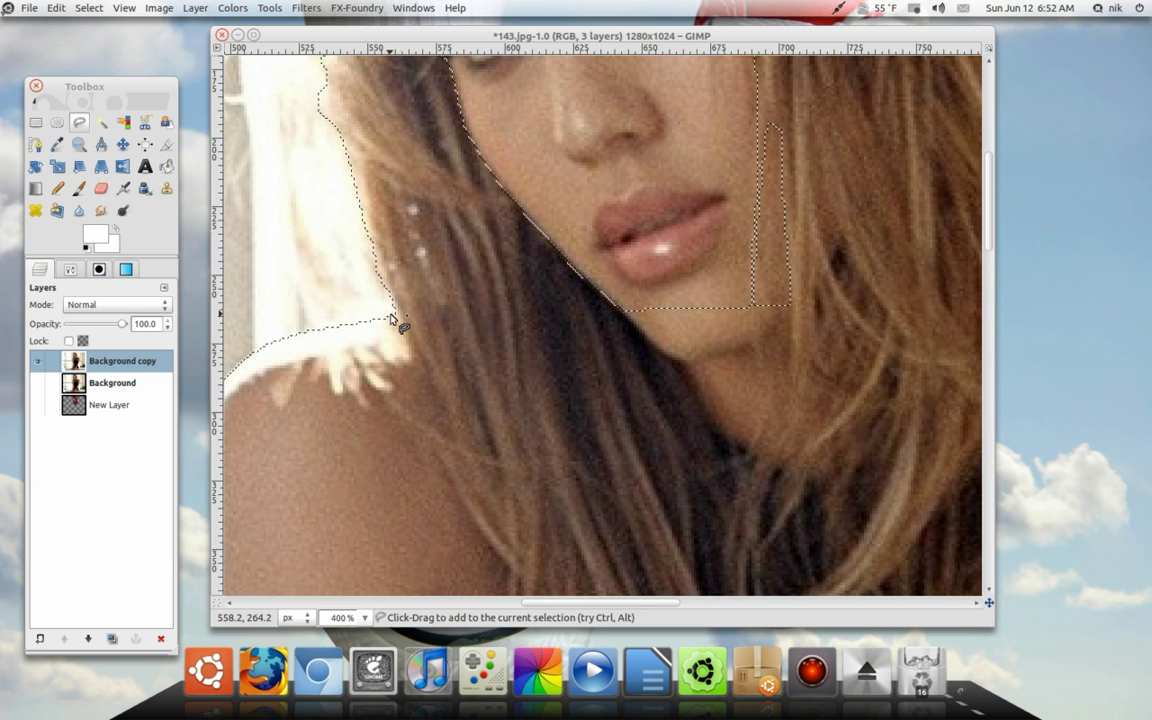
scroll(396, 318, "down", 3, "ctrl")
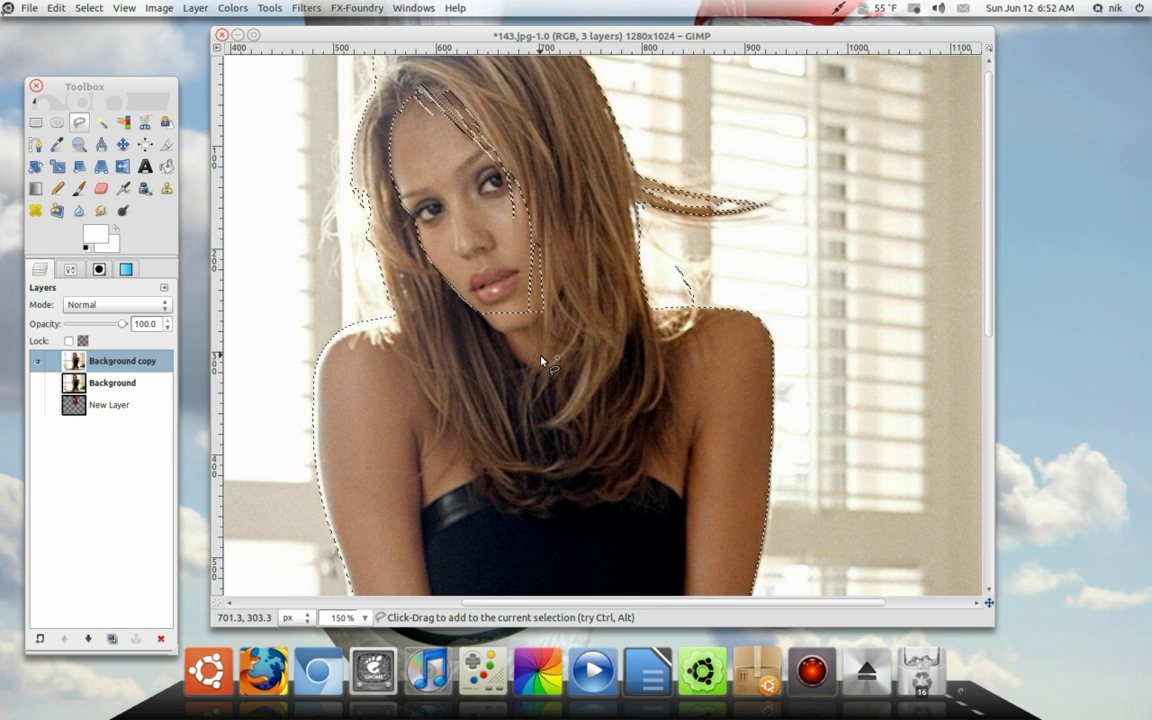
scroll(541, 360, "down", 2, "ctrl")
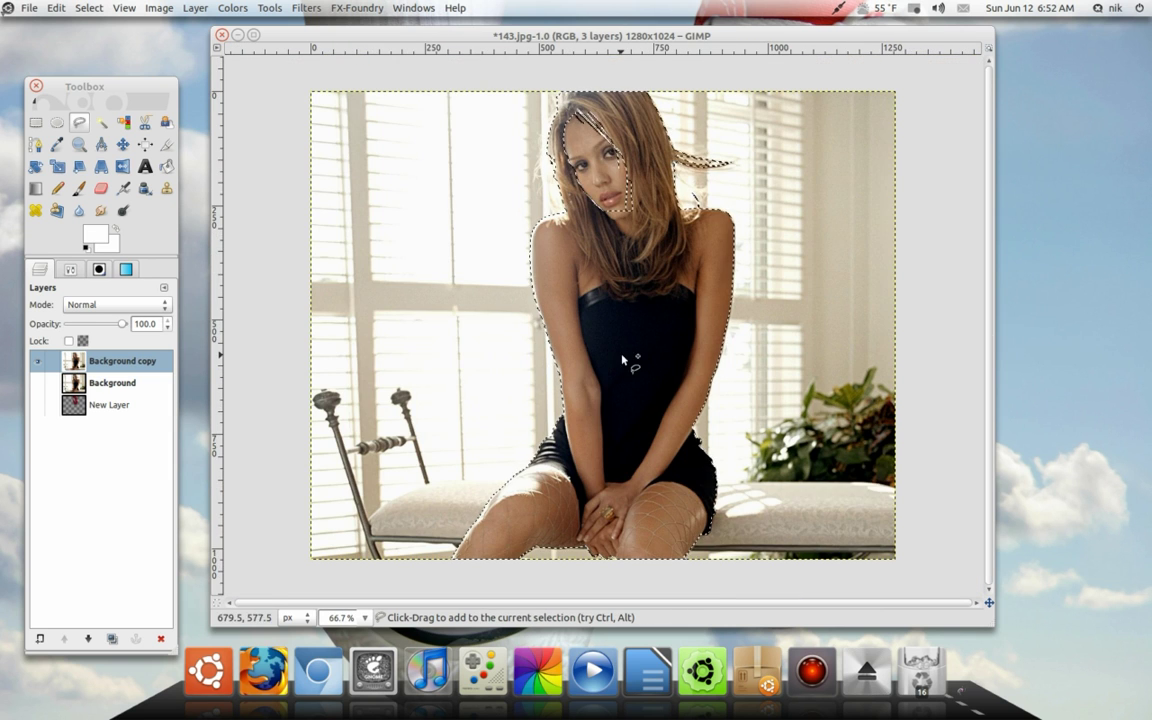
Add a transparent 1280 x 1024 px layer and fill the woman's body selection on it with white.
left_click(40, 638)
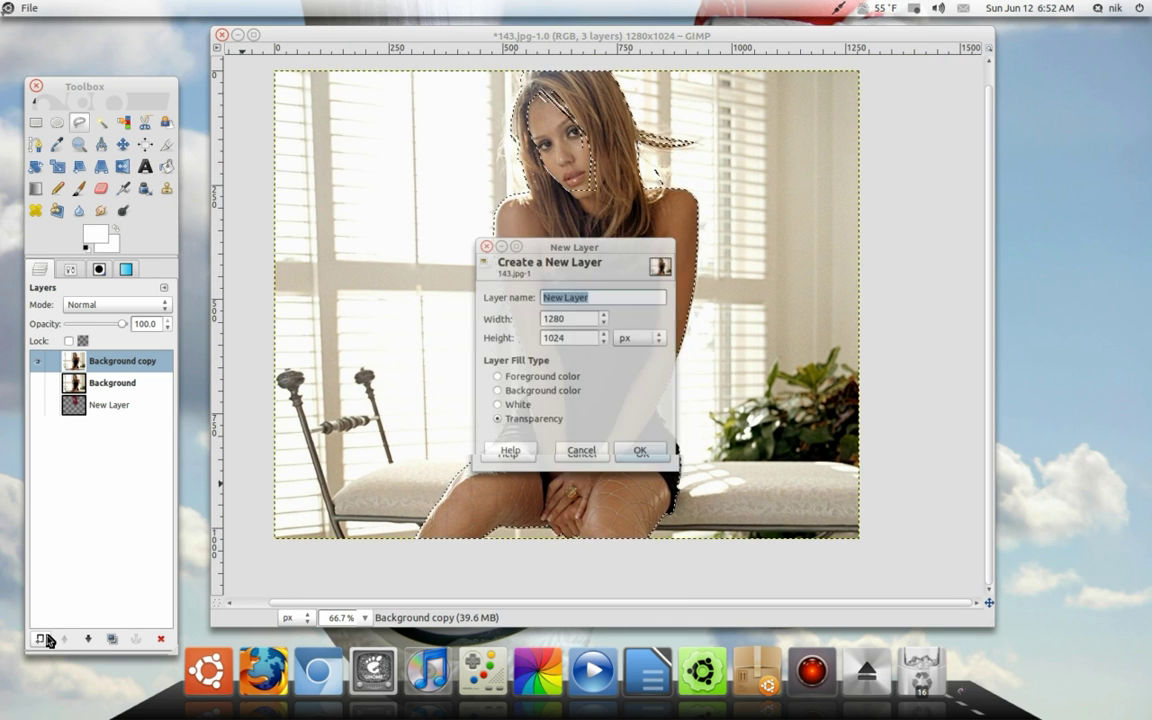
left_click(645, 457)
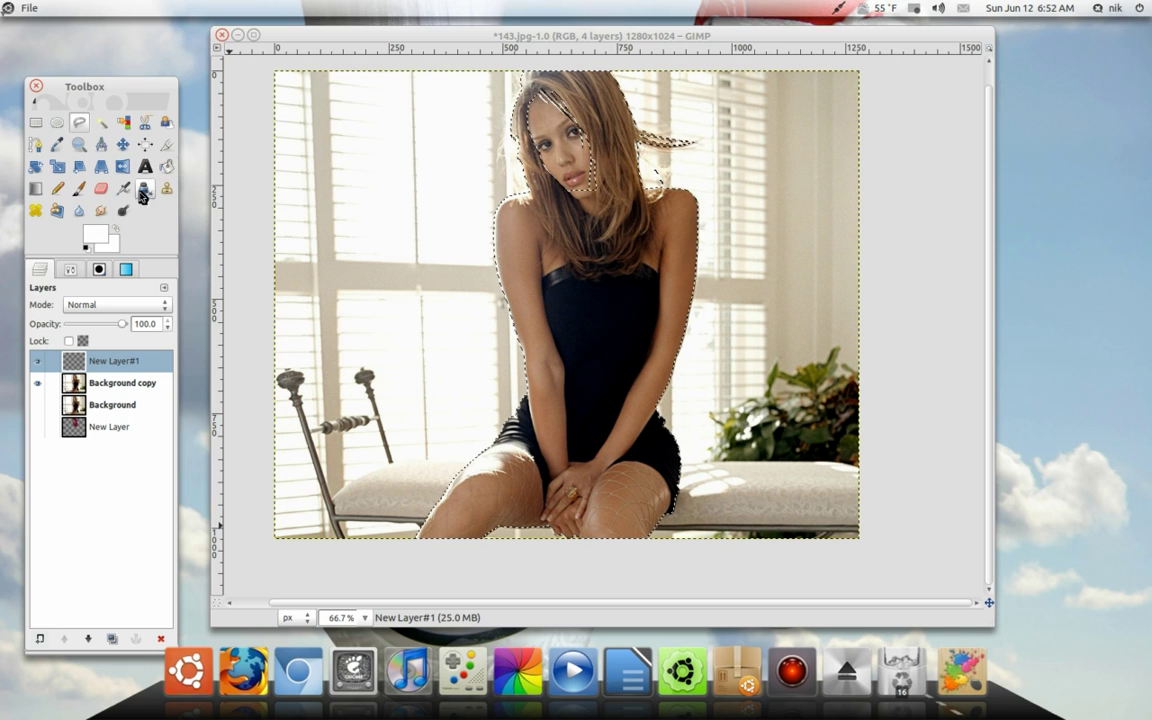
left_click(96, 236)
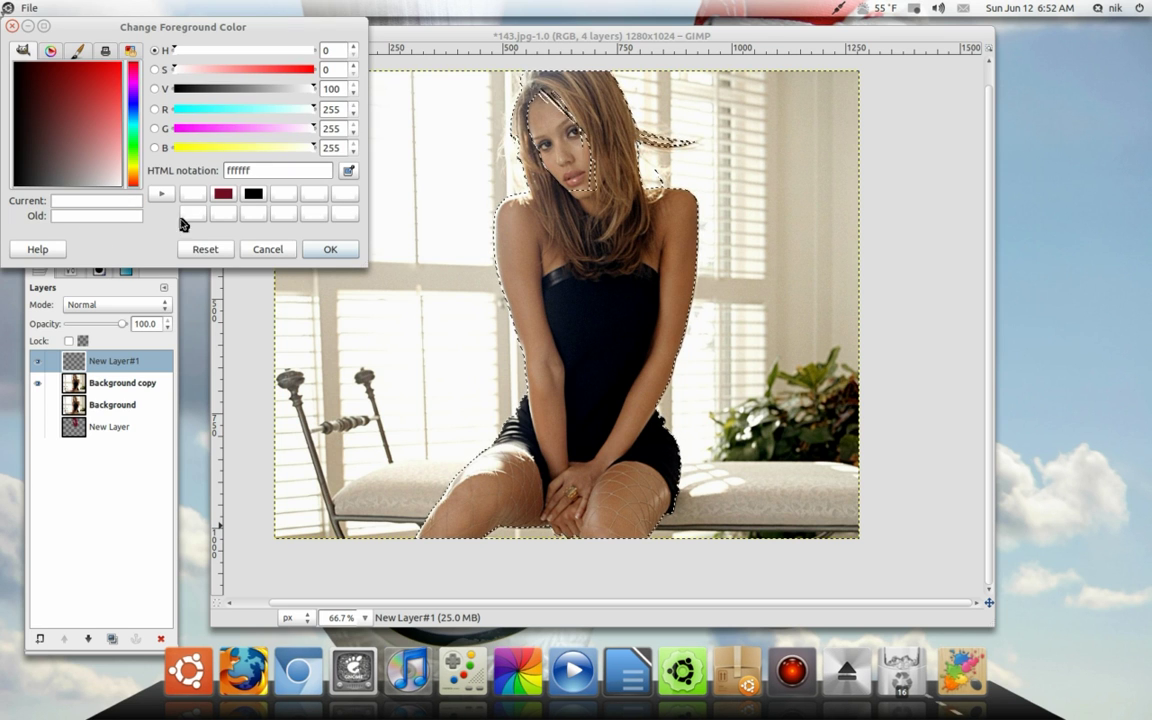
left_click(324, 249)
left_click(166, 188)
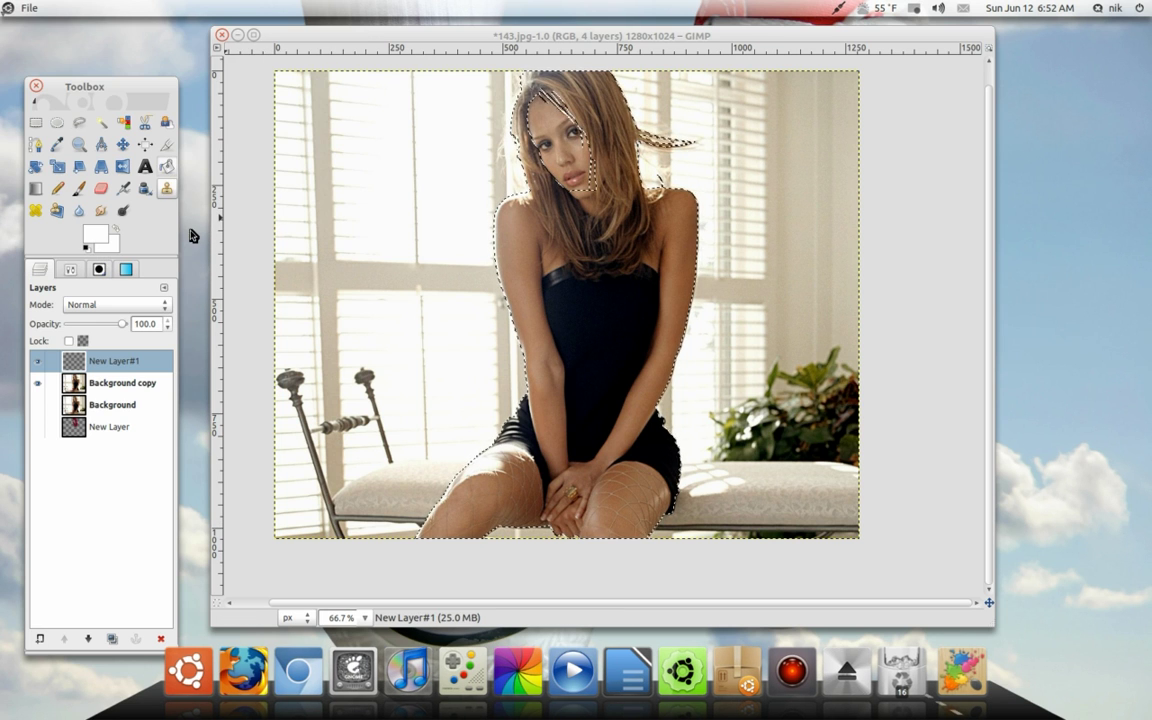
left_click(508, 288)
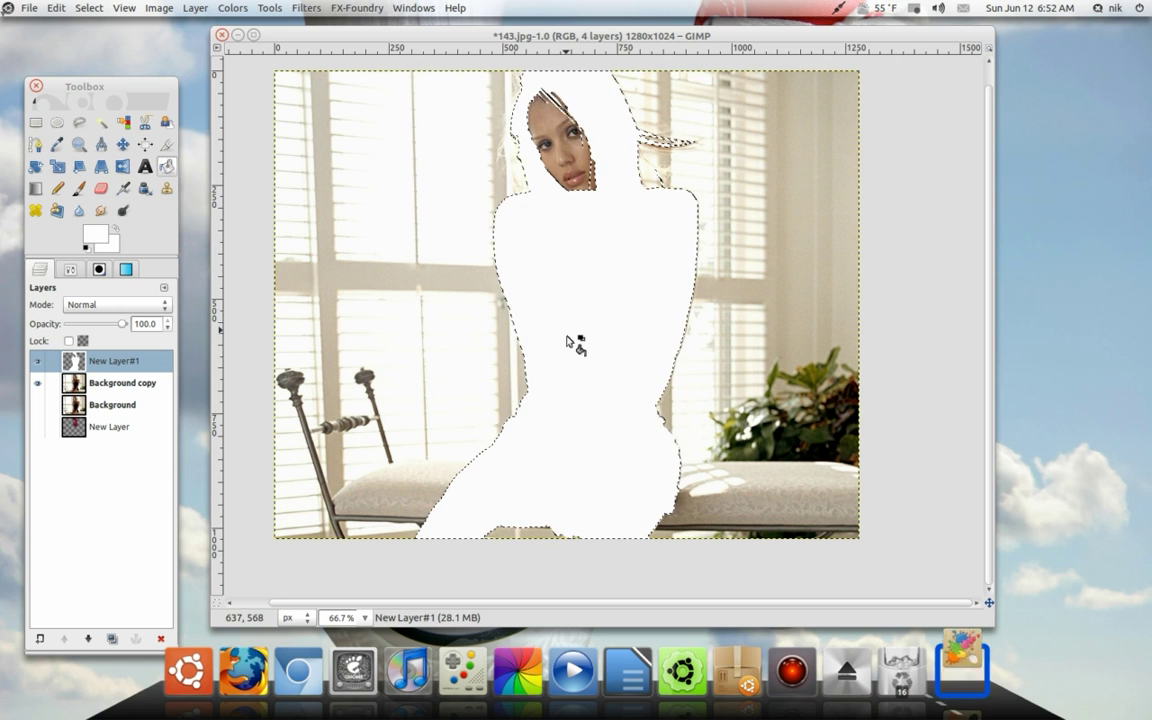
Clear the selection and paint white over the uncovered face with the Paintbrush so the silhouette is solid.
scroll(600, 258, "up", 2)
scroll(610, 400, "up", 4)
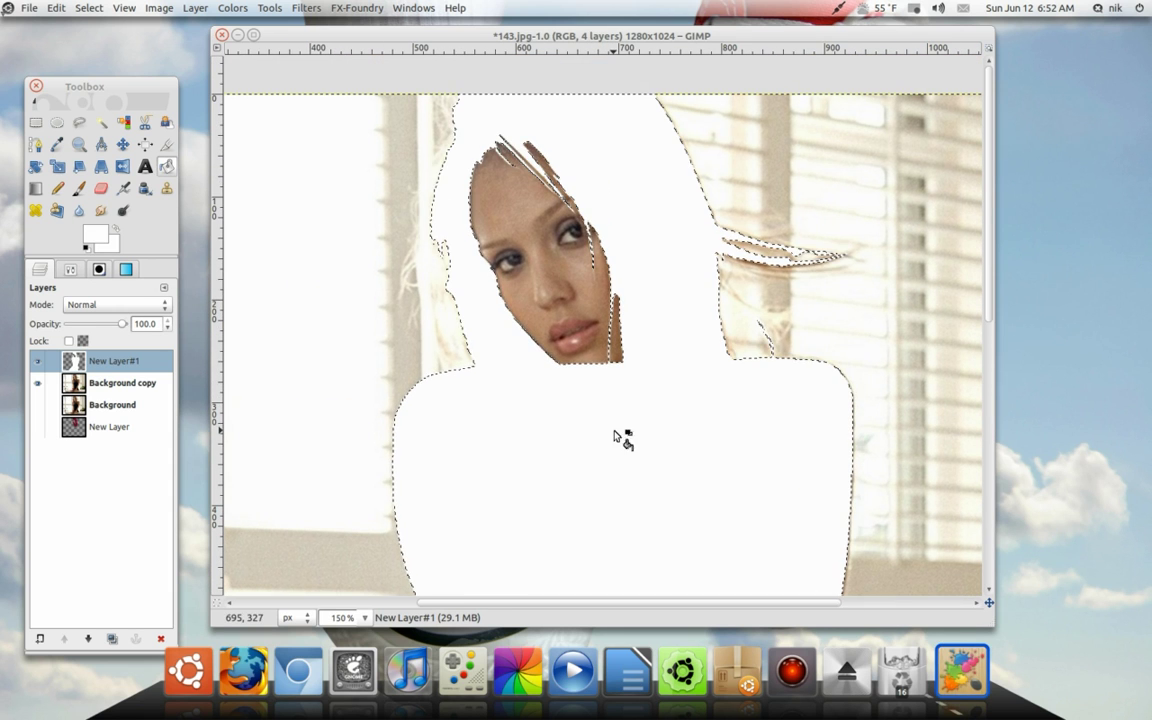
left_click(72, 12)
left_click(88, 37)
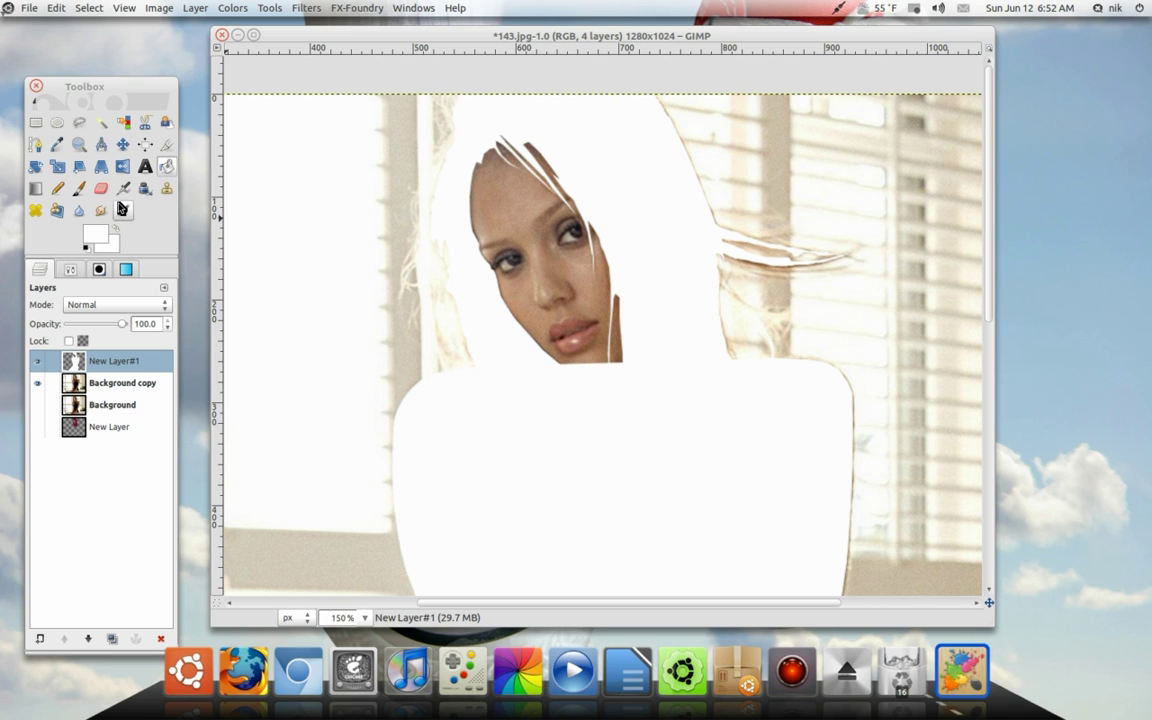
left_click(80, 191)
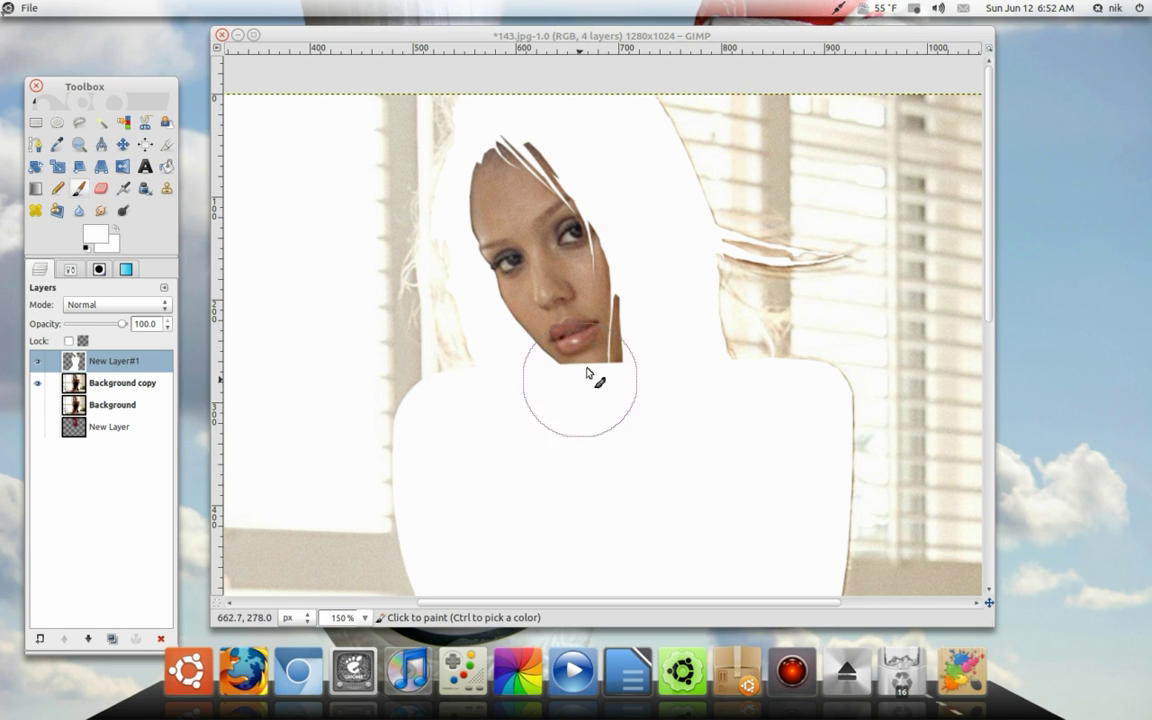
mouse_move(612, 368)
left_mouse_down()
mouse_move(620, 288)
mouse_move(604, 239)
mouse_move(573, 263)
mouse_move(540, 200)
mouse_move(516, 245)
mouse_move(527, 186)
left_mouse_up()
Move the white silhouette layer below Background, hide it, and turn its alpha channel into a selection.
scroll(609, 357, "down", 3)
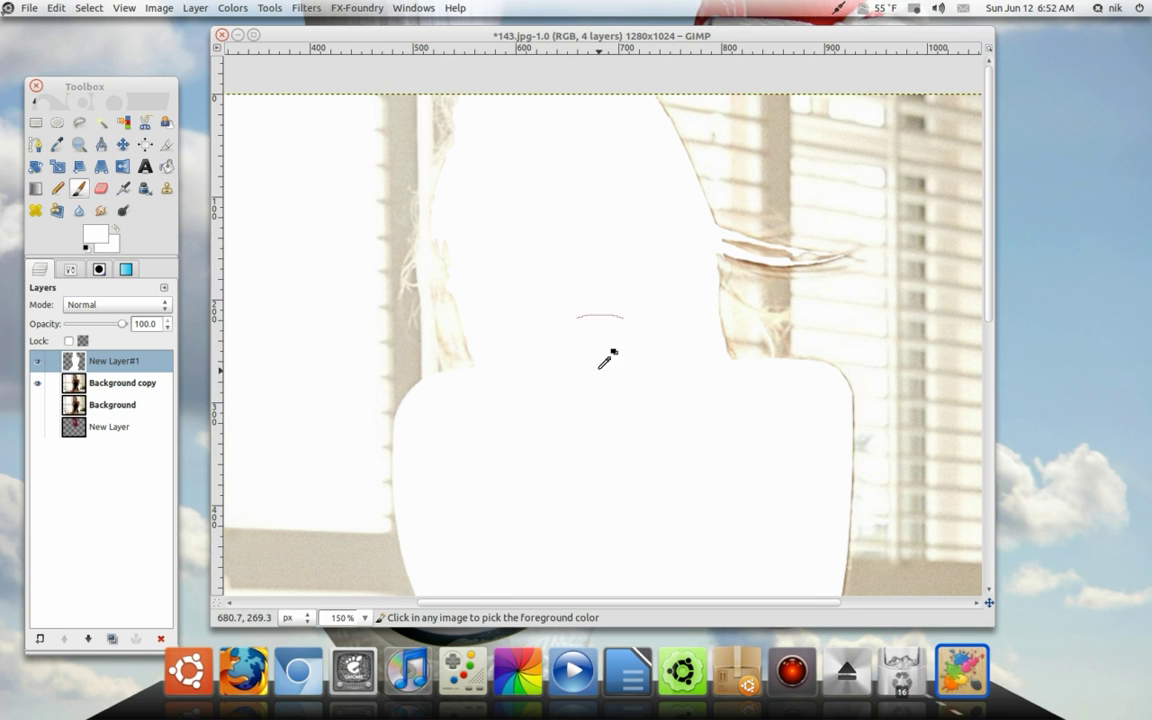
left_click_drag(121, 362, 108, 449)
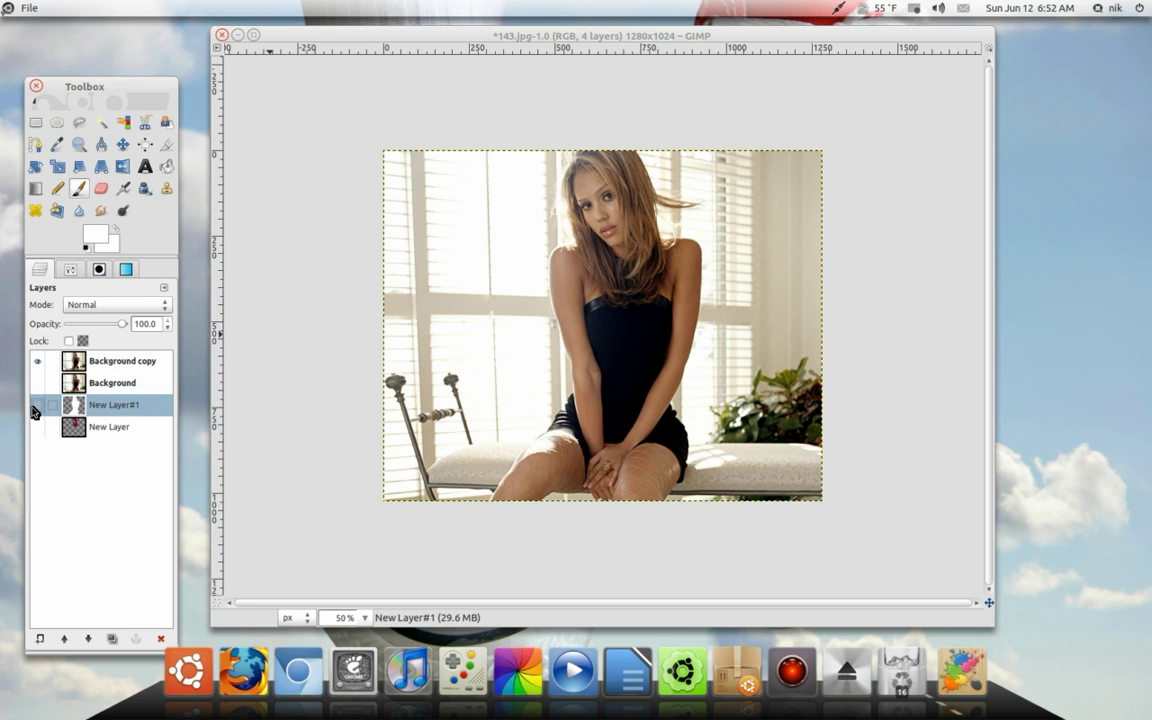
right_click(110, 411)
left_click(175, 363)
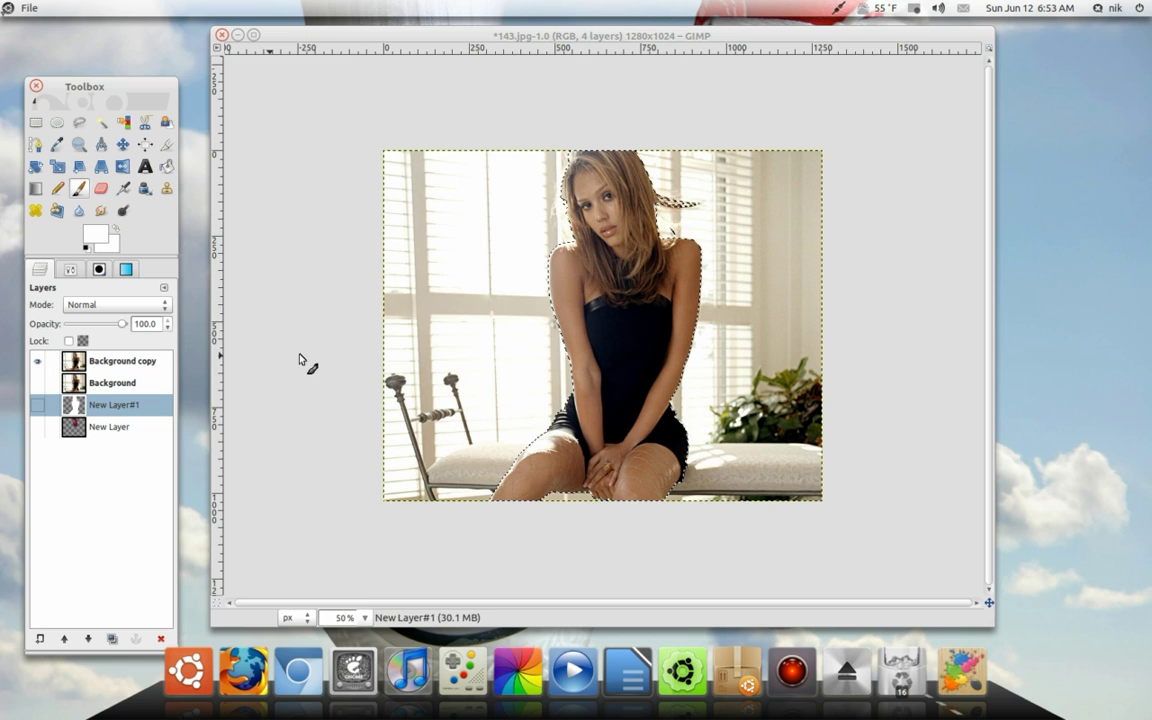
Examine the full-body selection's outline around the hair, shoulders, arms and dress.
scroll(622, 337, "up", 4)
left_click_drag(622, 336, 630, 592)
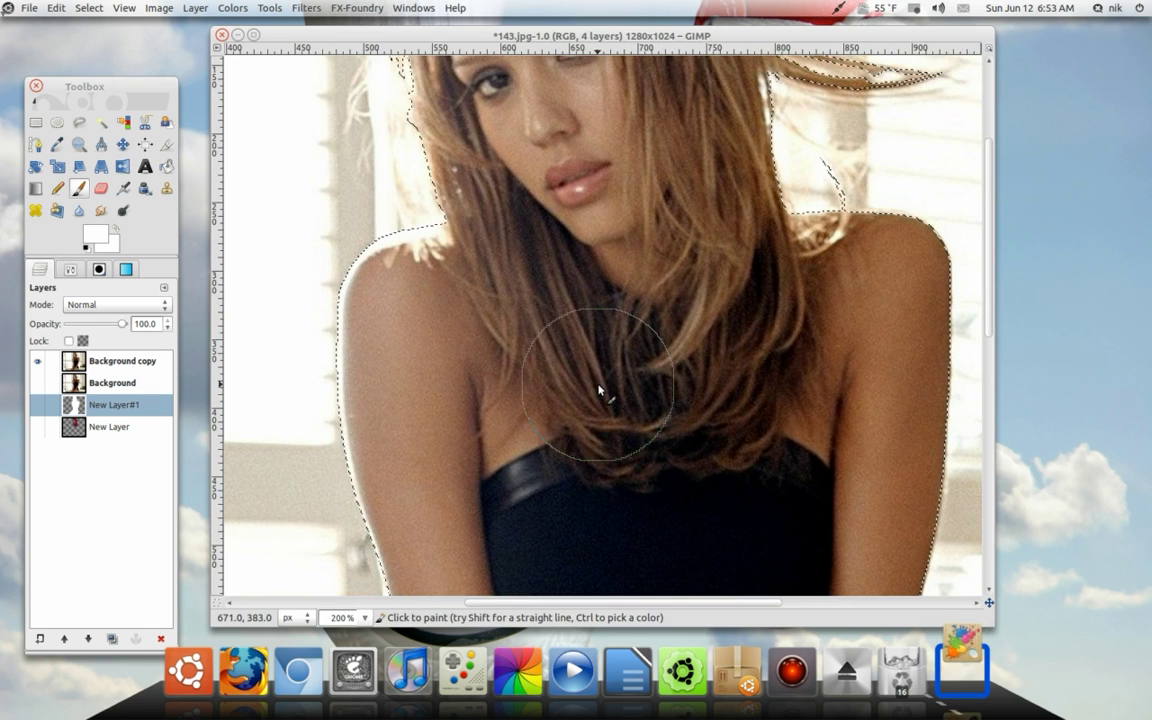
left_click_drag(599, 392, 586, 473)
mouse_move(638, 413)
left_mouse_down()
mouse_move(627, 473)
mouse_move(566, 359)
left_mouse_up()
left_click_drag(674, 515, 636, 198)
left_click_drag(618, 404, 765, 260)
left_click_drag(783, 392, 755, 384)
scroll(754, 384, "up", 2)
scroll(609, 373, "left", 3)
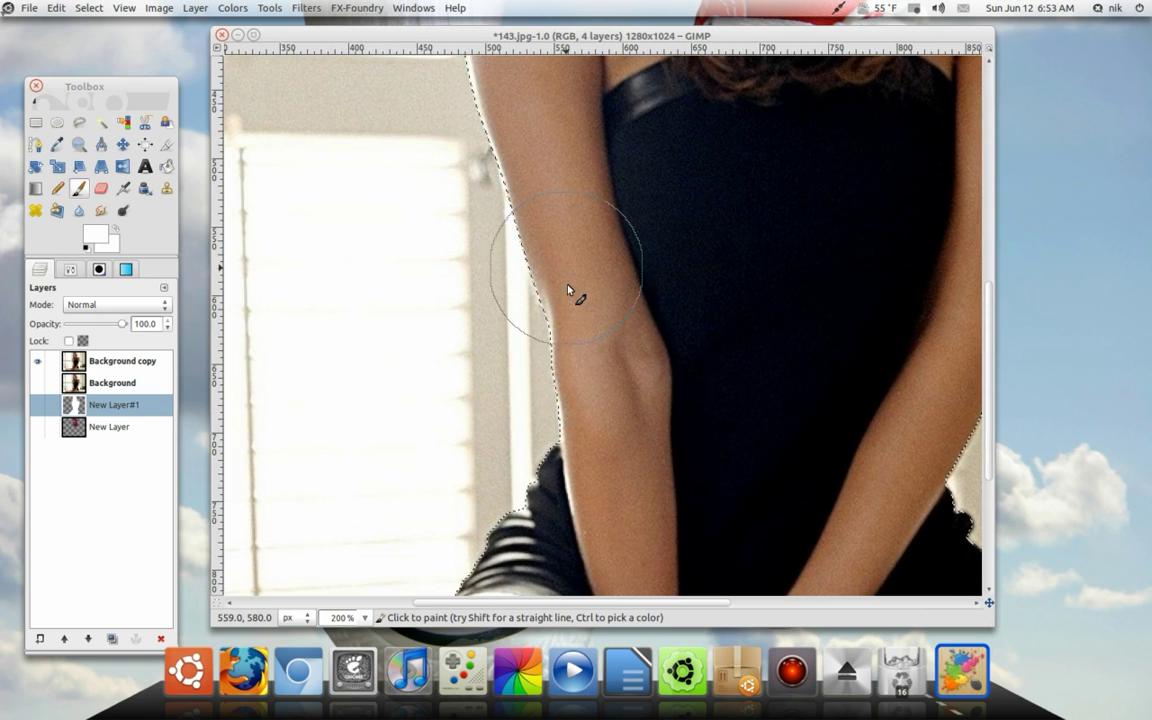
left_click_drag(598, 352, 609, 376)
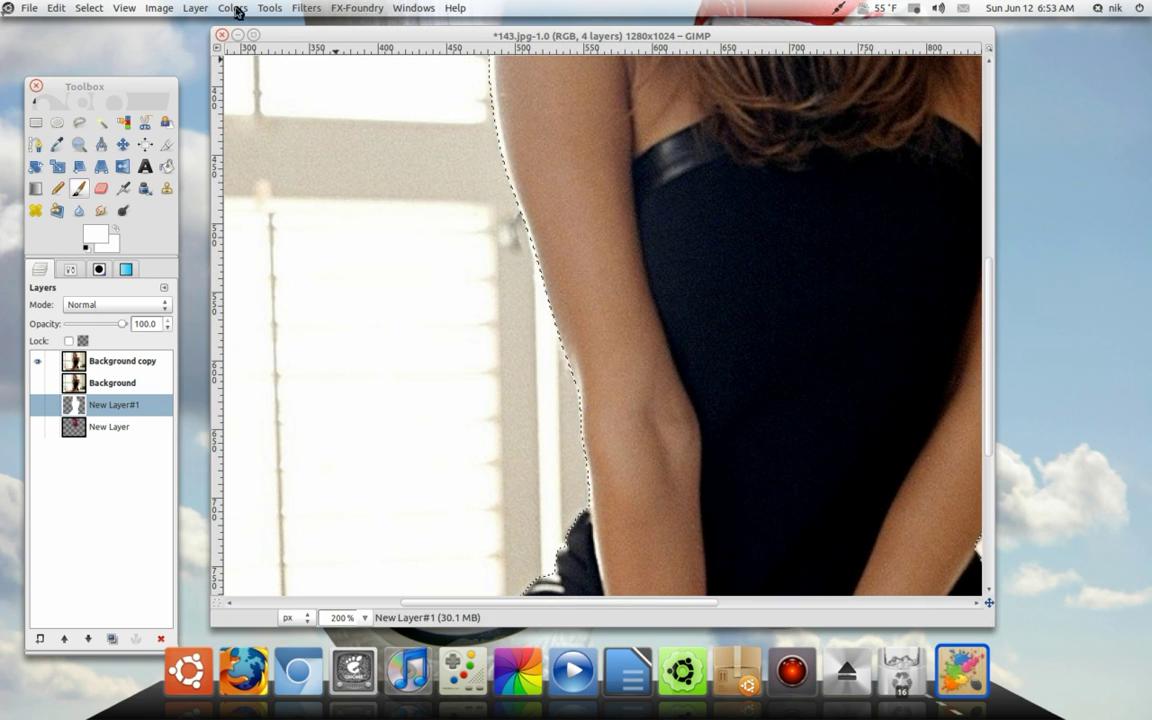
scroll(442, 314, "right", 3)
scroll(442, 314, "down", 1)
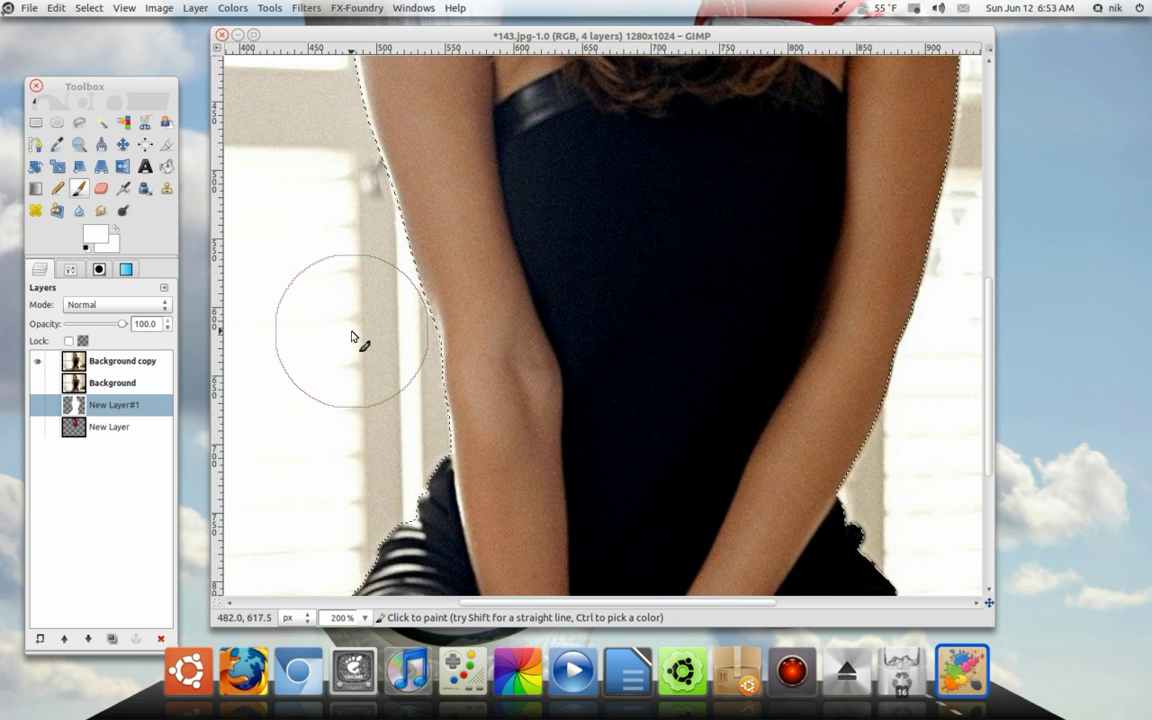
scroll(560, 360, "up", 1)
scroll(560, 360, "right", 1)
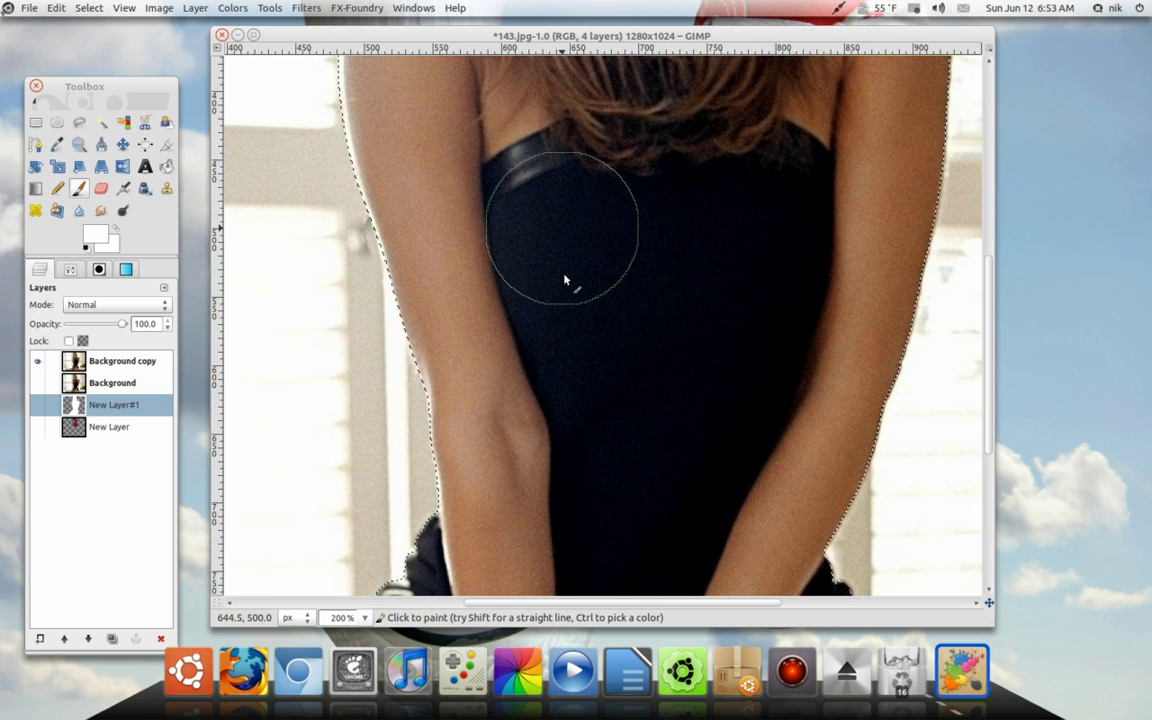
scroll(557, 358, "up", 2)
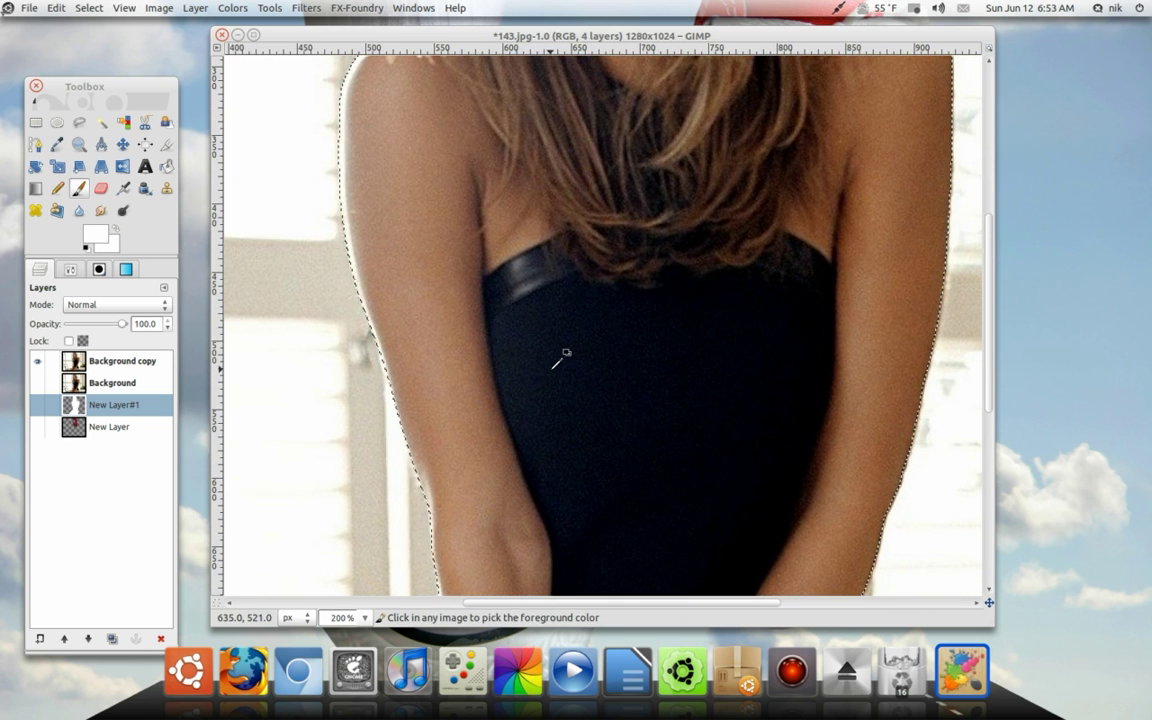
scroll(560, 352, "down", 3, "ctrl")
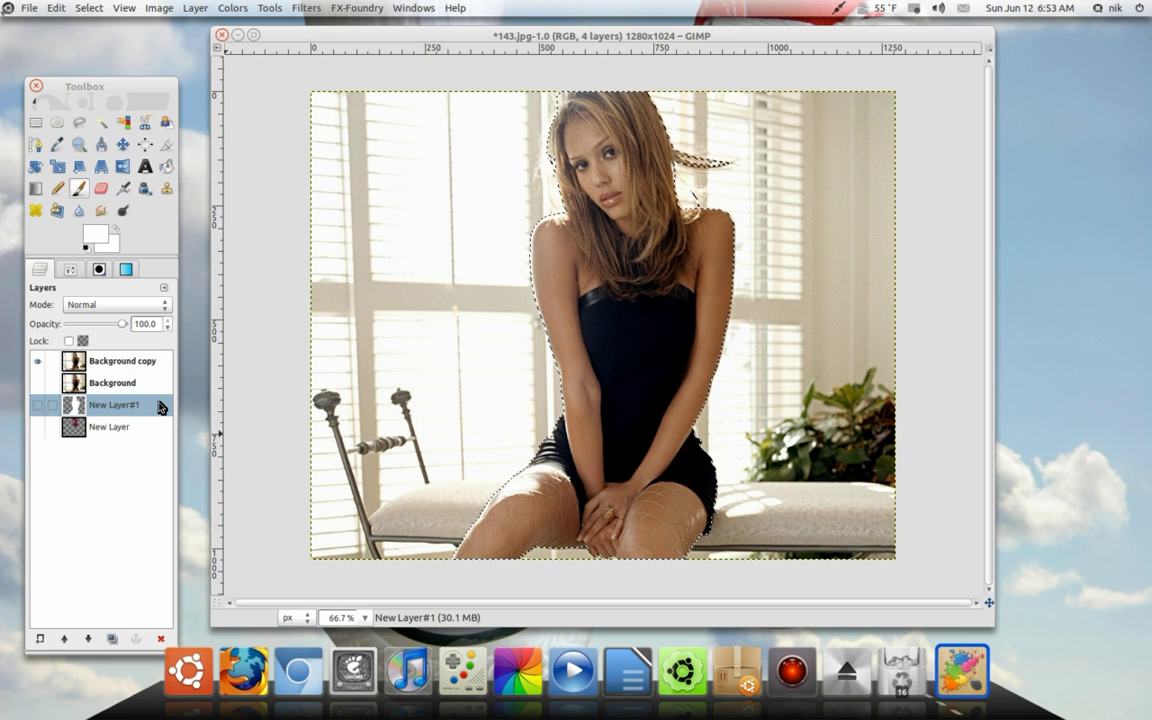
Clear the body selection and load the hair selection from the red-filled layer's alpha channel to view its outline.
left_click(73, 9)
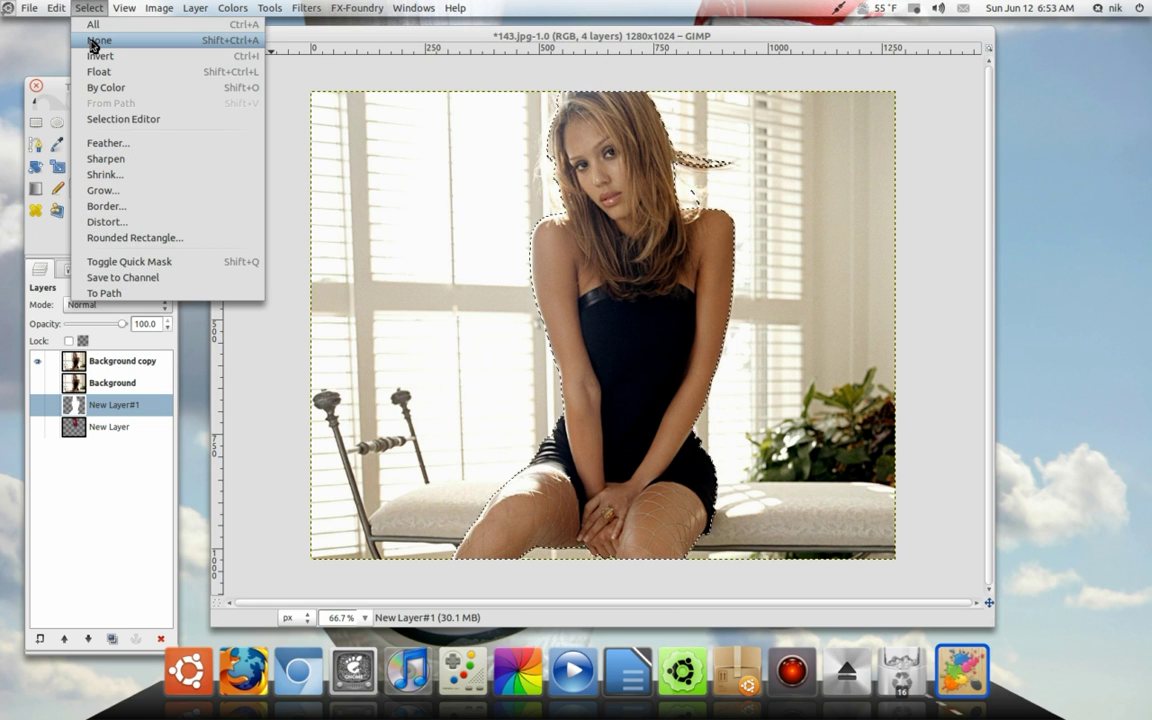
left_click(93, 39)
left_click(125, 429)
right_click(124, 429)
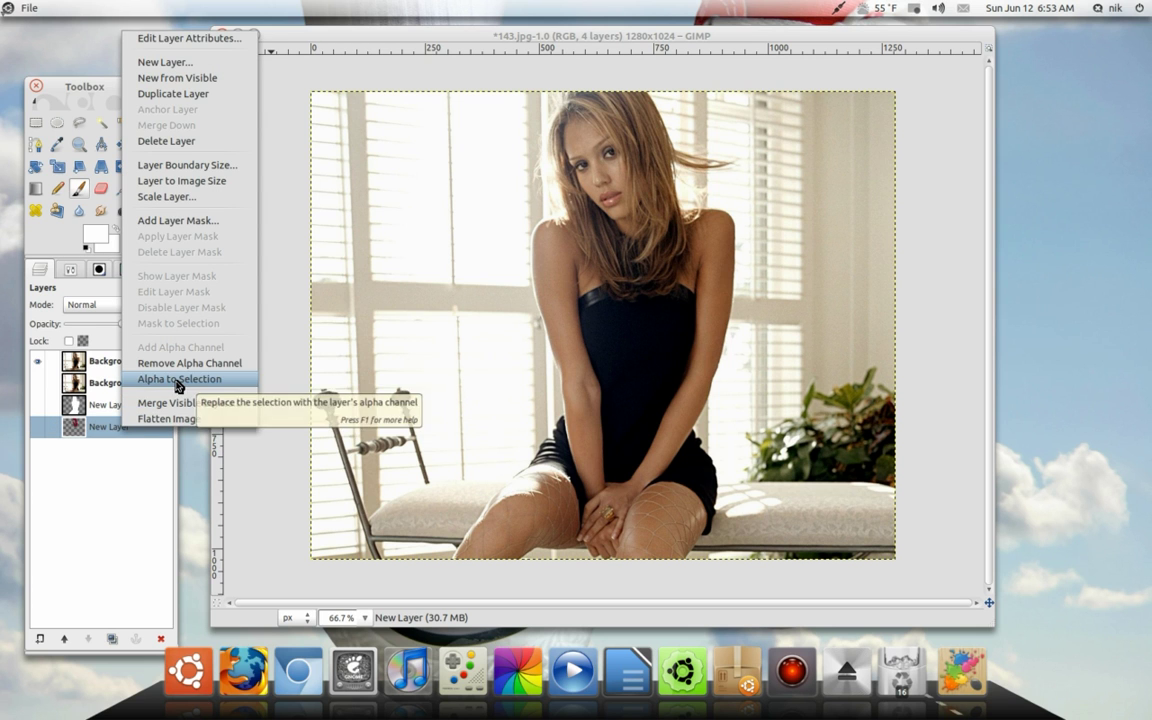
left_click(178, 379)
key("2")
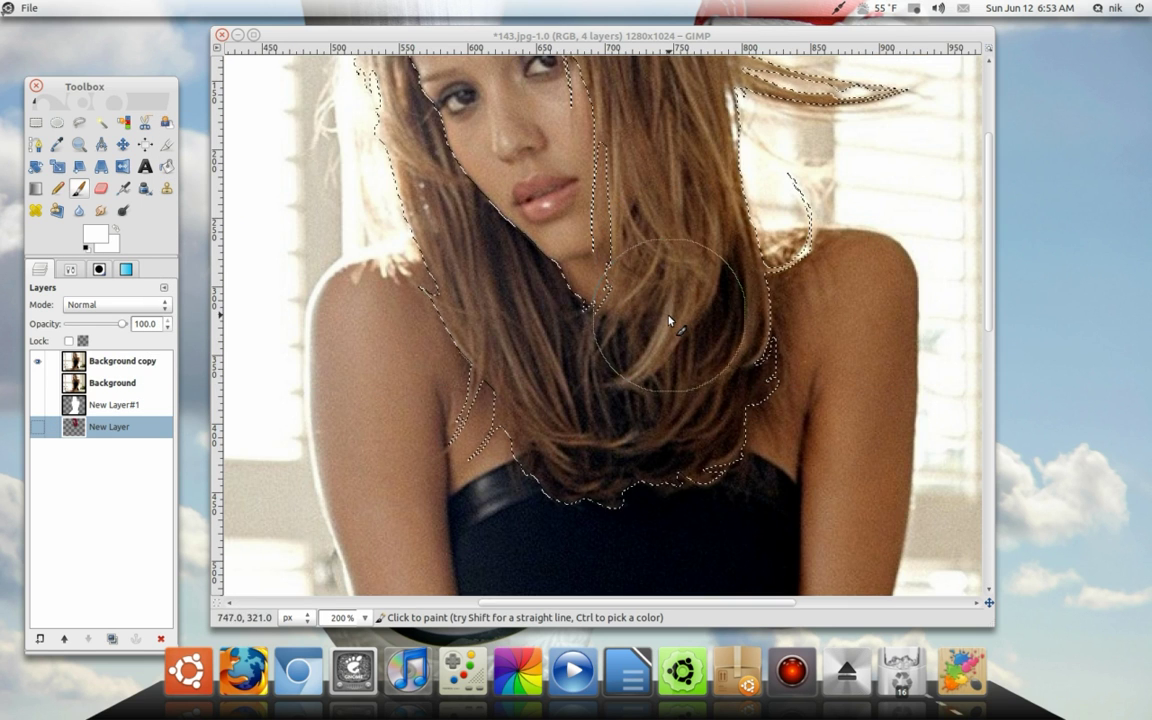
scroll(658, 321, "down", 3)
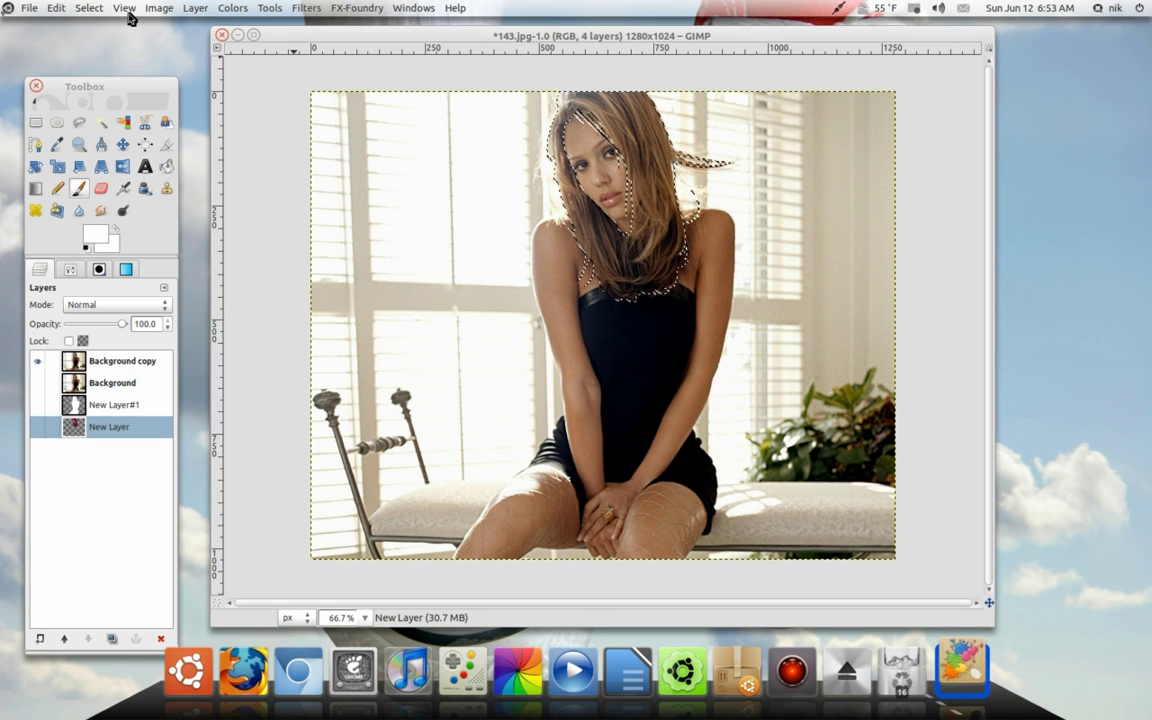
Clear the hair selection and make Background copy the active layer, viewed at 100% zoom.
left_click(88, 8)
left_click(98, 46)
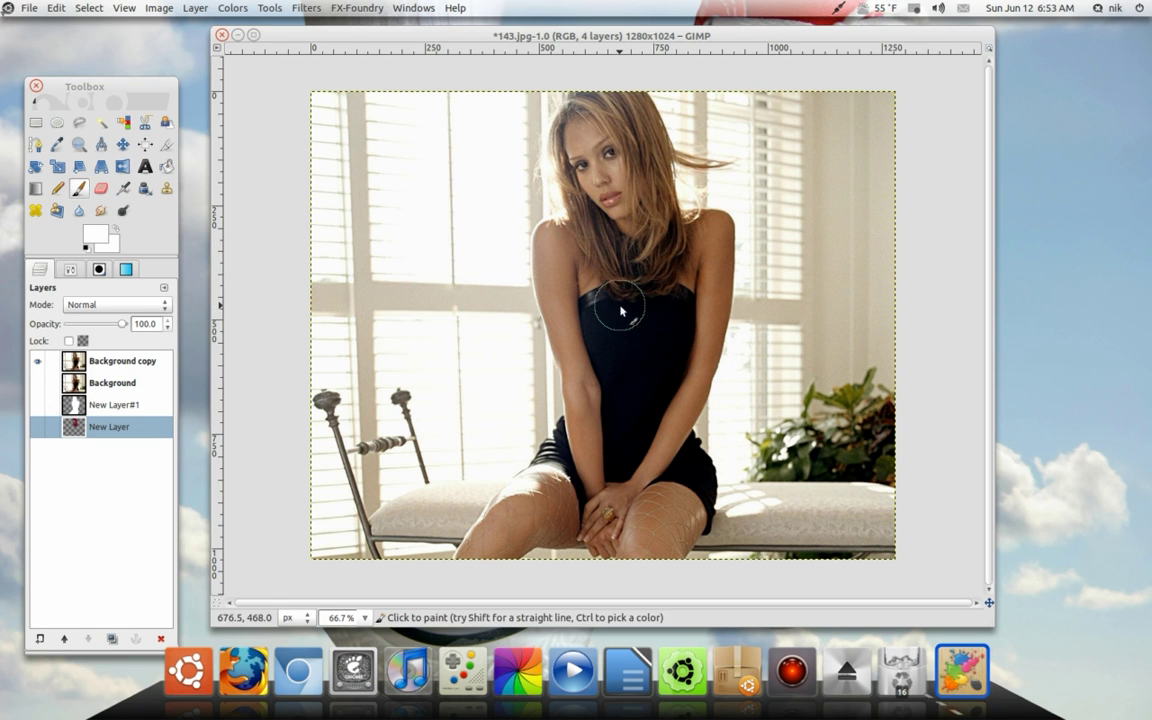
key("1")
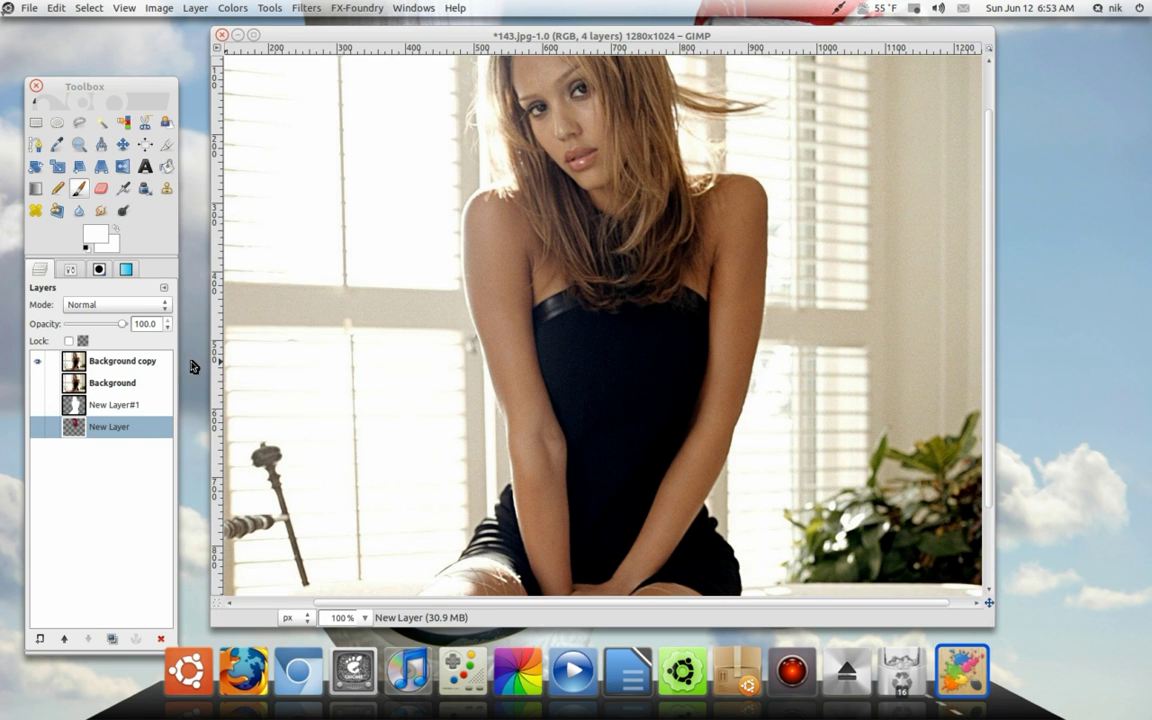
left_click(147, 361)
scroll(596, 384, "up", 2)
scroll(615, 365, "left", 1)
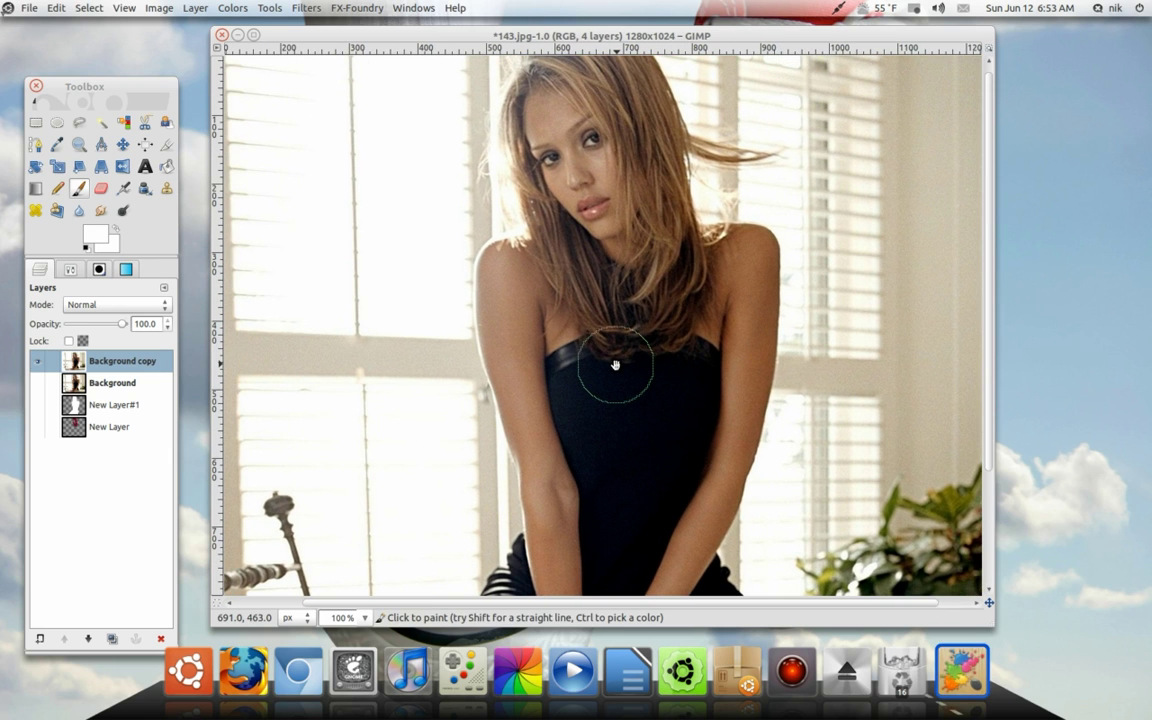
scroll(614, 365, "down", 5)
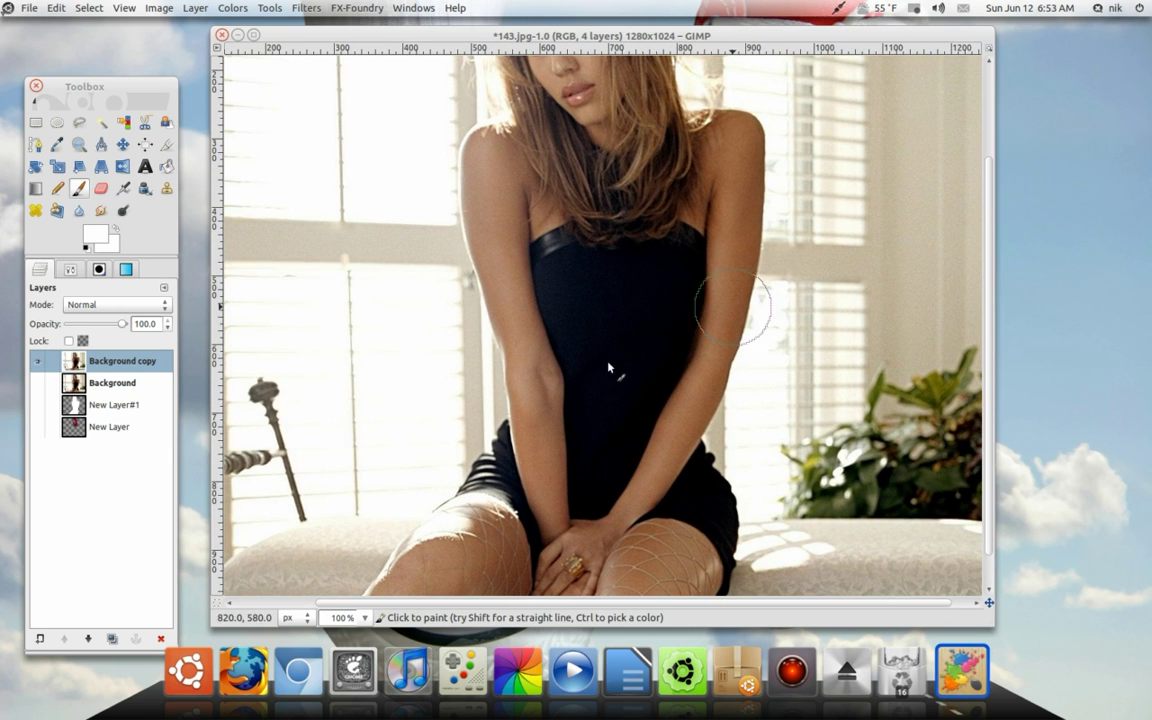
Load the body selection from New Layer#1's alpha channel and invert it to select everything around the woman.
left_click(122, 407)
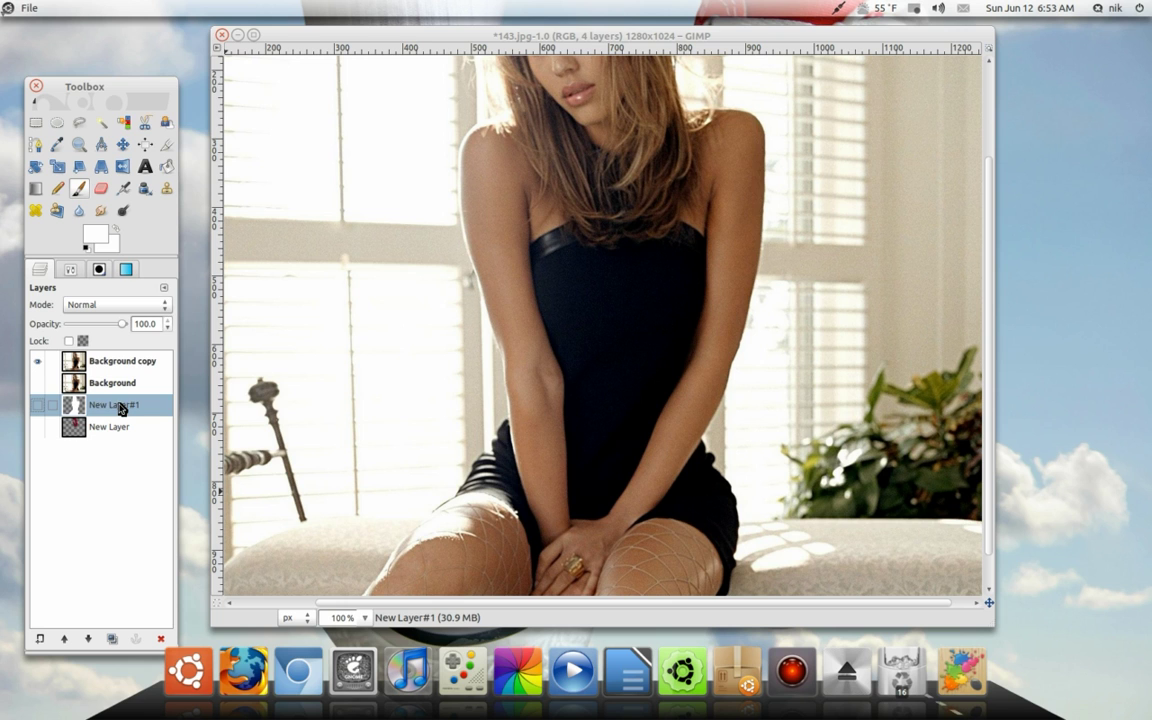
right_click(119, 410)
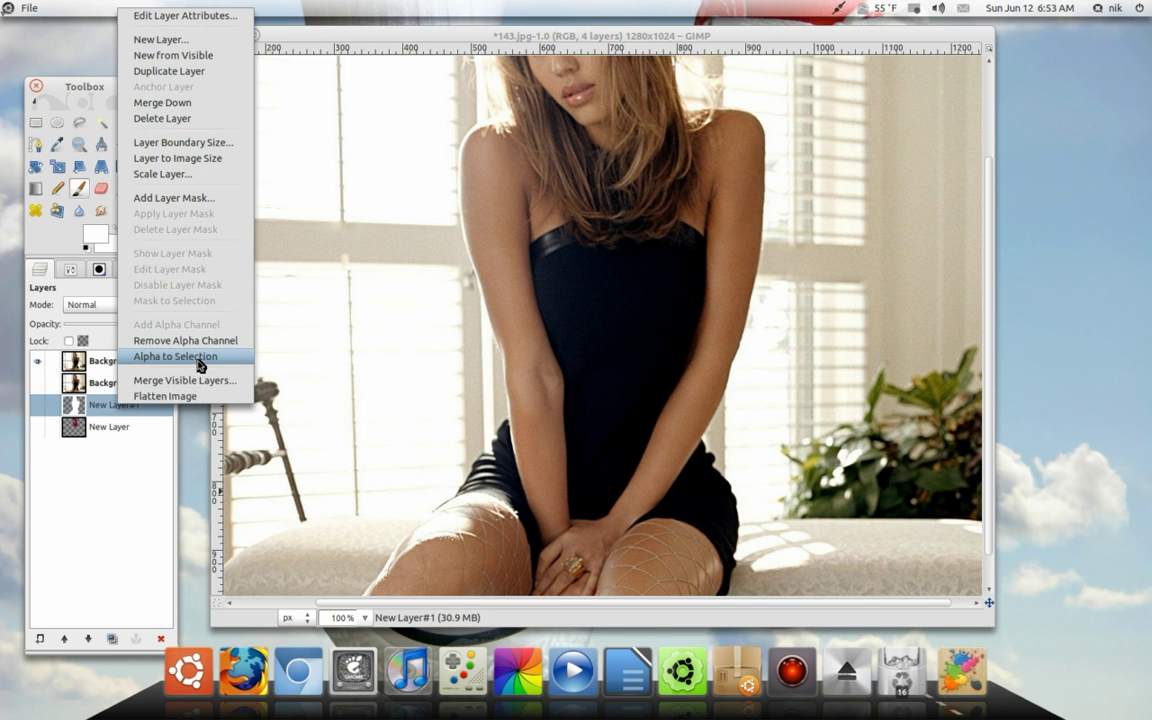
left_click(200, 365)
scroll(700, 358, "up", 1)
scroll(700, 360, "down", 3)
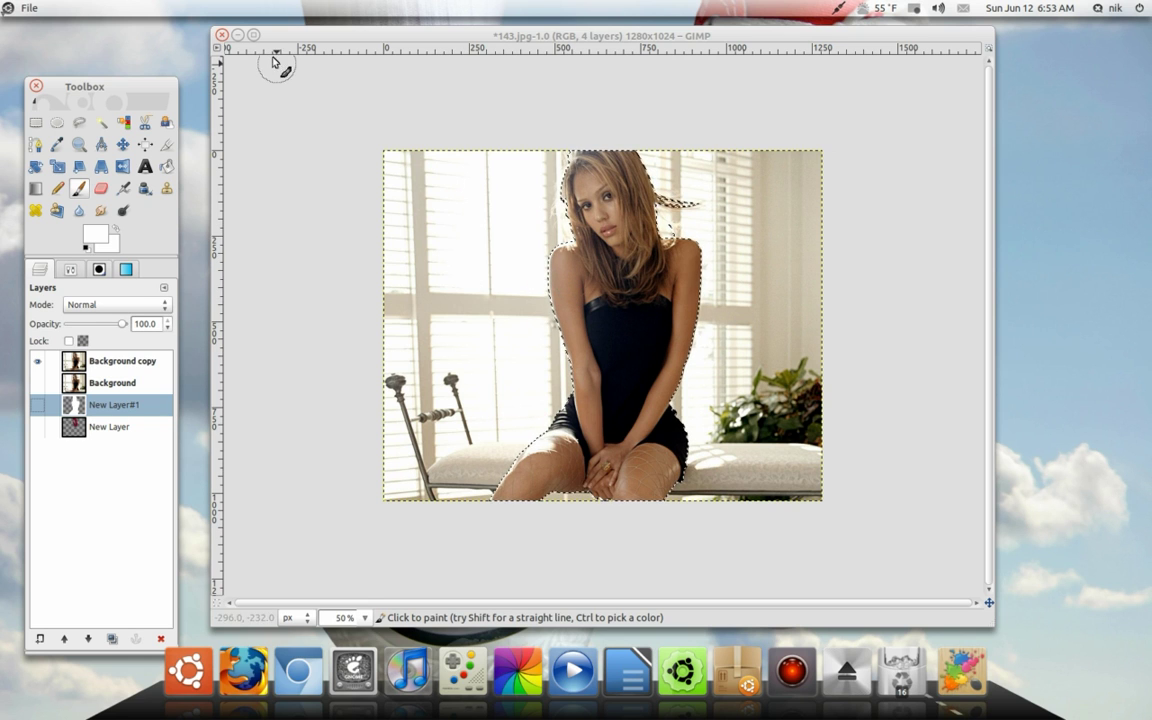
left_click(89, 8)
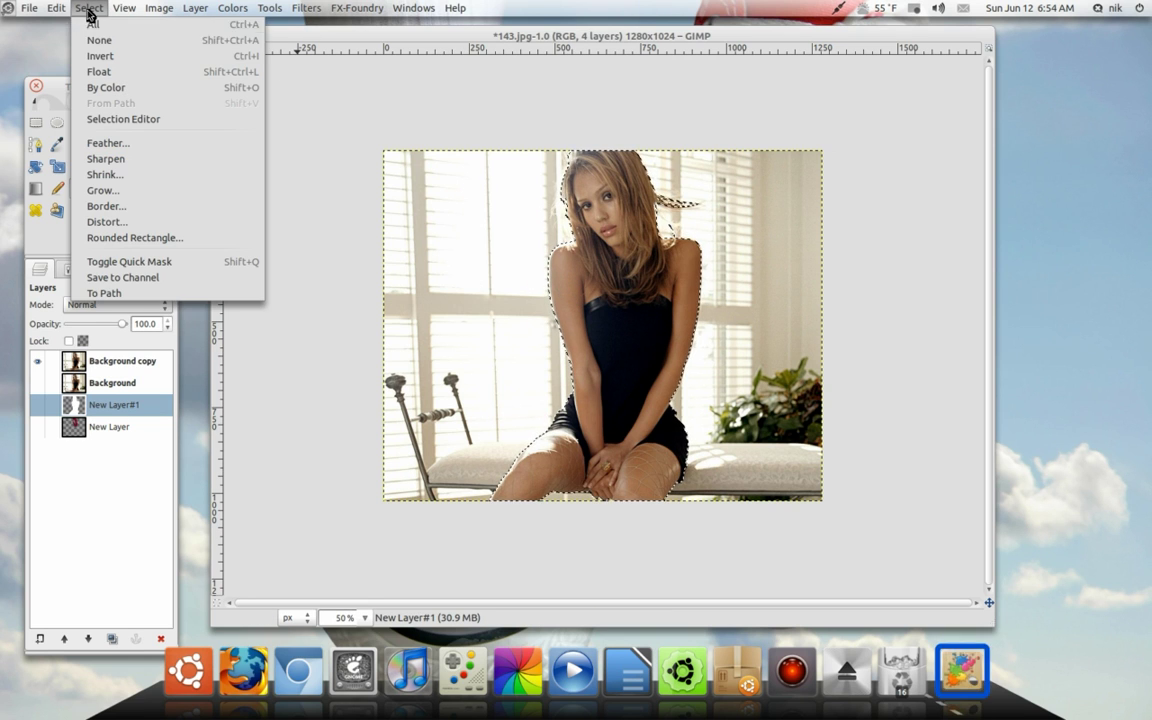
left_click(96, 59)
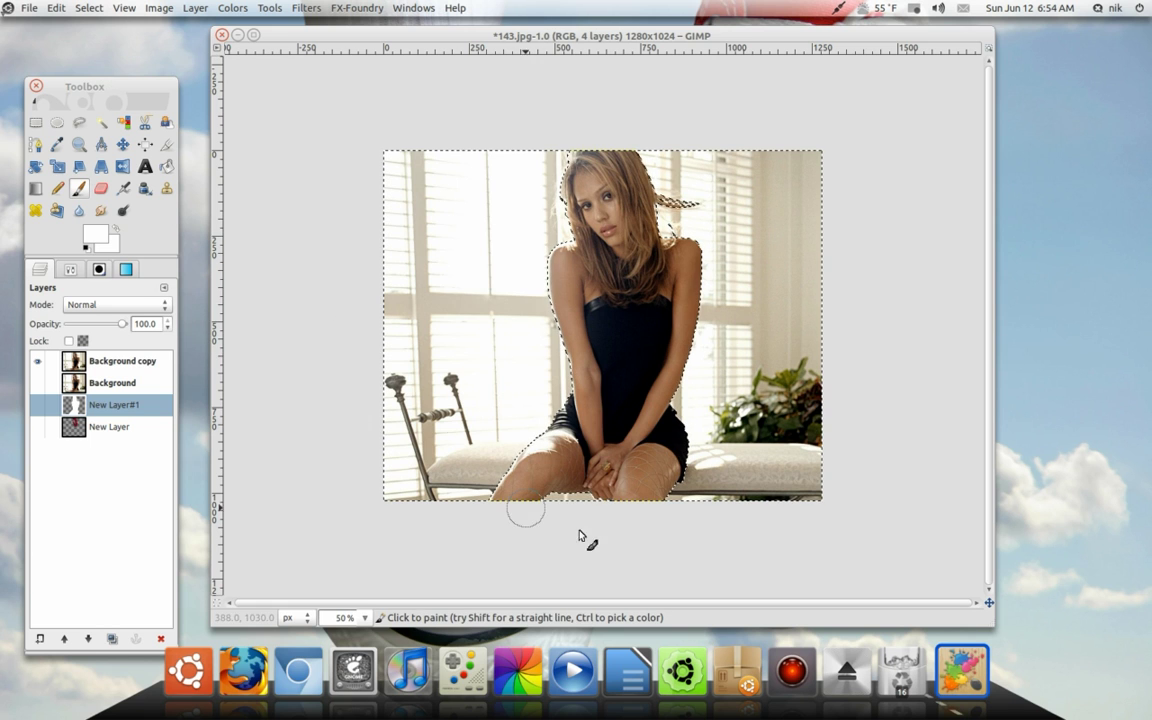
Posterize the selected surroundings on the Background copy layer with 3 levels.
left_click(234, 8)
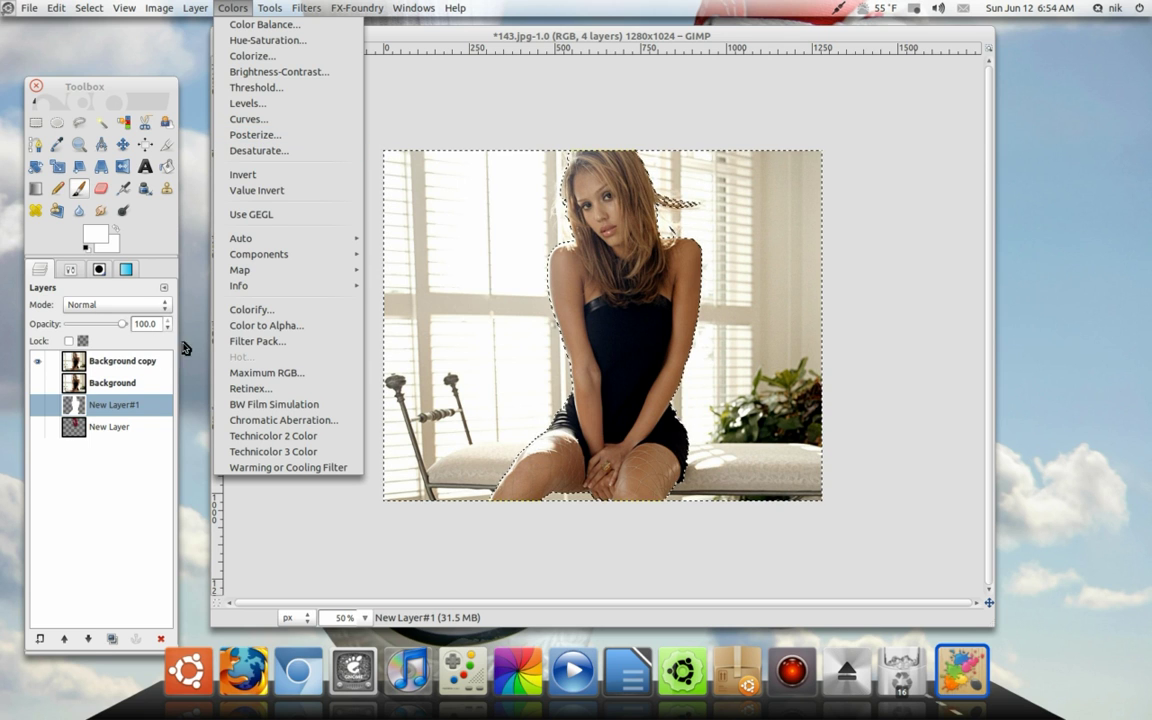
left_click(113, 364)
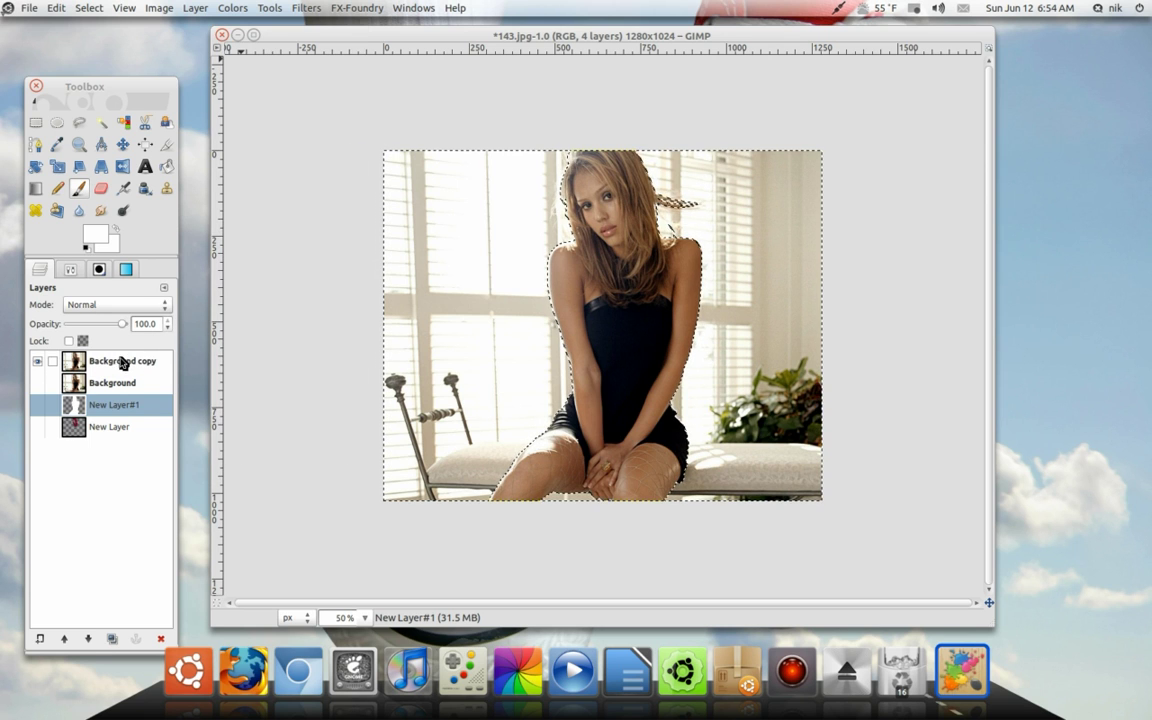
left_click(108, 363)
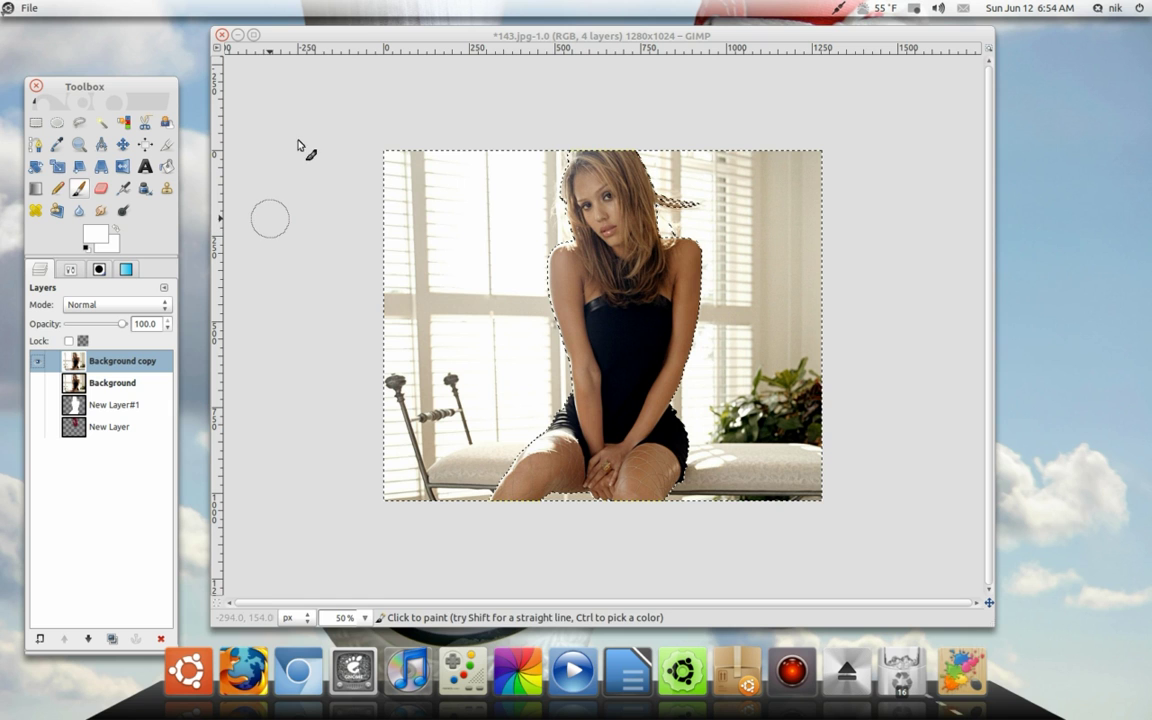
left_click(232, 8)
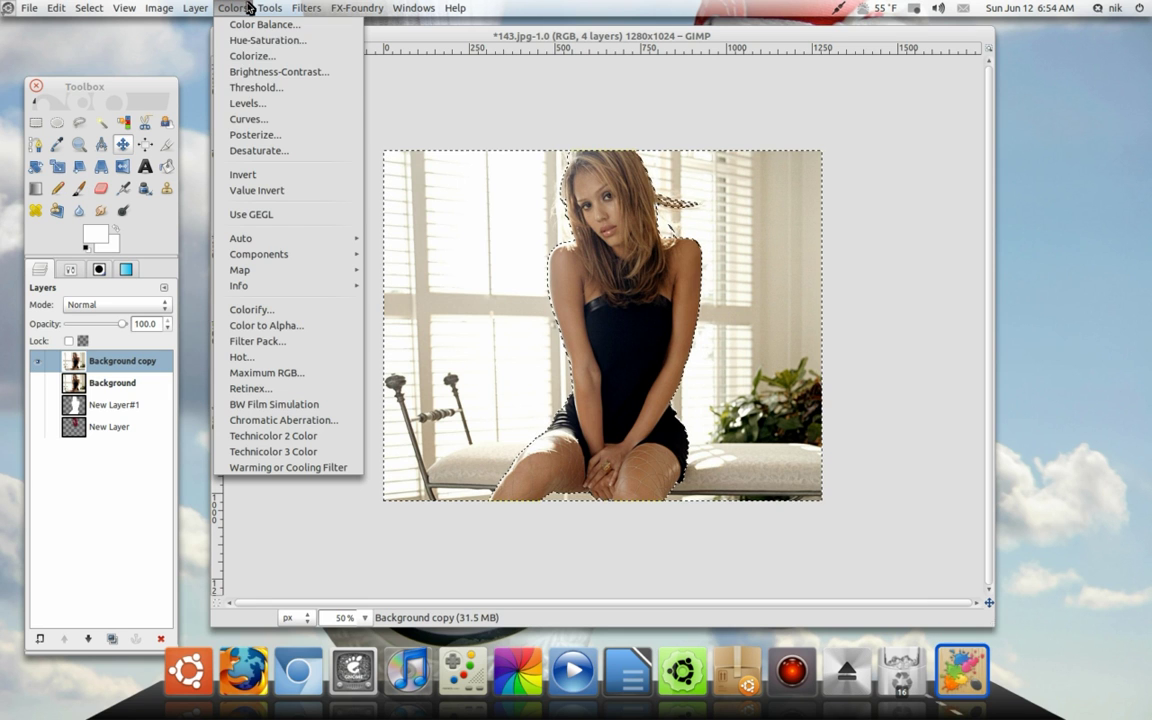
left_click(251, 136)
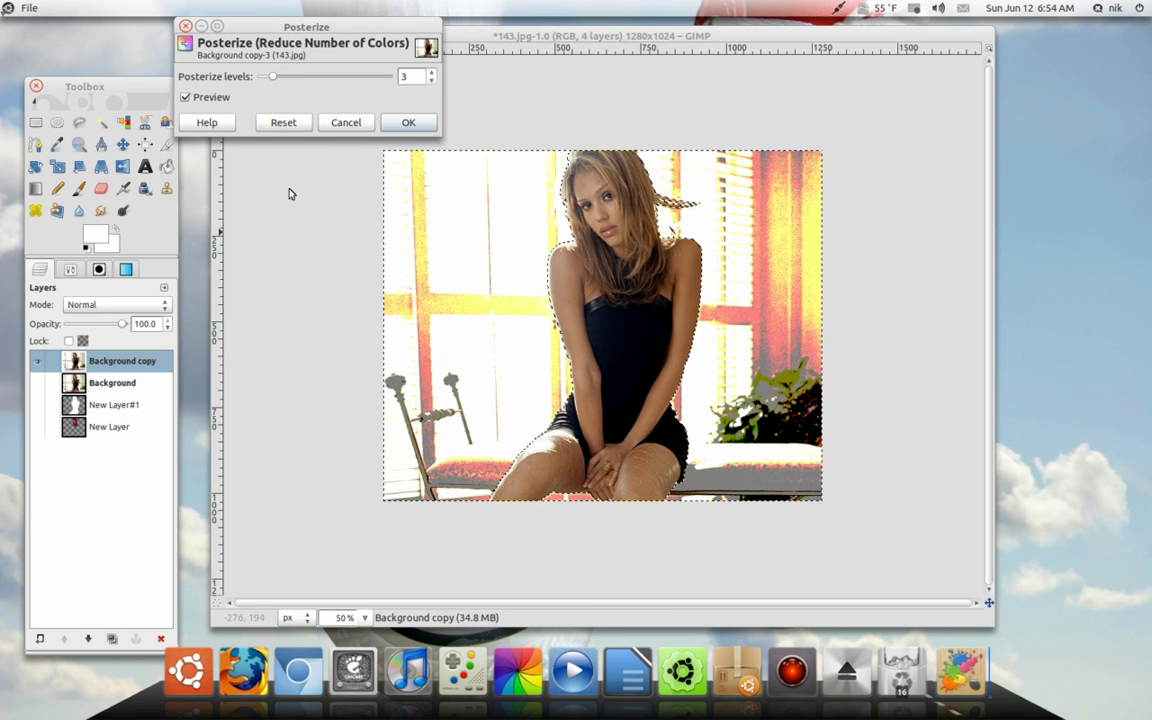
left_click(410, 123)
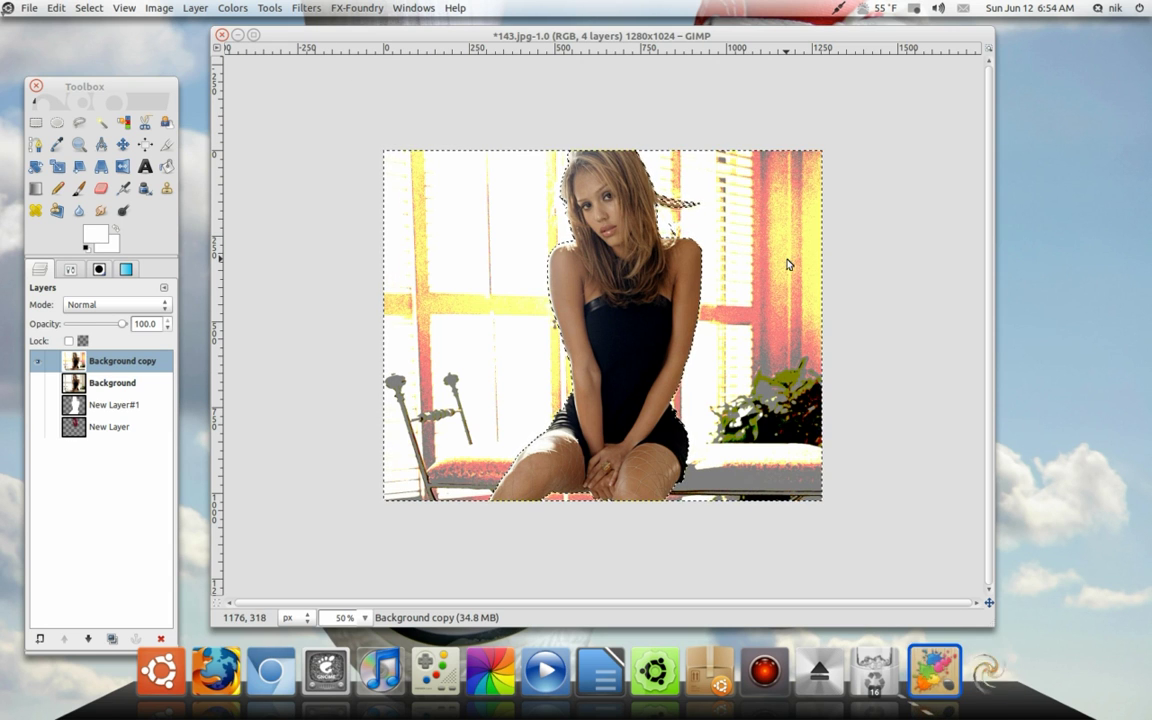
scroll(785, 257, "up", 3)
left_click_drag(785, 257, 744, 250)
scroll(748, 256, "down", 1)
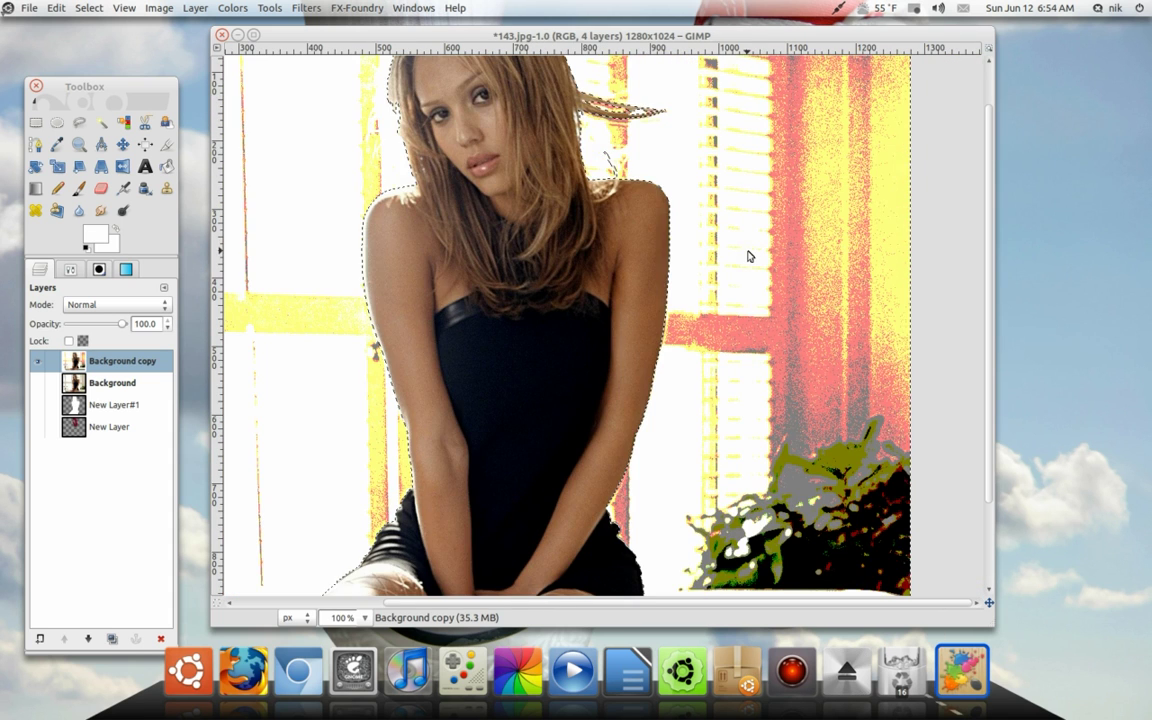
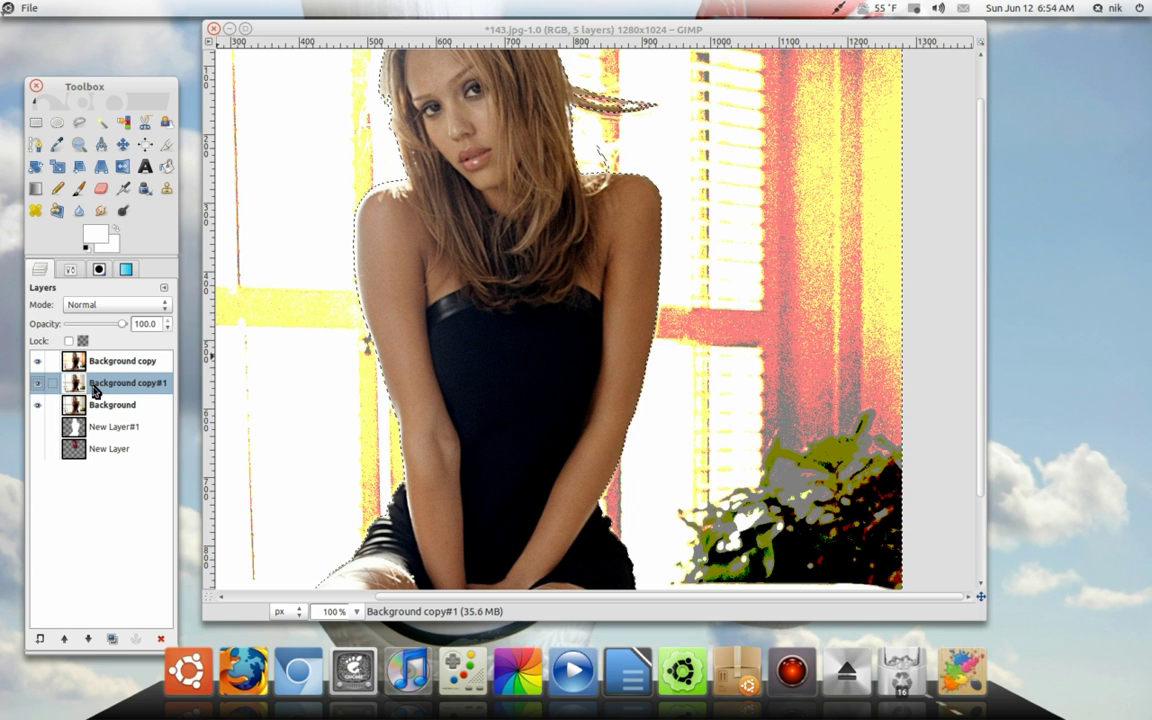
Hide the posterized Background copy layer, leaving Background copy#1 active.
left_click_drag(551, 38, 572, 38)
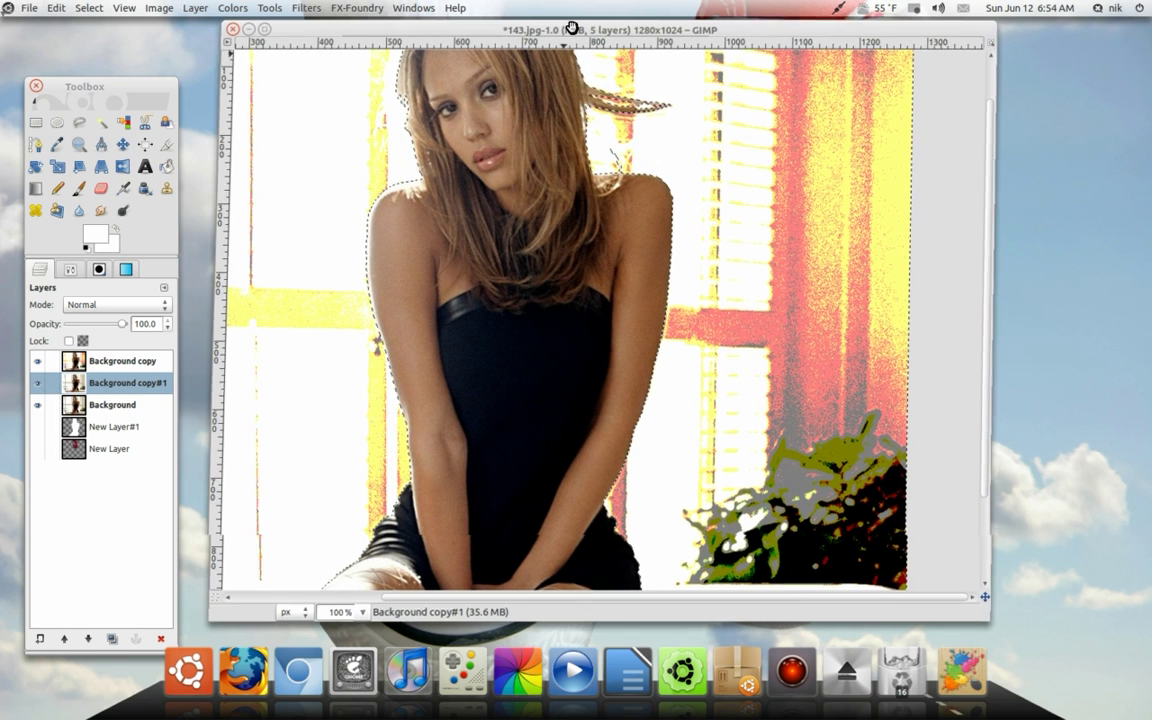
left_click(37, 362)
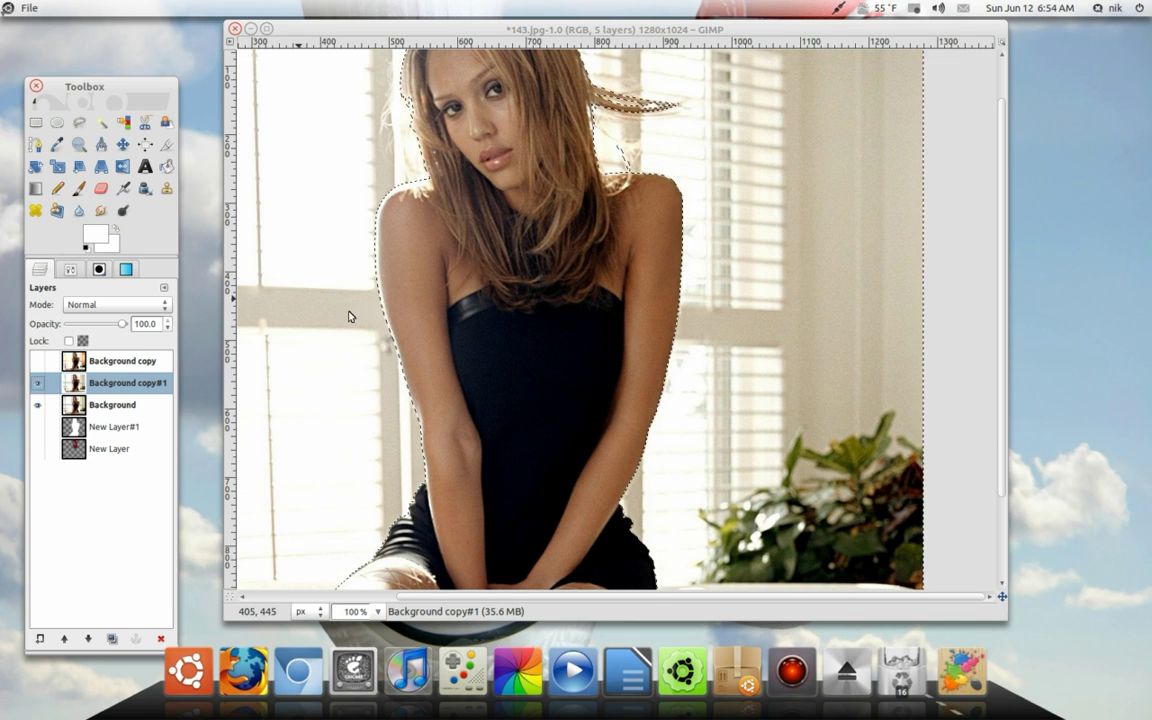
scroll(499, 367, "down", 2)
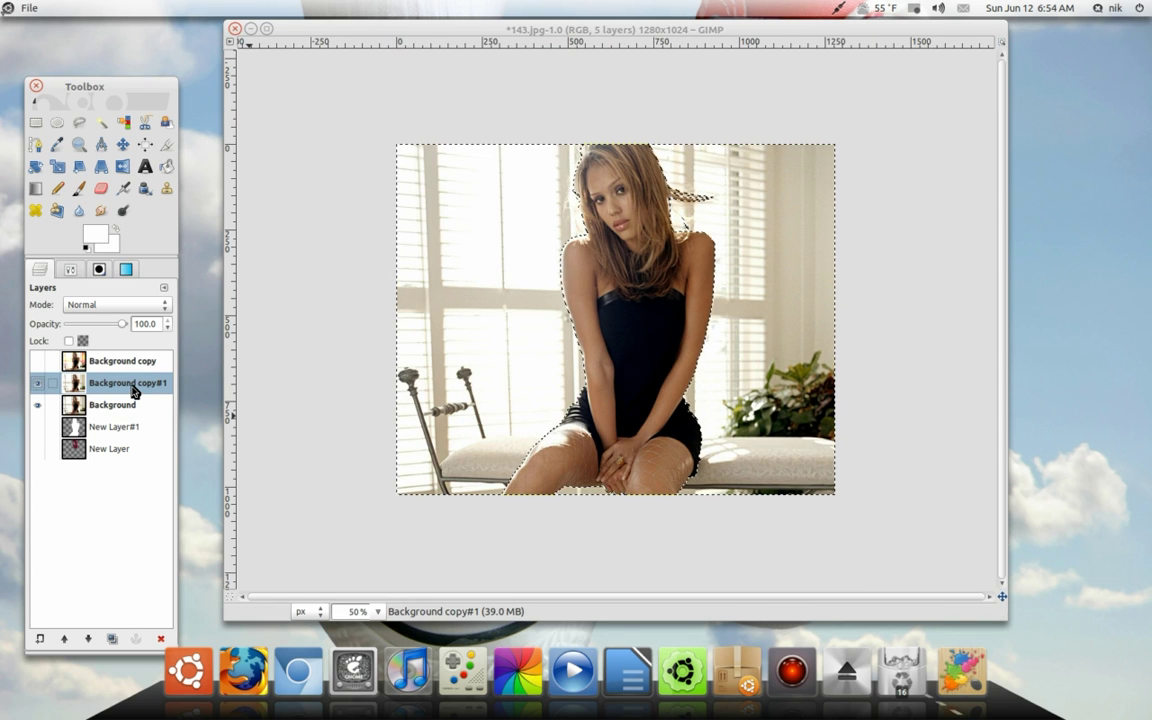
Apply a Gradient Map with the blue Ble 3D#5 gradient to the surroundings on Background copy#1.
left_click(126, 270)
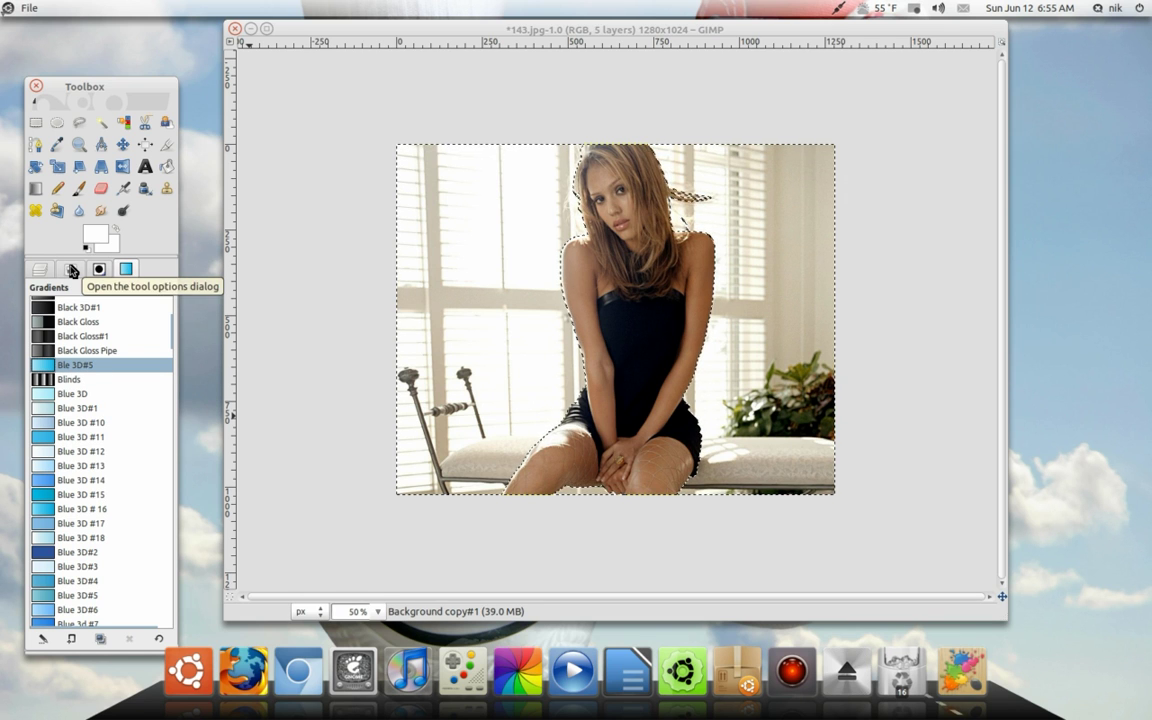
left_click(41, 272)
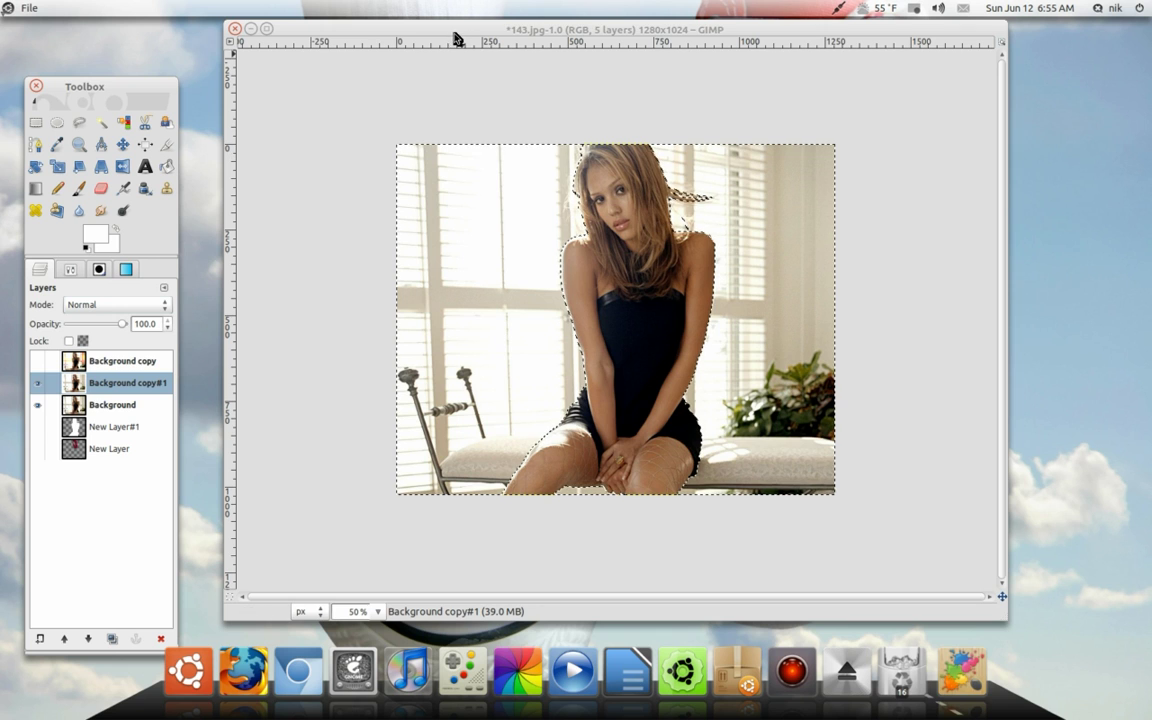
left_click(232, 8)
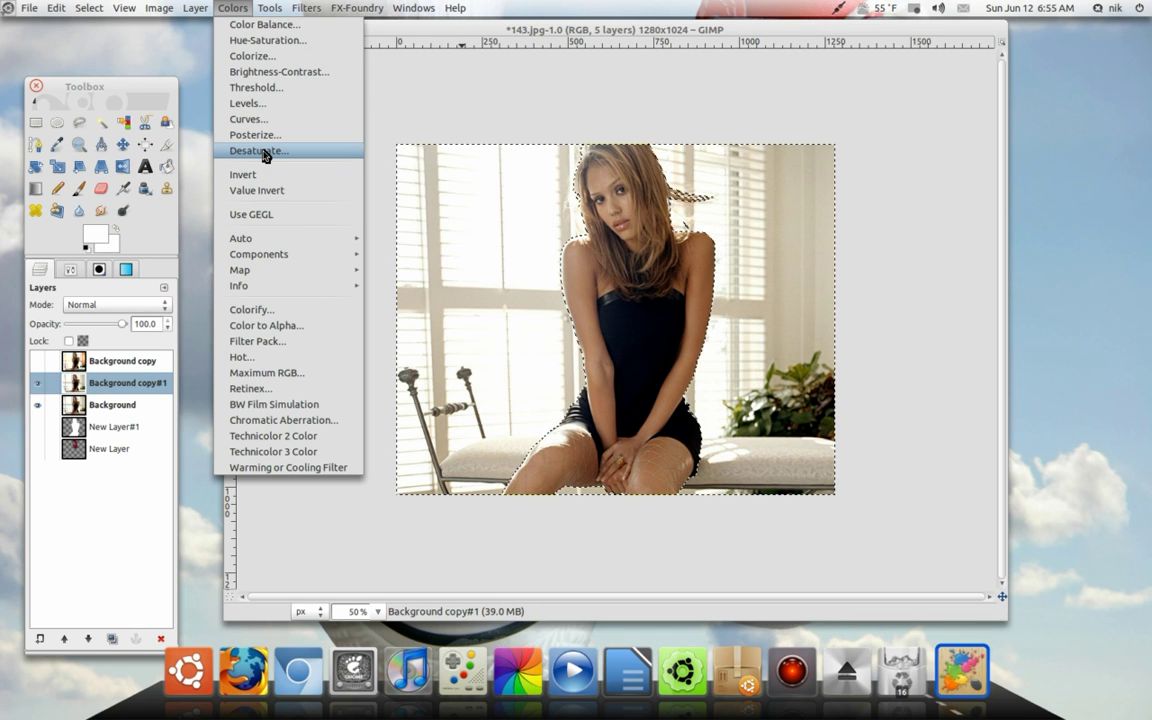
mouse_move(278, 270)
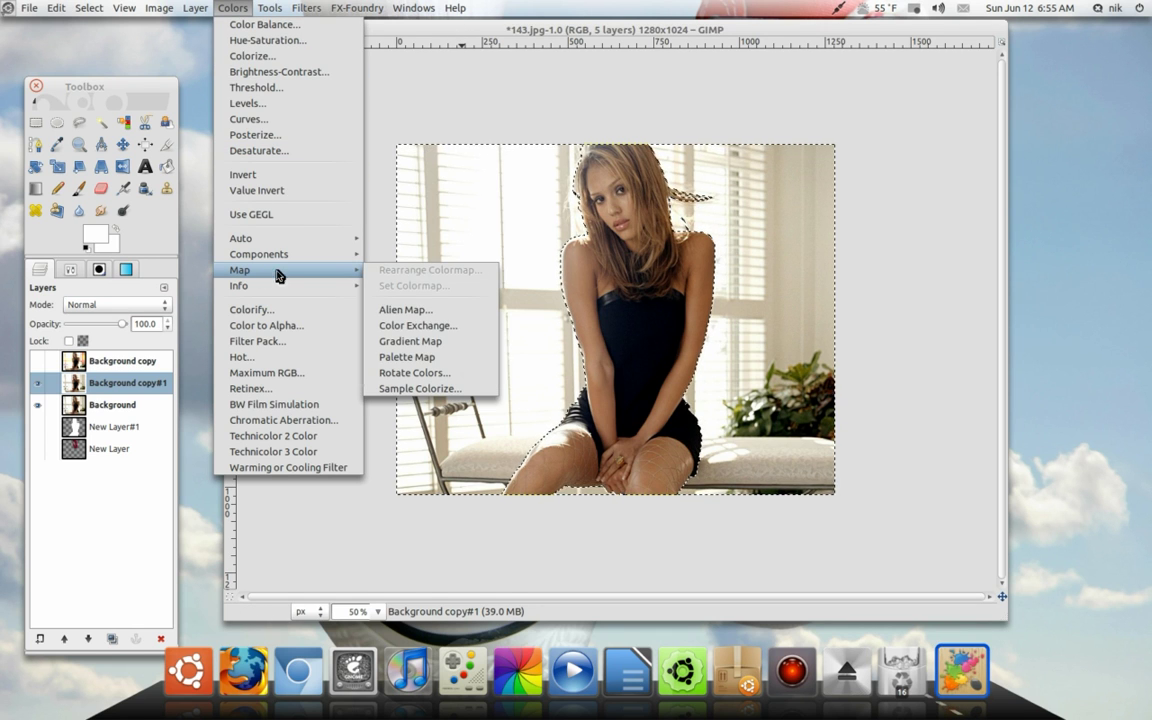
left_click(437, 349)
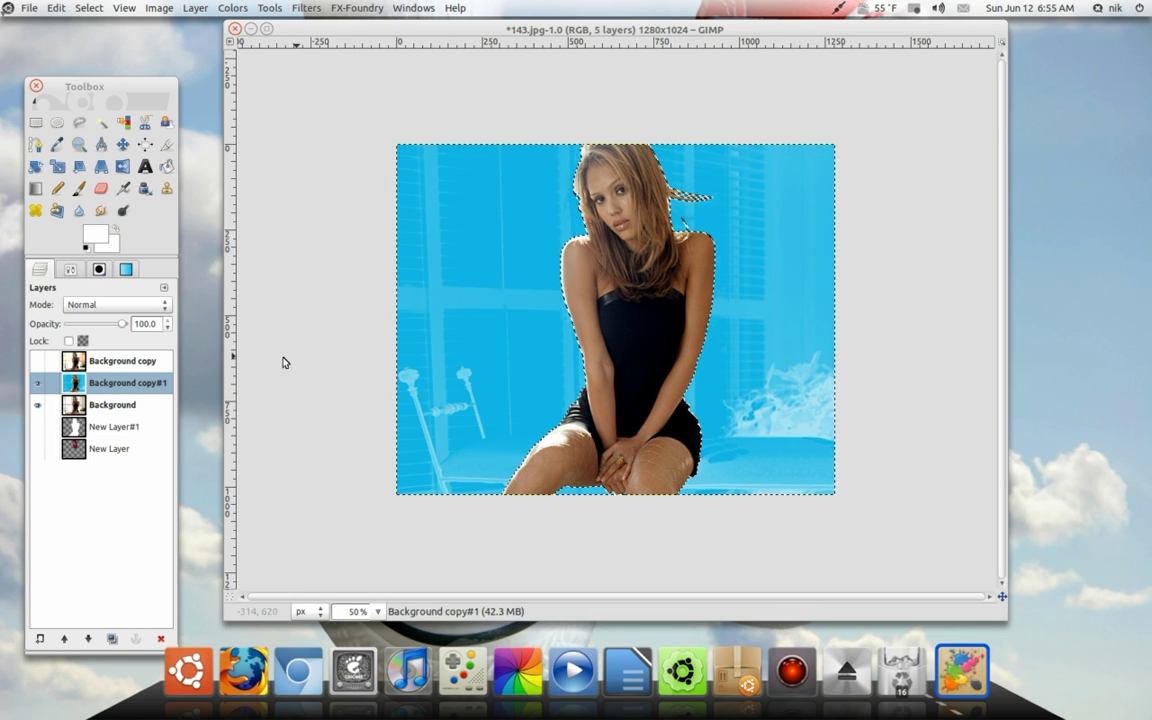
Show the posterized Background copy layer again and set its blend mode to Soft light.
left_click(128, 362)
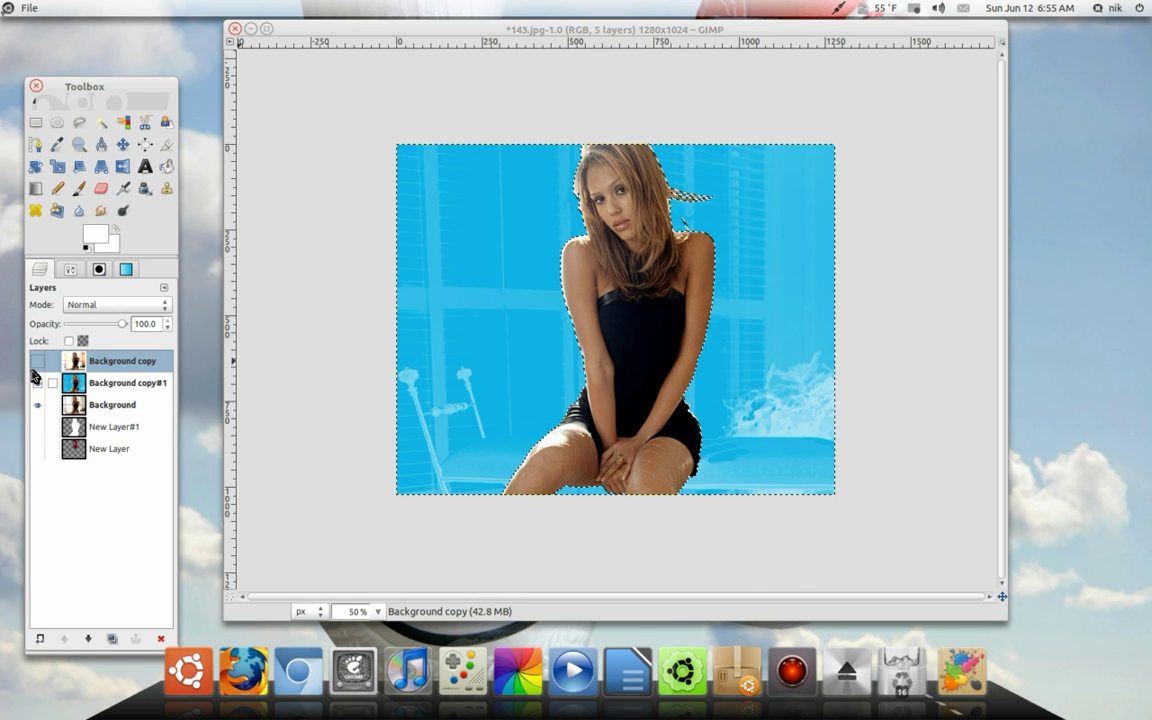
left_click(37, 362)
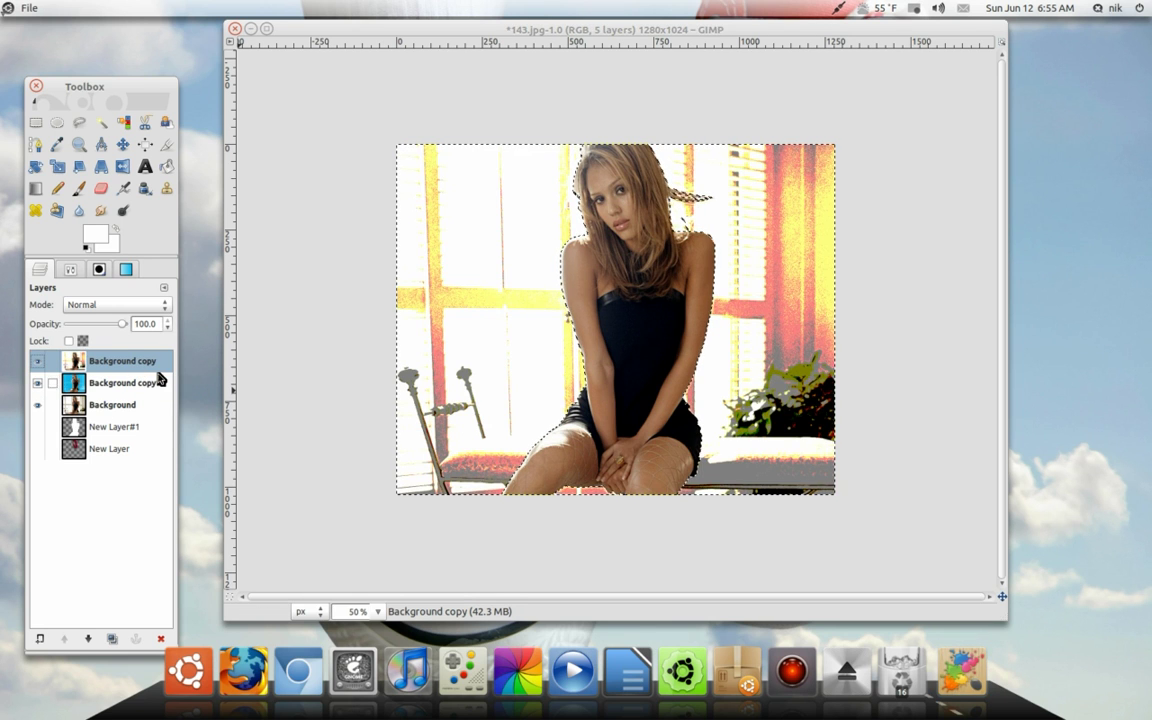
left_click(115, 307)
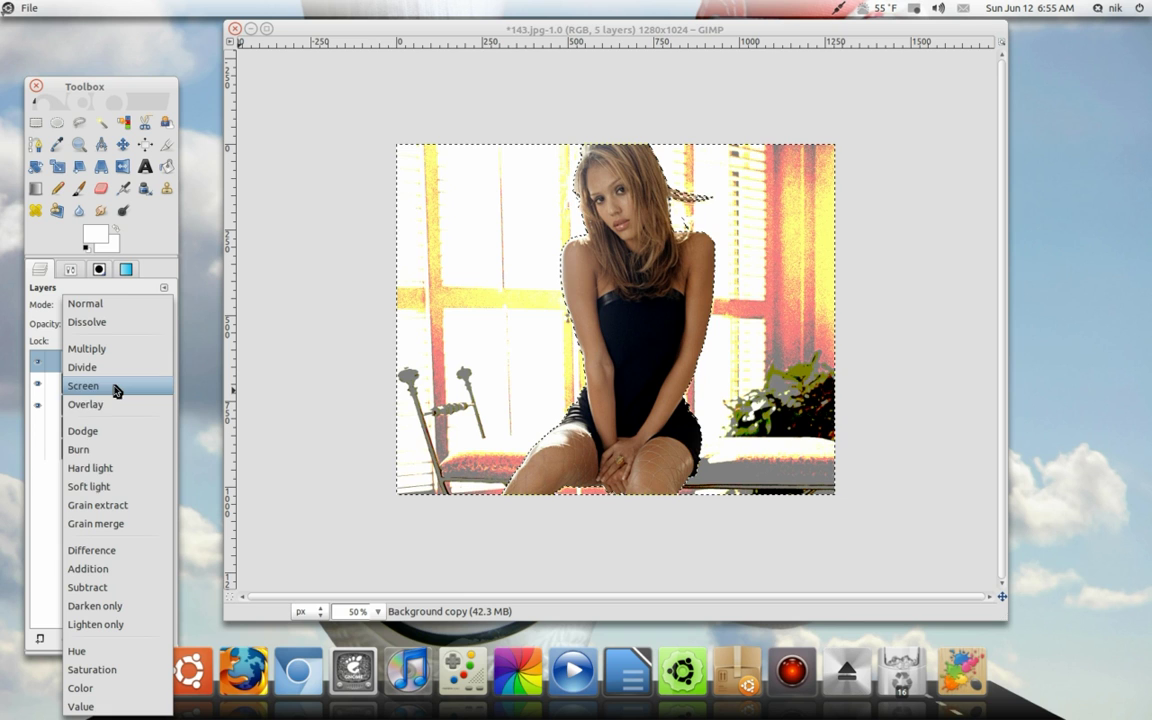
left_click(118, 487)
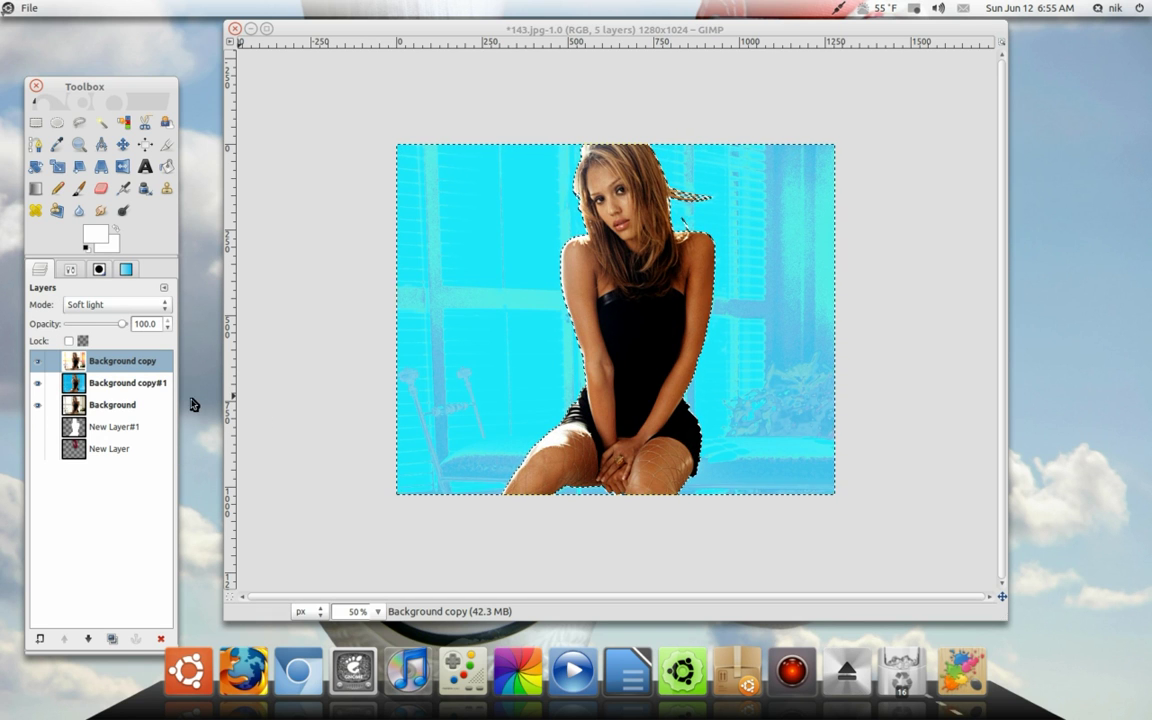
Set the blue gradient-mapped Background copy#1 layer's blend mode to Soft light.
left_click(130, 384)
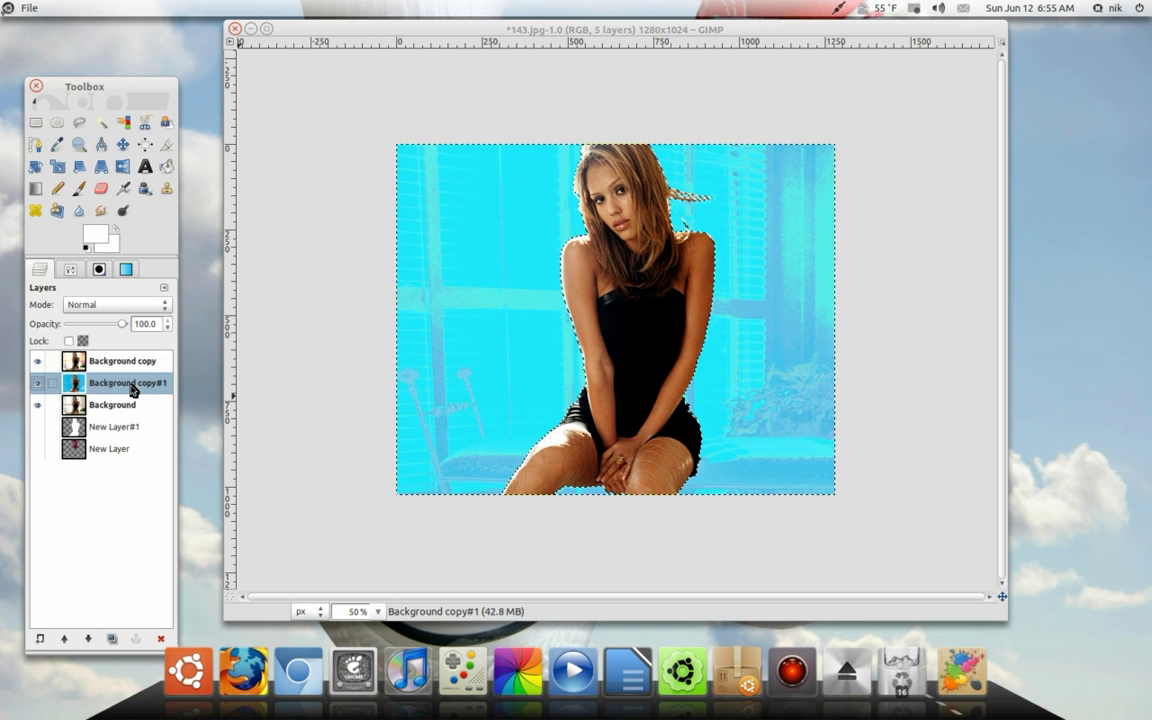
left_click(118, 310)
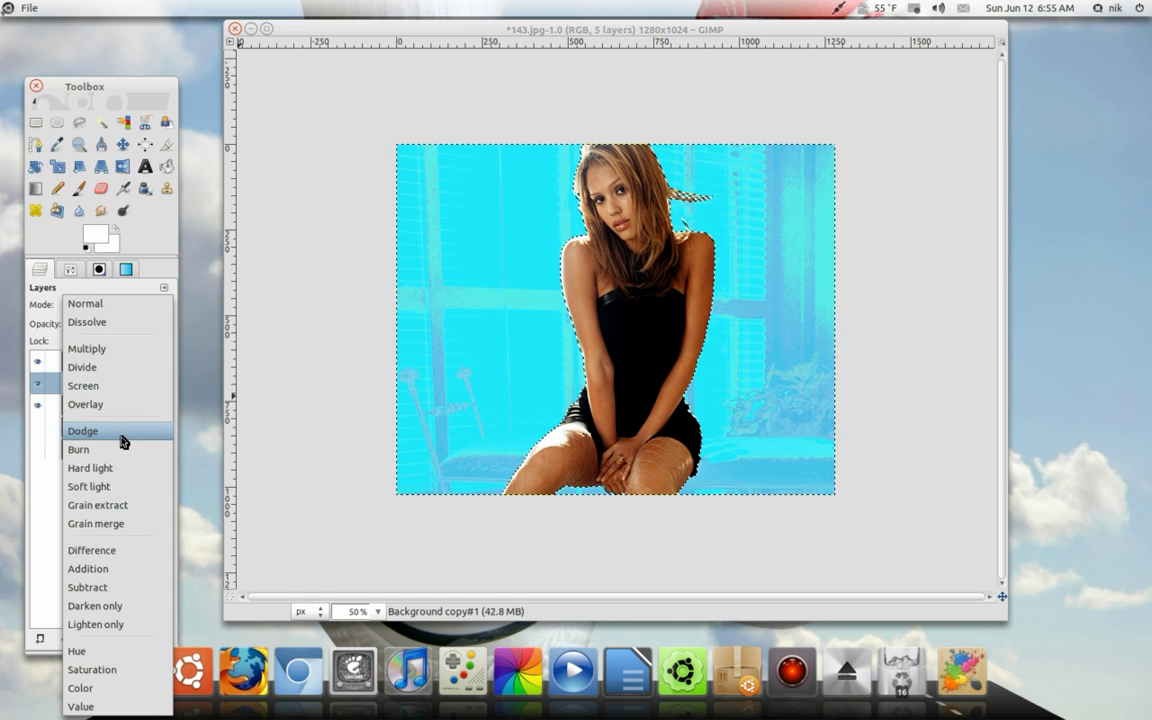
left_click(123, 486)
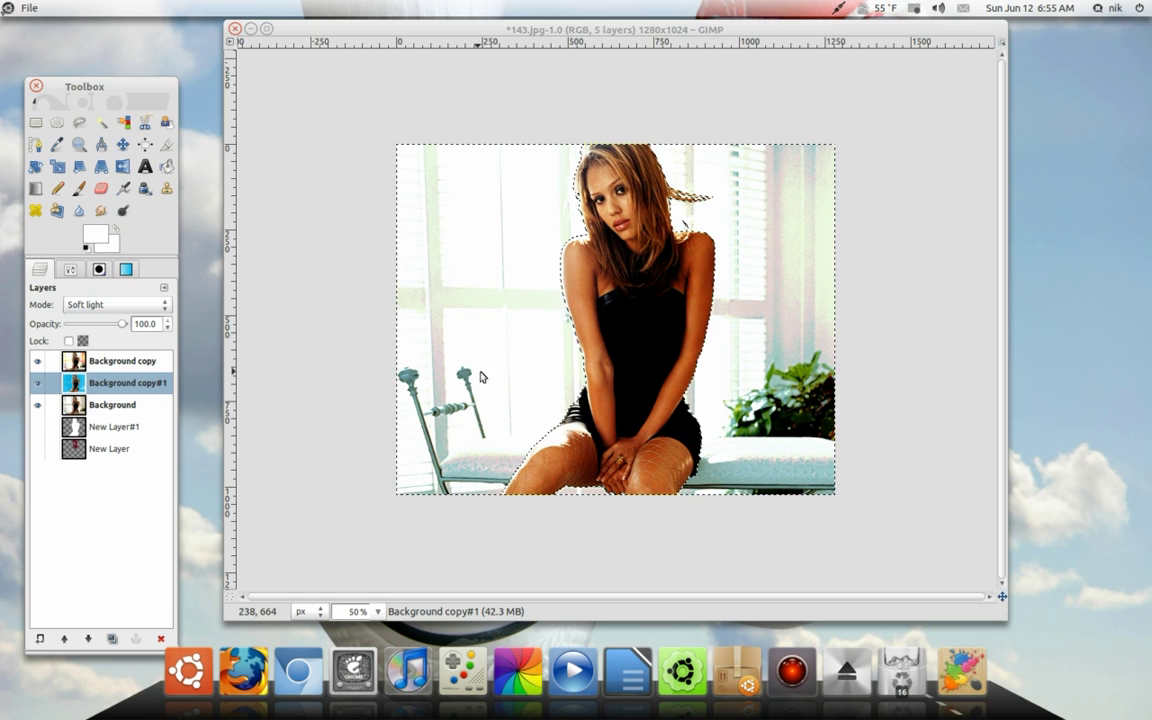
Examine the blended image up close around the woman, windows, bench and plant, and as a whole.
scroll(586, 350, "up", 2)
left_click_drag(650, 350, 490, 292)
left_click_drag(766, 284, 733, 411)
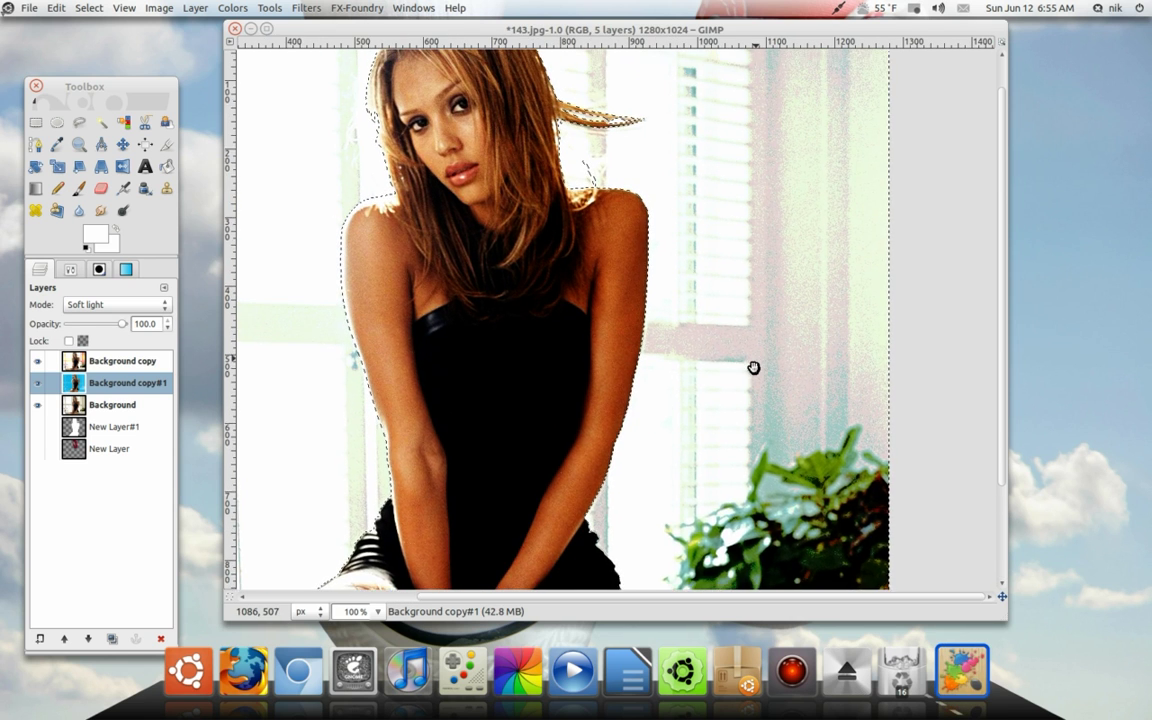
left_click_drag(753, 368, 743, 427)
left_click_drag(727, 338, 795, 291)
left_click_drag(343, 475, 521, 382)
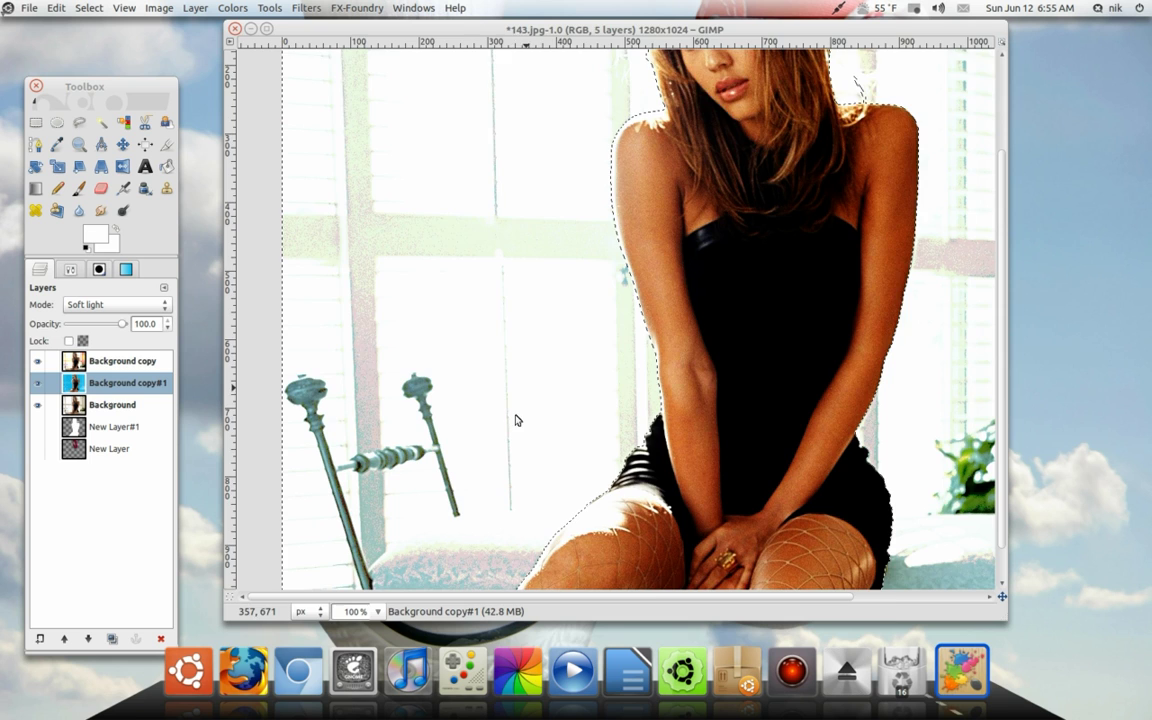
left_click_drag(482, 450, 426, 376)
left_click_drag(837, 415, 565, 362)
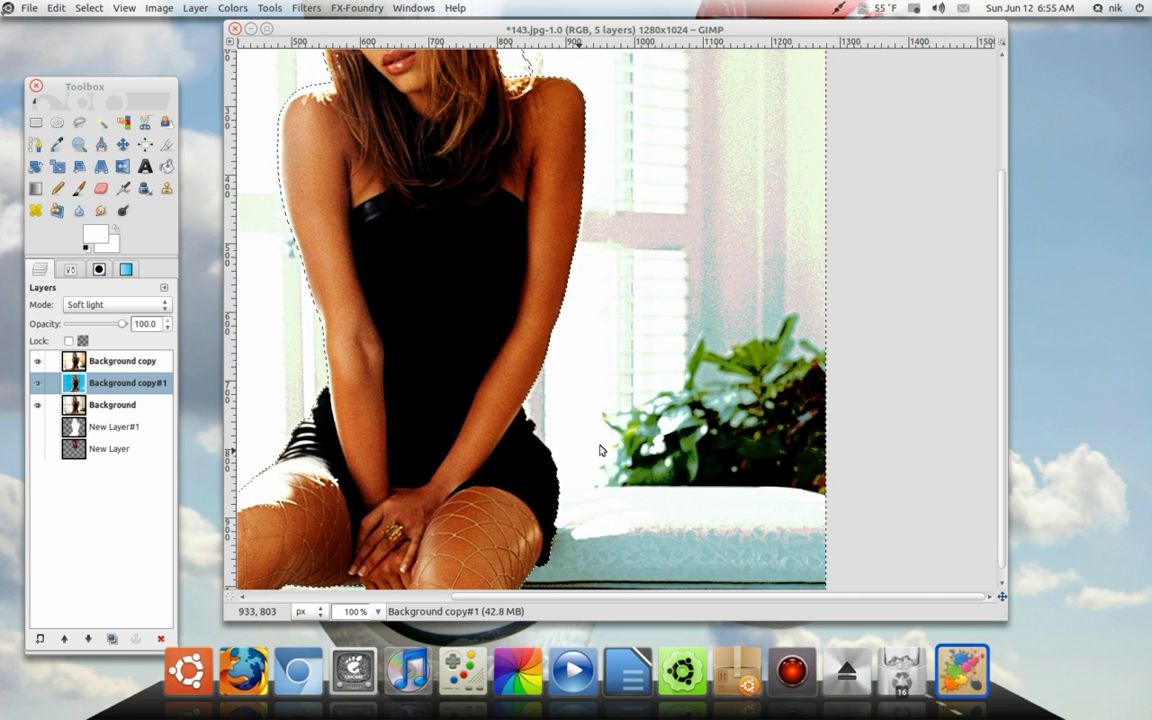
left_click_drag(741, 207, 720, 470)
left_click_drag(729, 352, 725, 431)
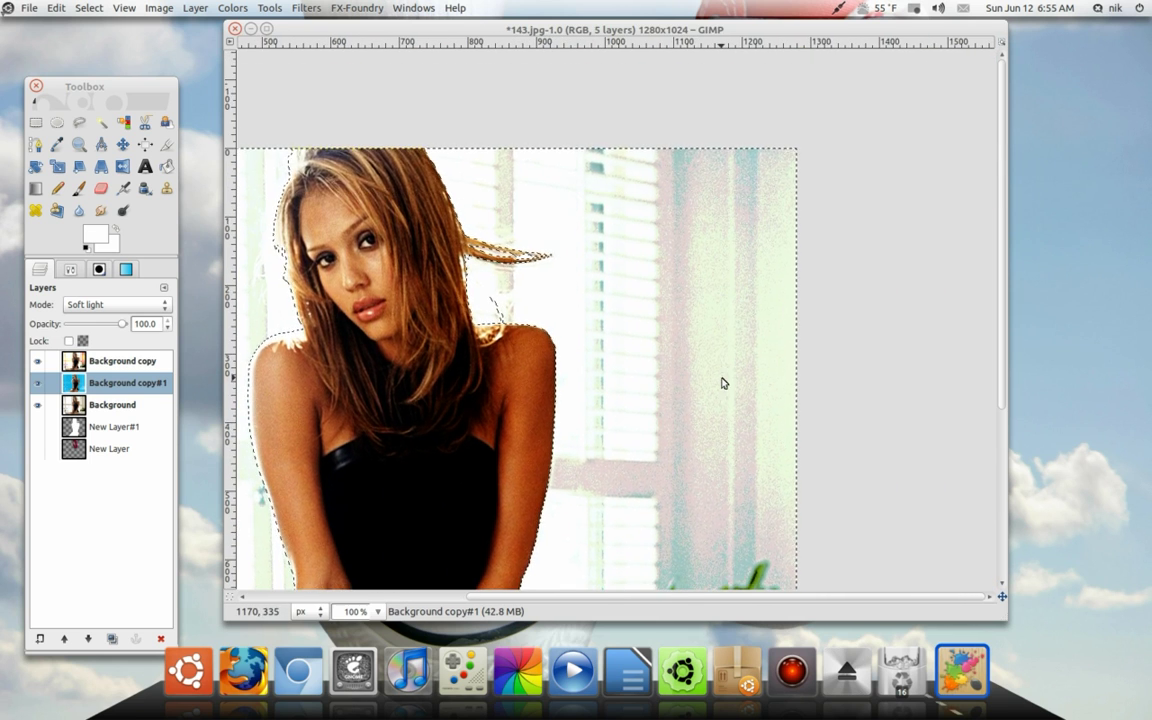
scroll(724, 390, "up", 2)
scroll(725, 389, "down", 1)
scroll(725, 393, "down", 3)
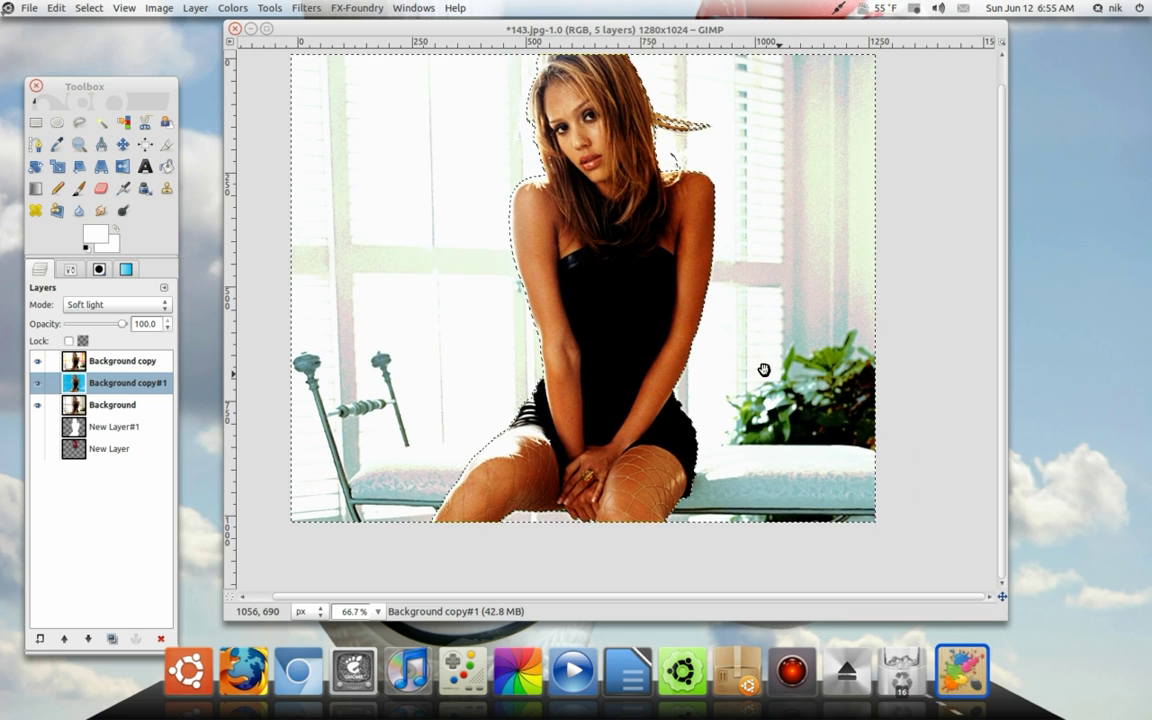
left_click_drag(752, 382, 748, 394)
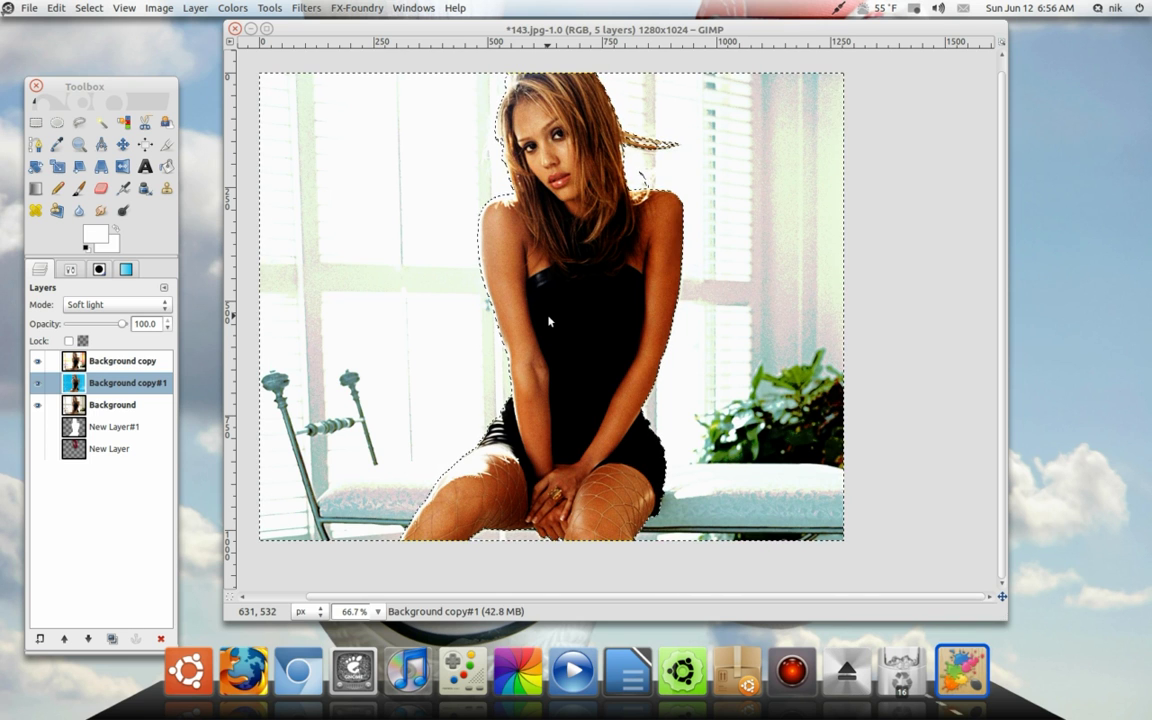
Make Background copy#1 the active layer and invert the selection so that it covers the woman.
left_click(120, 361)
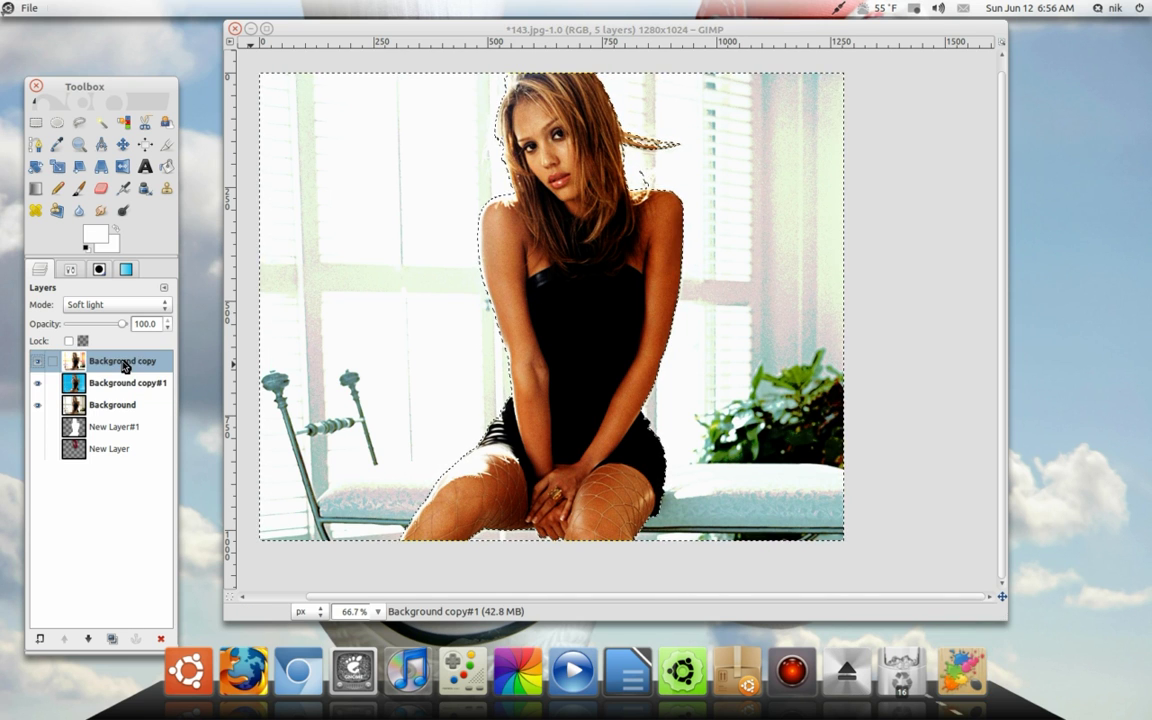
left_click(118, 383)
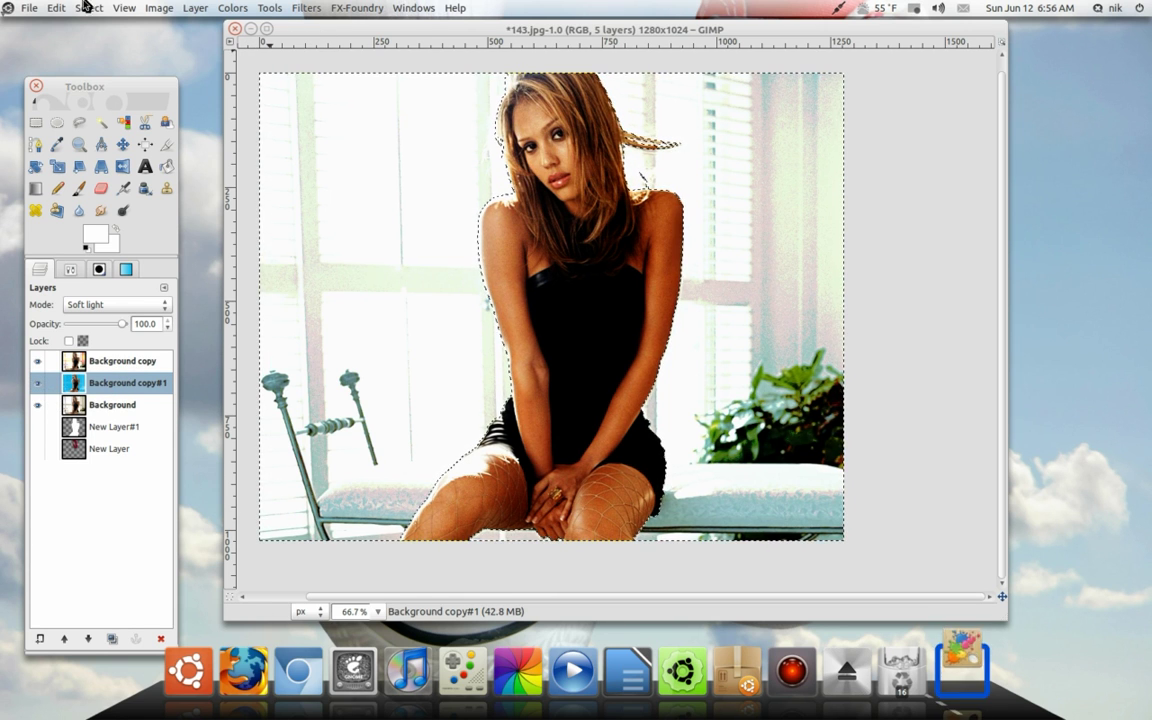
left_click(88, 8)
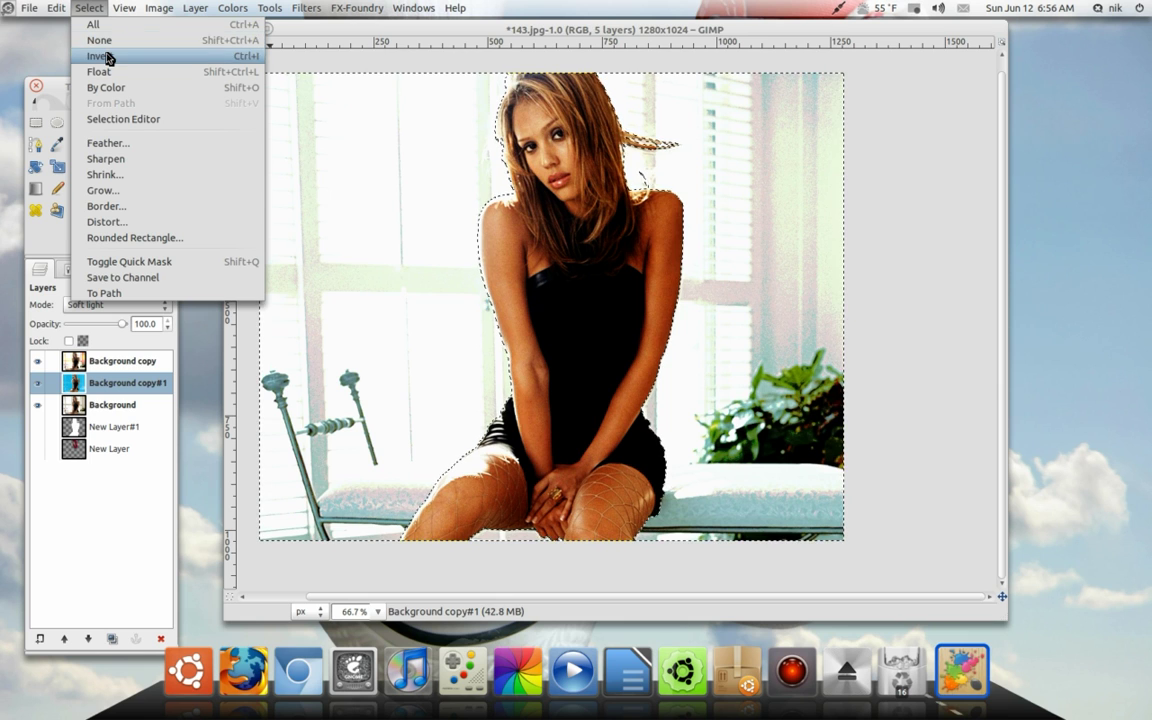
left_click(101, 47)
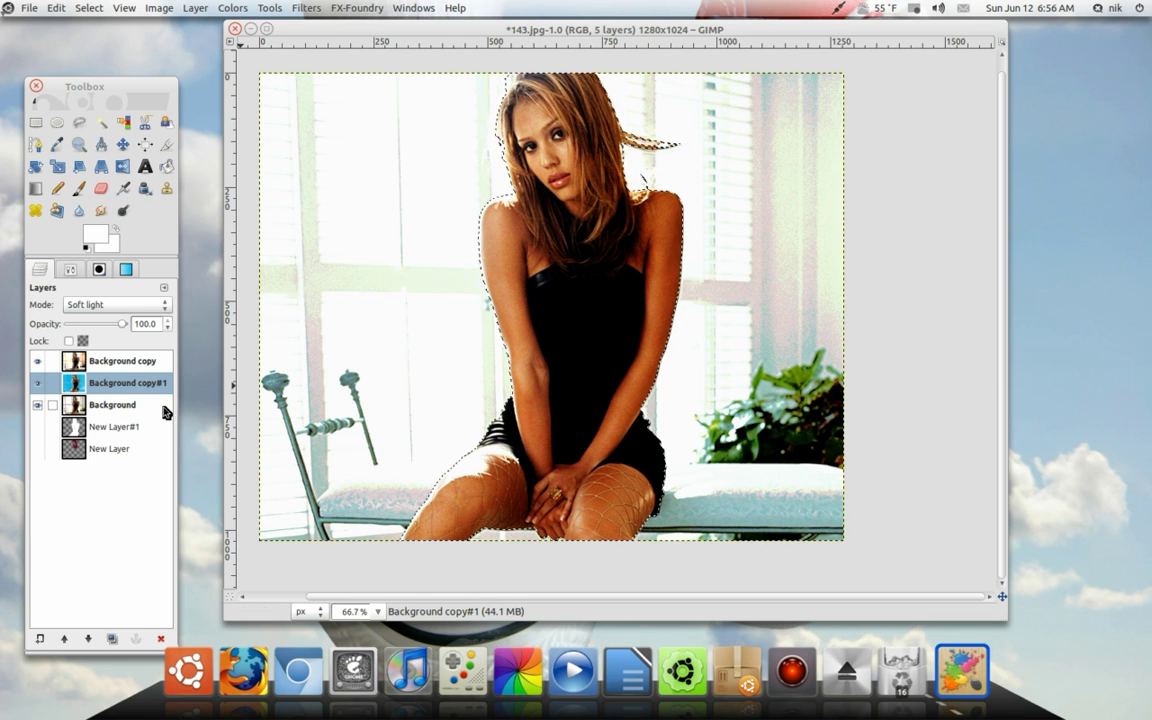
Desaturate the selected woman on Background copy#1, basing the shade of gray on Lightness.
left_click(315, 18)
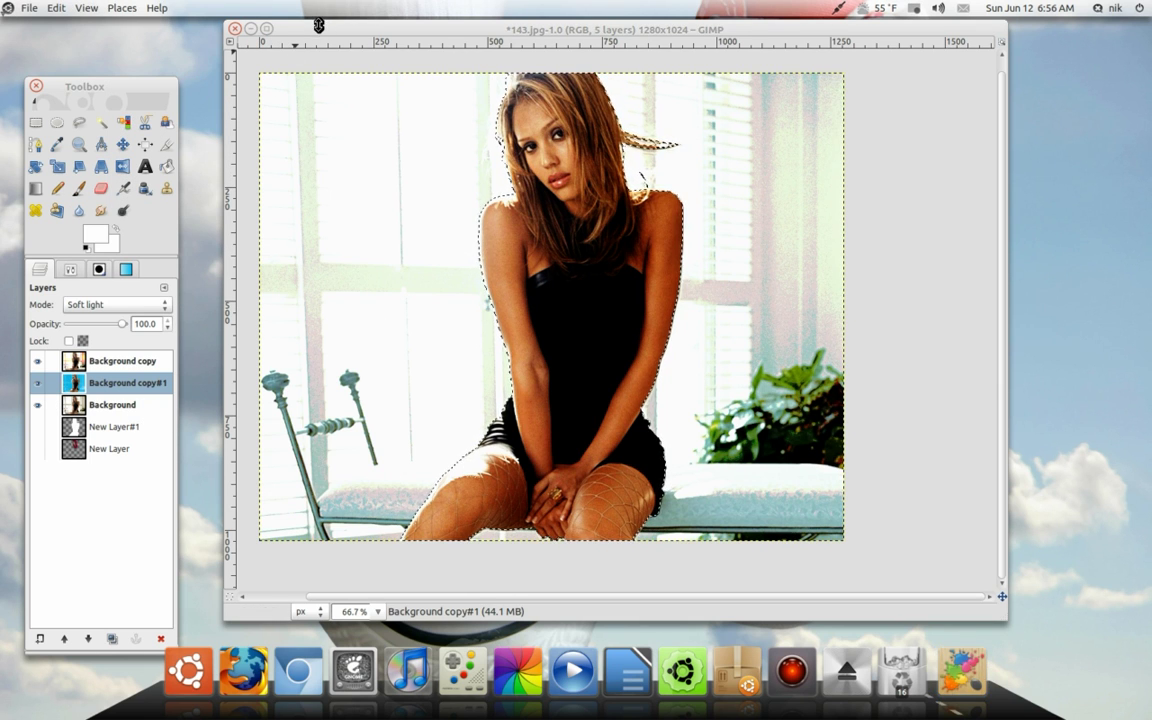
left_click(317, 22)
left_click(233, 8)
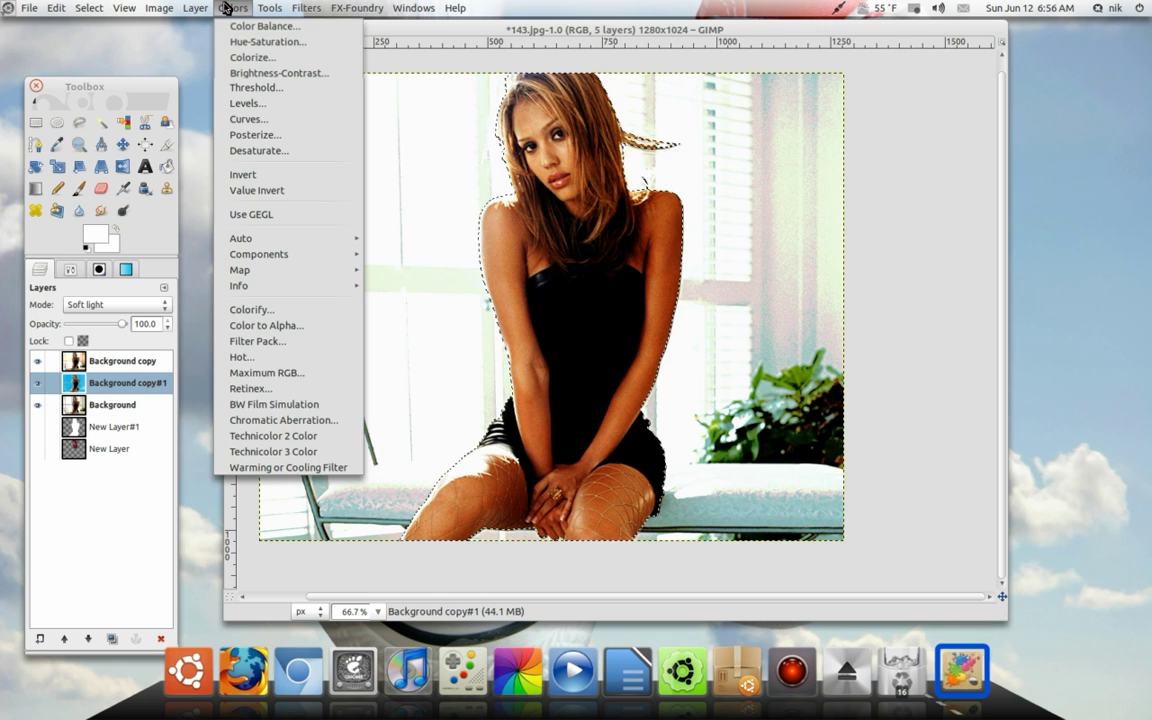
left_click(283, 152)
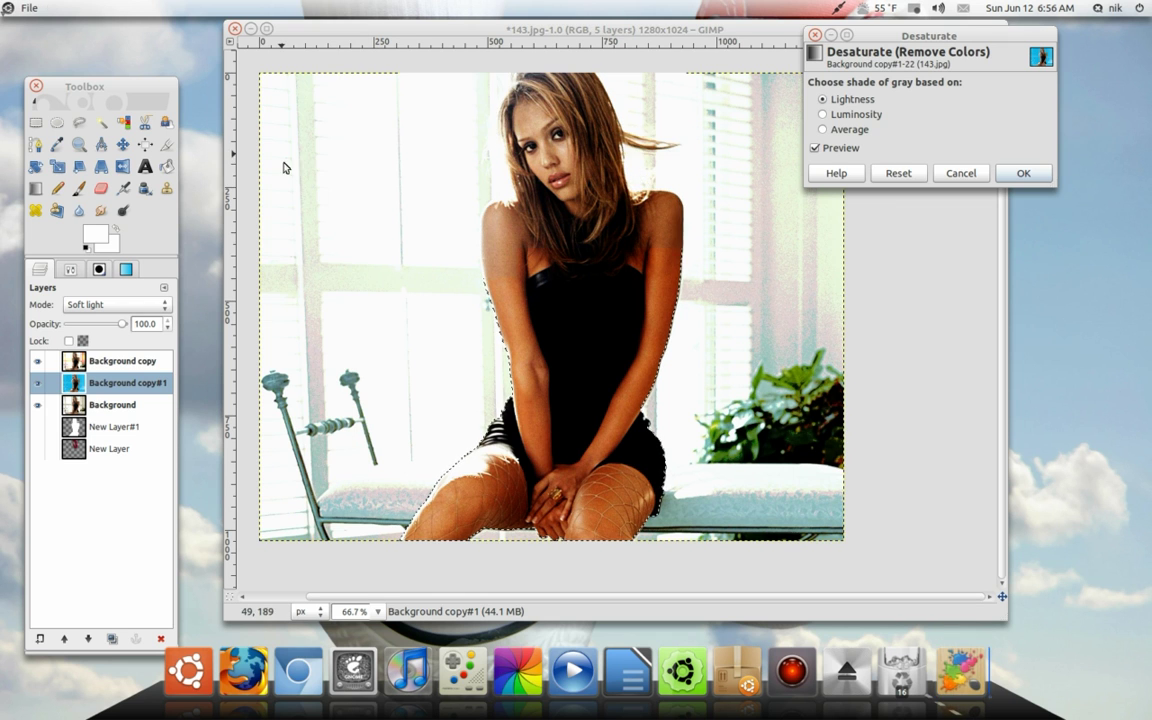
left_click(1022, 175)
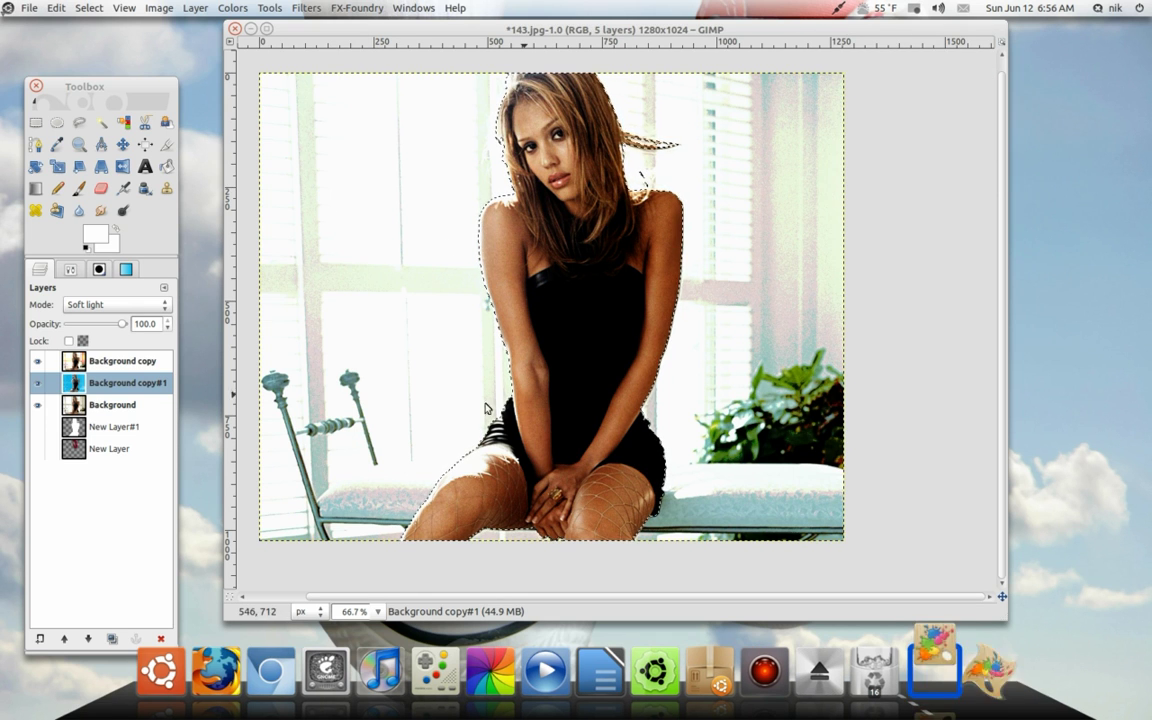
Duplicate the Background layer, hide the original, and make the duplicate the active layer.
left_click(127, 408)
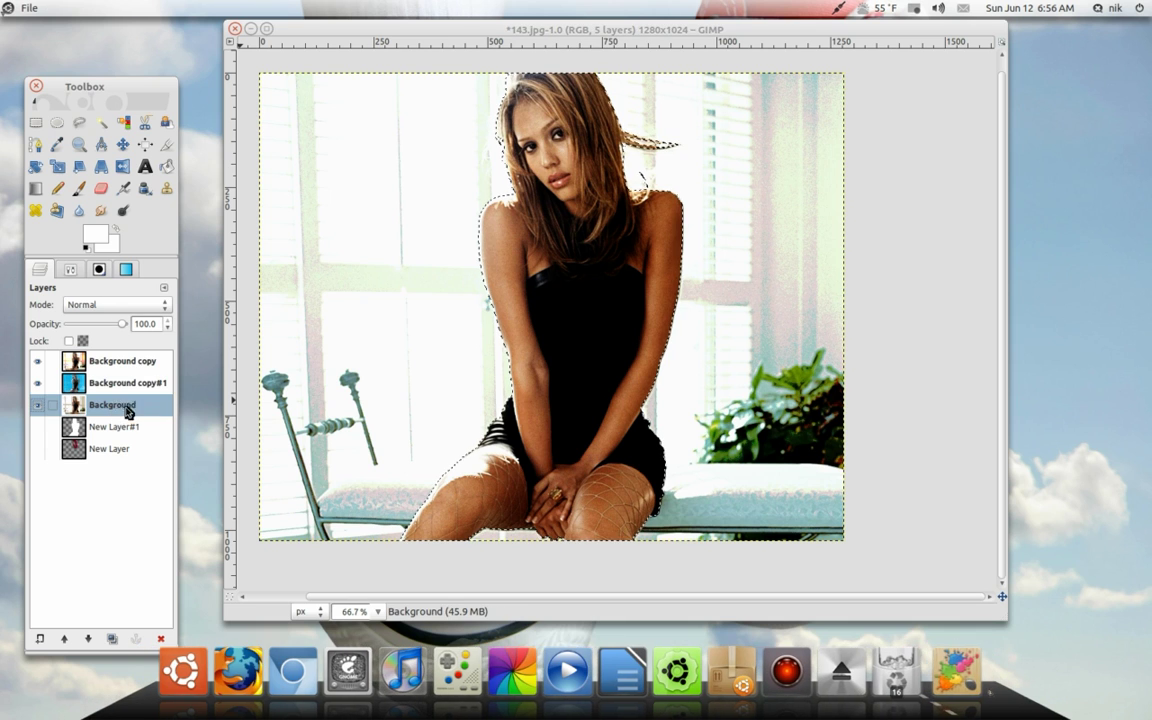
left_click(421, 33)
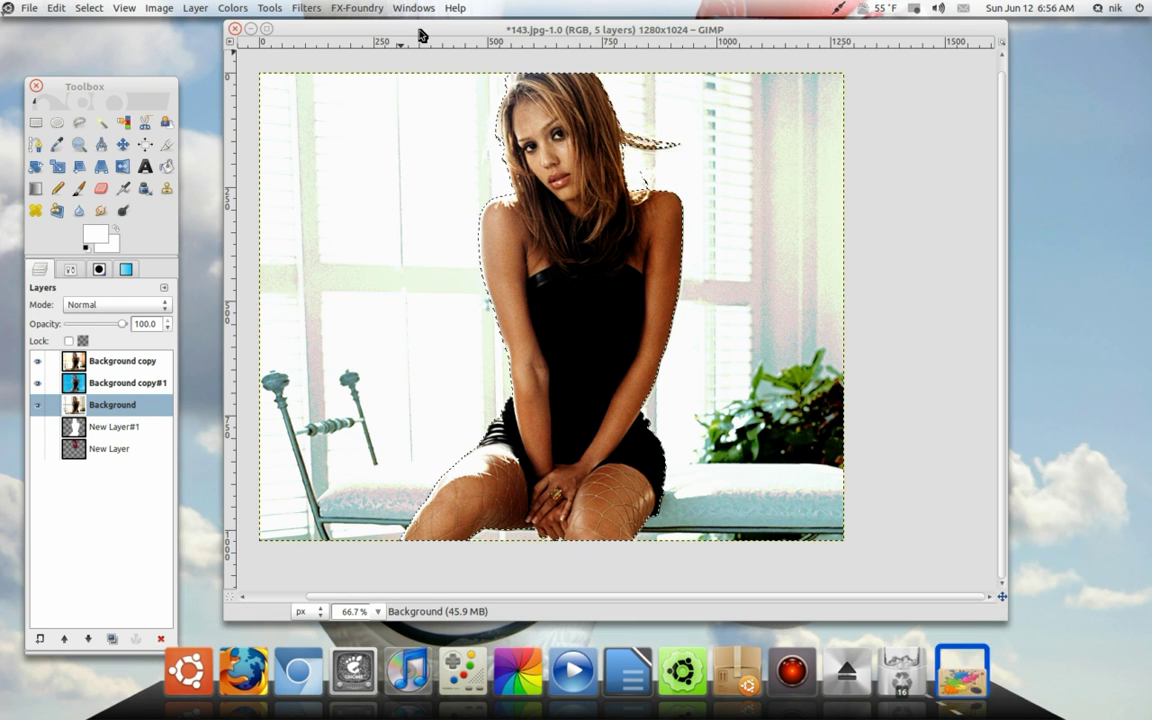
left_click(224, 9)
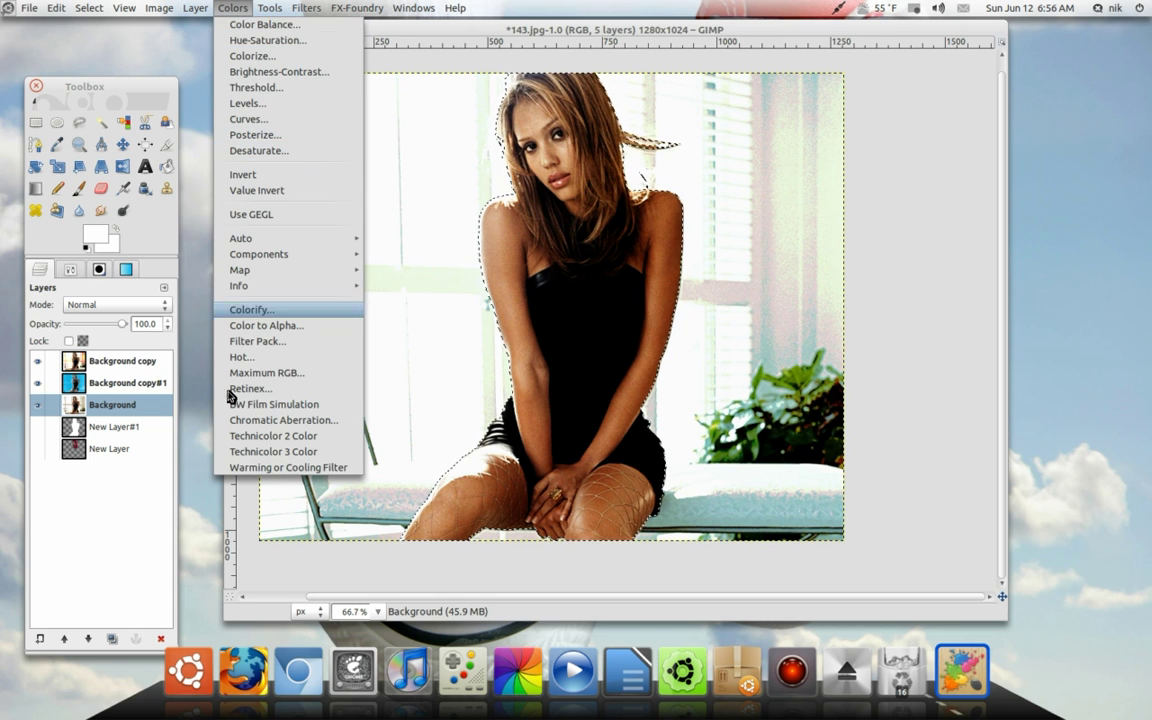
left_click(206, 527)
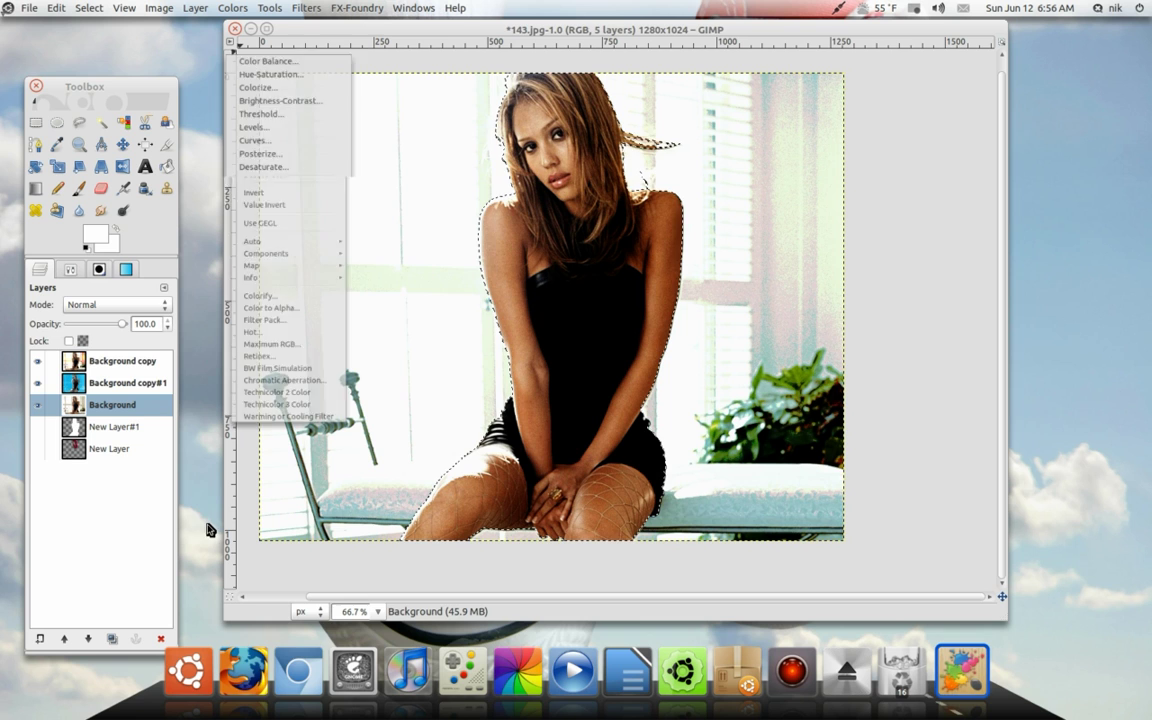
left_click(112, 639)
left_click(114, 428)
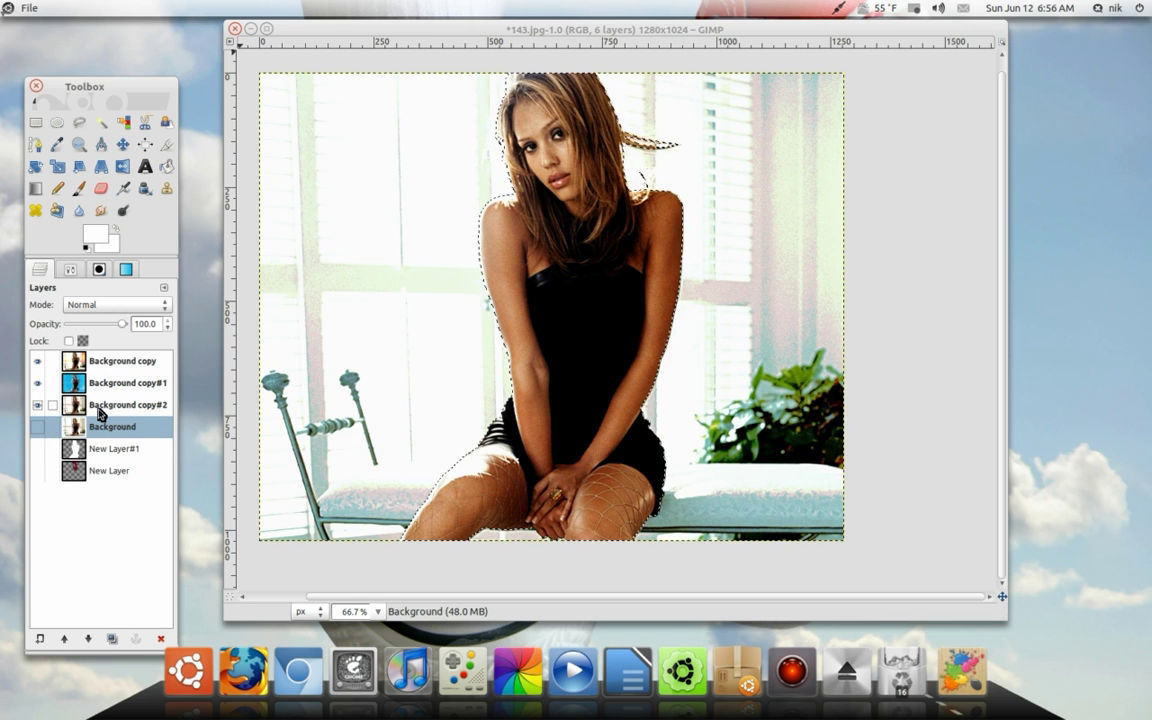
left_click(103, 410)
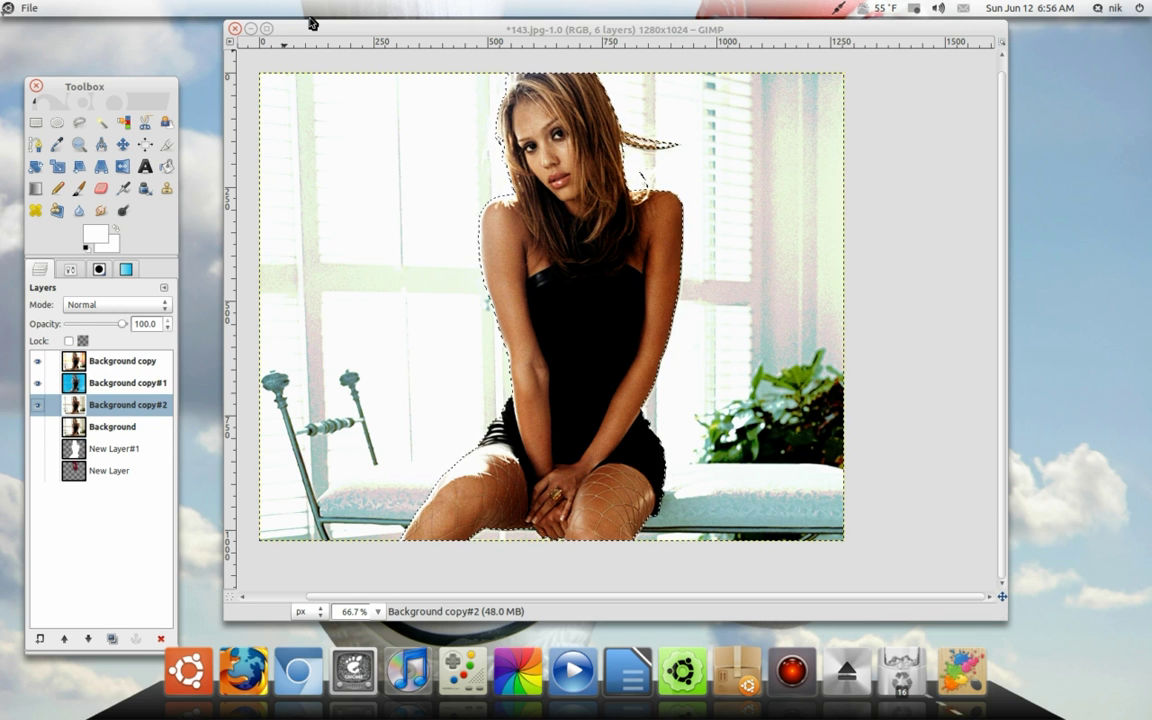
Desaturate the selected woman on the duplicated Background layer using the Lightness option.
left_click(240, 9)
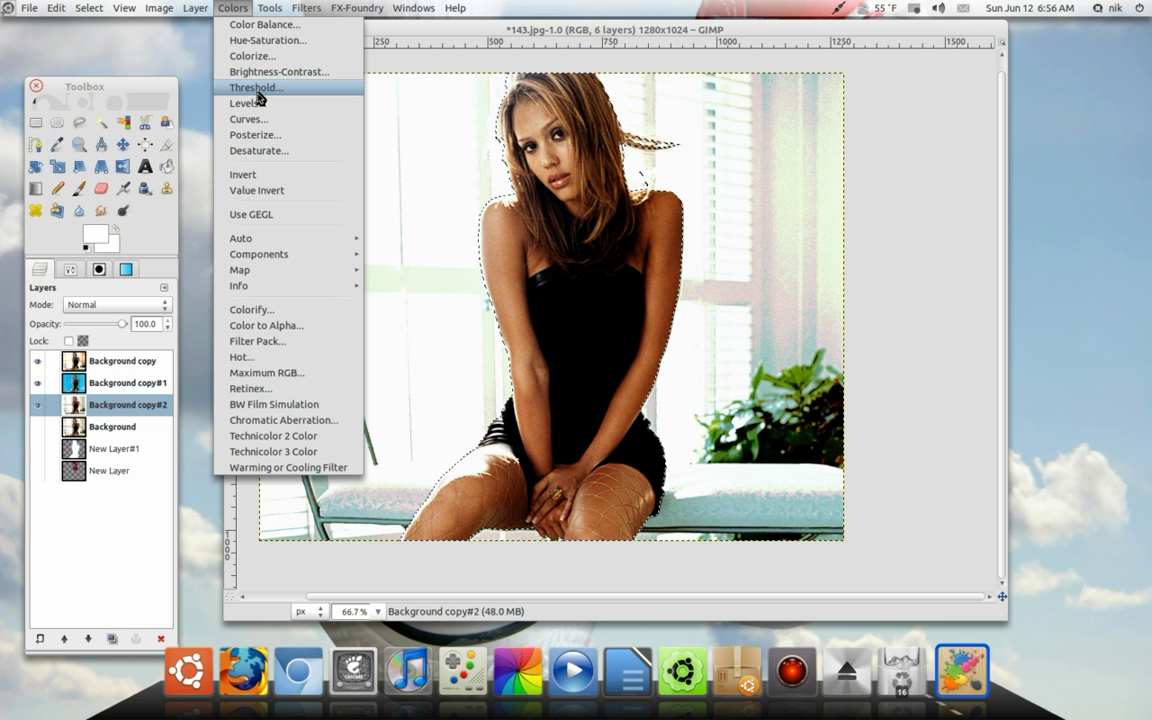
left_click(267, 152)
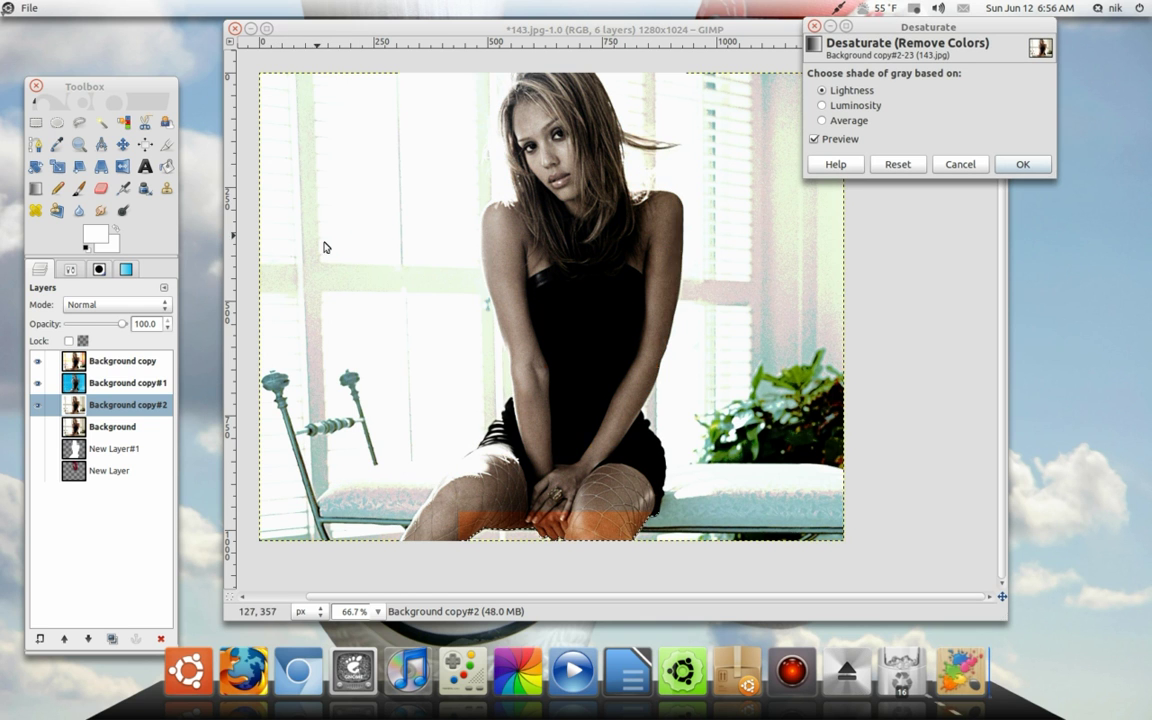
left_click(1022, 164)
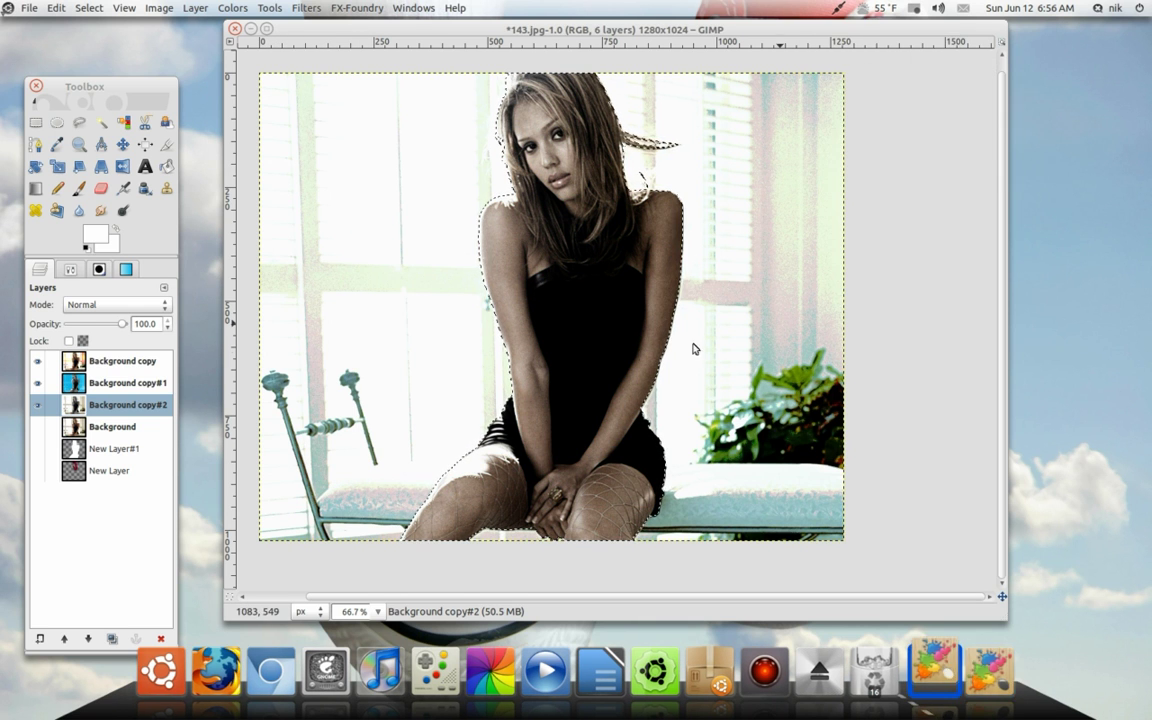
Examine the desaturated woman up close, from her face and hair to her arms and dress, and check the whole image.
scroll(635, 324, "up", 2)
left_click_drag(617, 333, 589, 363)
left_click(138, 361)
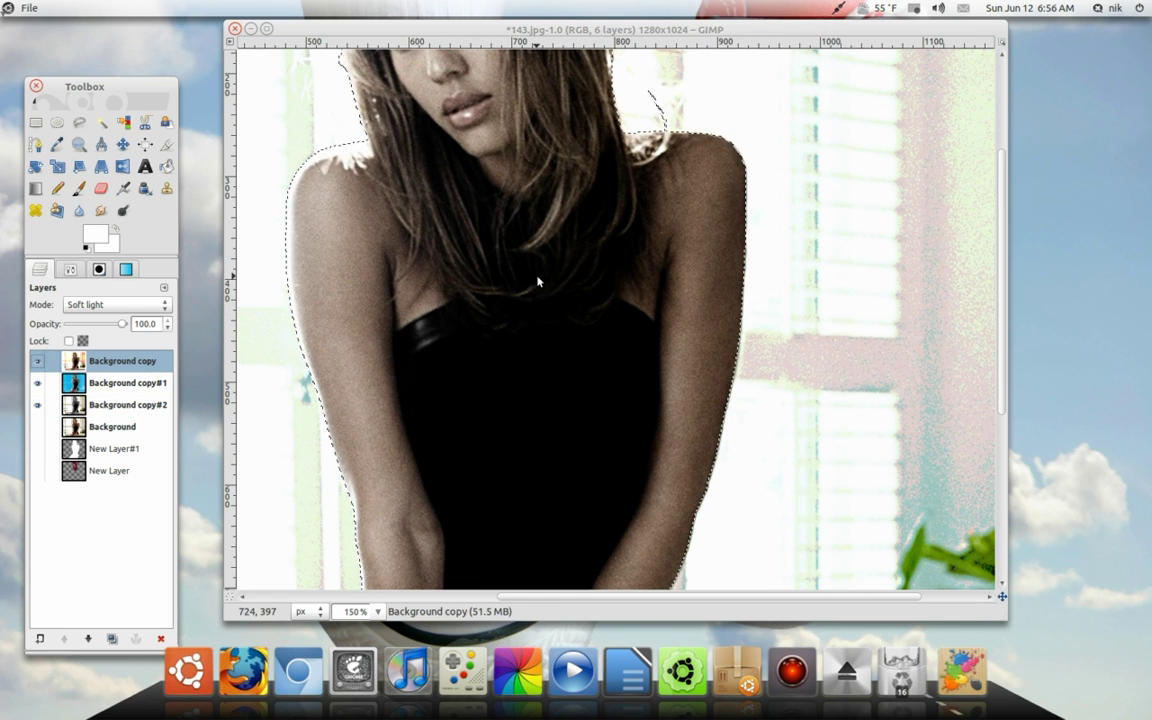
scroll(537, 282, "down", 3)
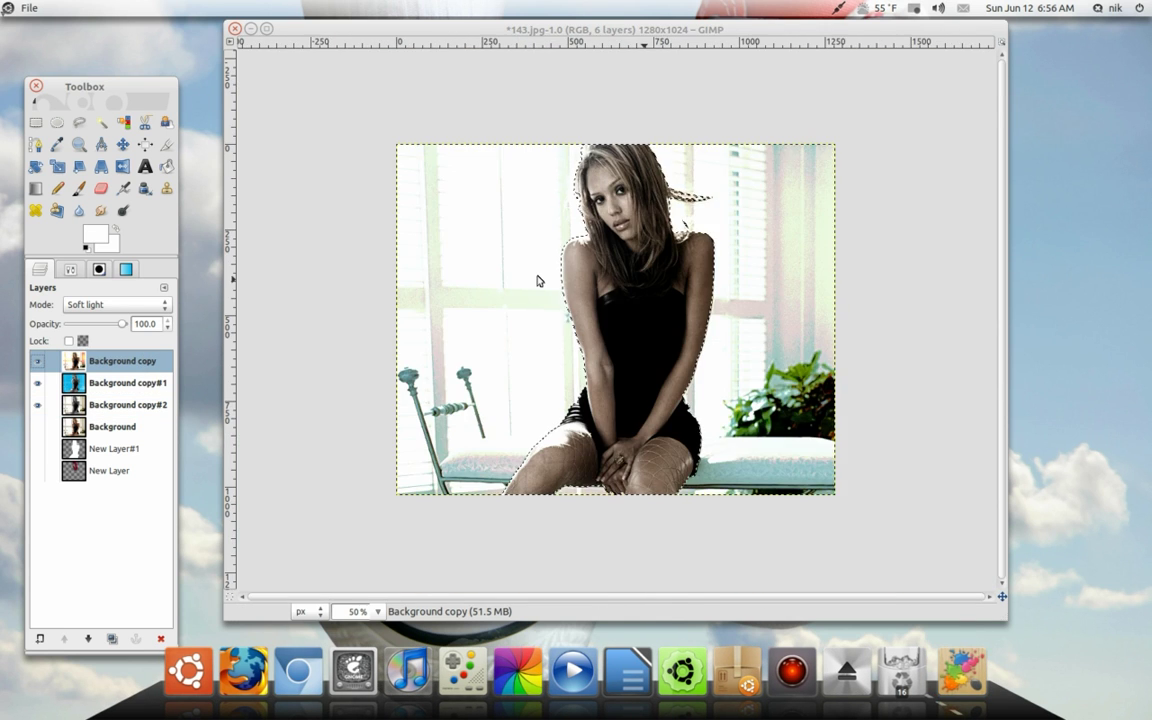
scroll(537, 282, "up", 3)
scroll(644, 292, "down", 1)
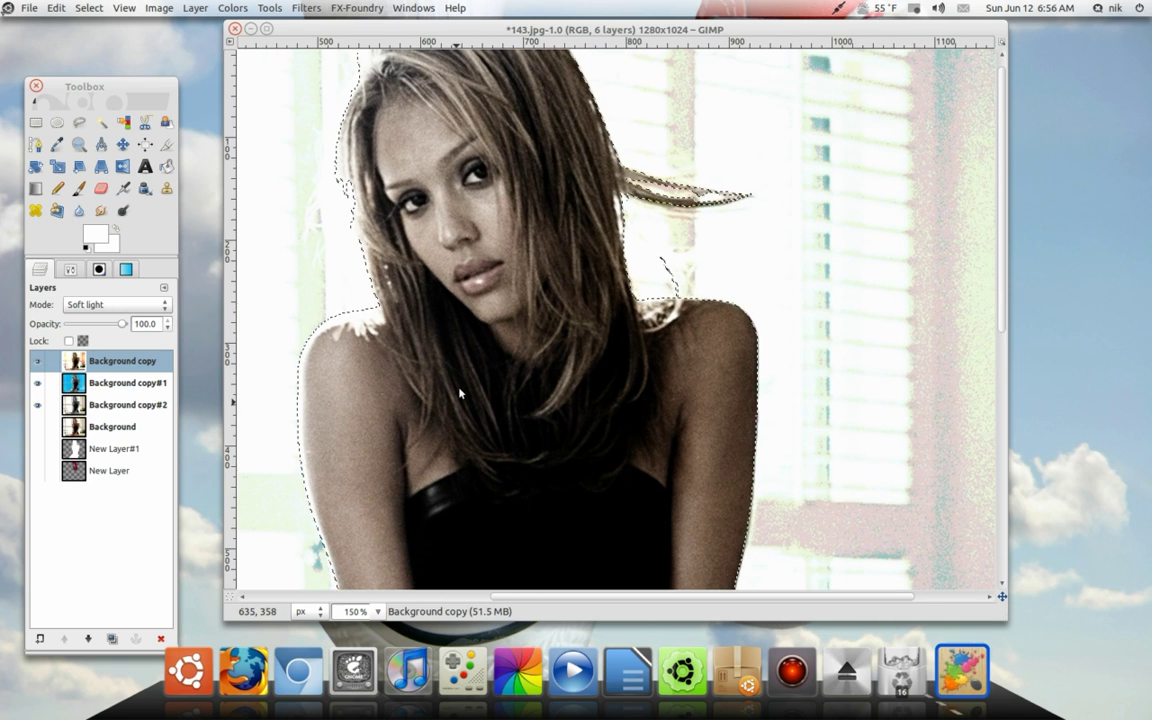
scroll(424, 307, "down", 1)
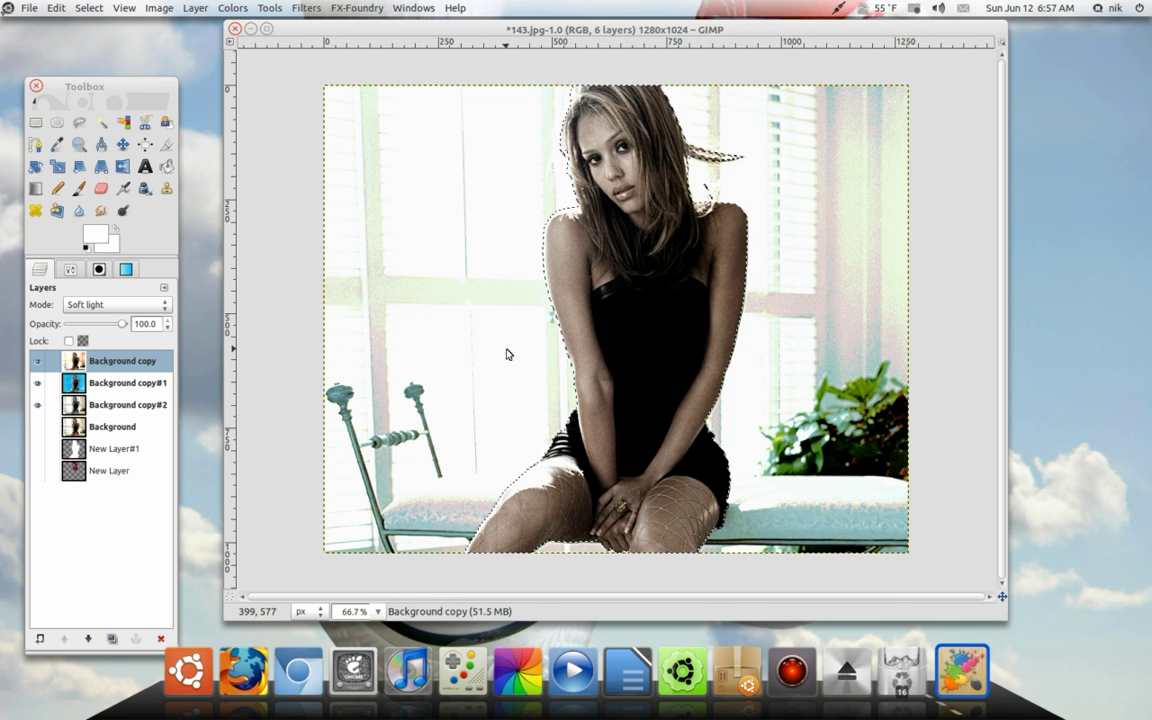
scroll(531, 344, "up", 3)
scroll(496, 386, "down", 1)
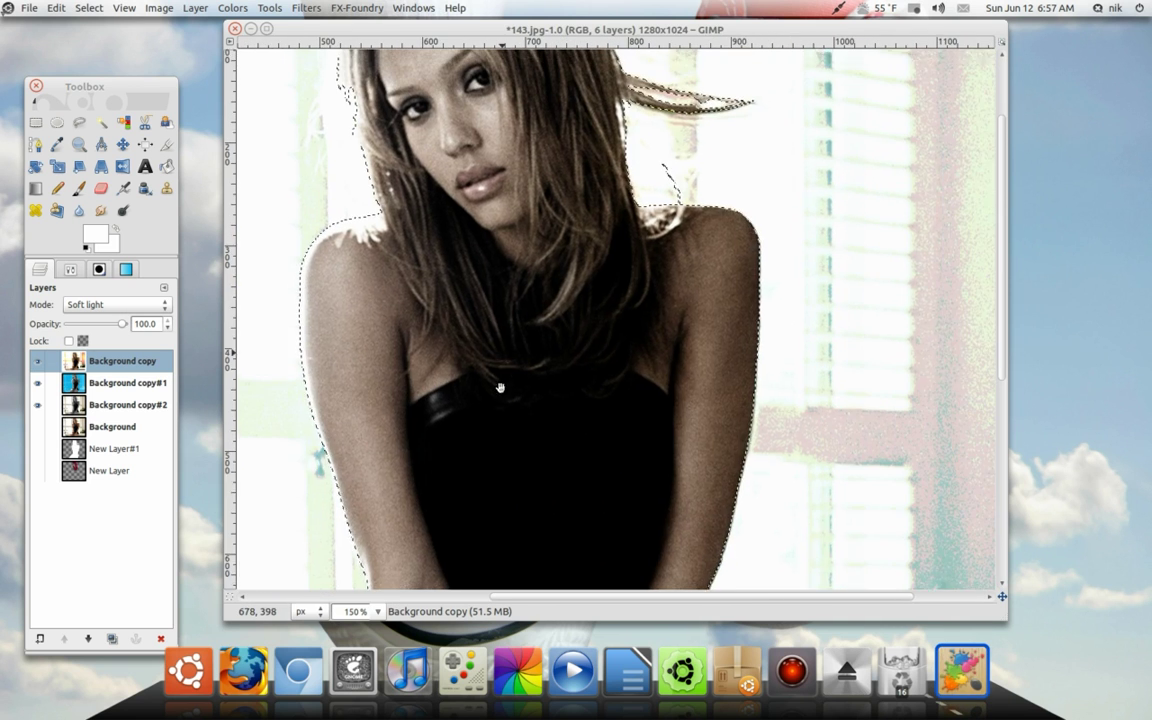
scroll(507, 425, "down", 2)
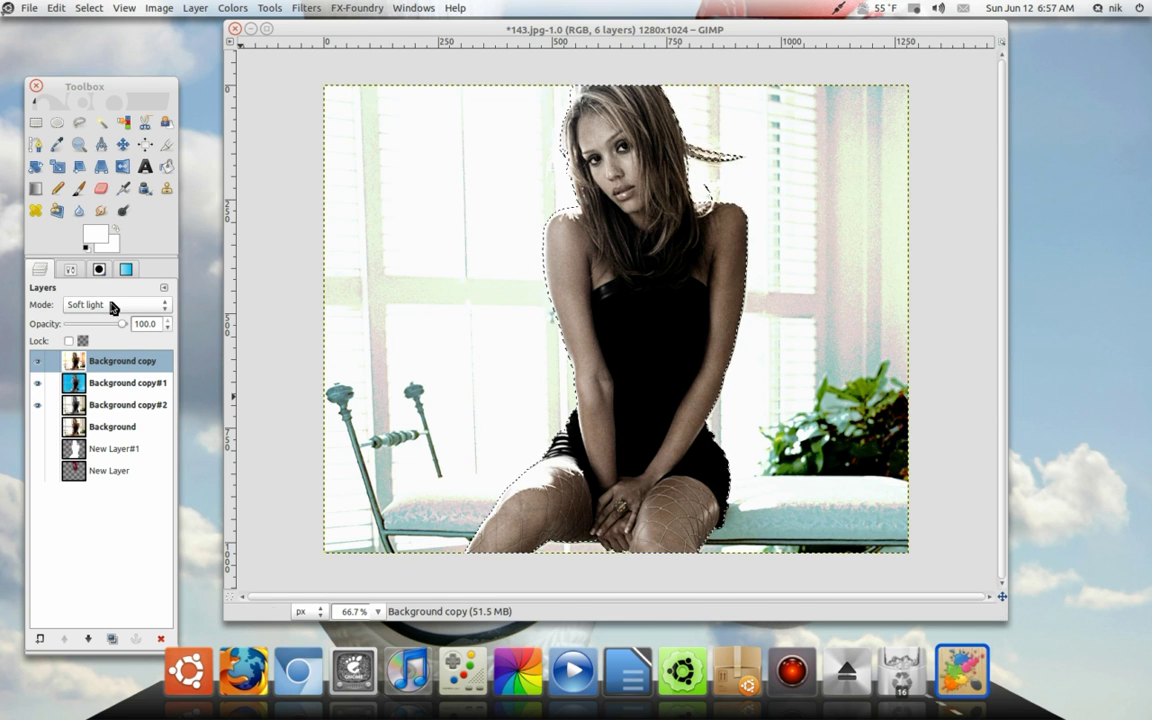
scroll(619, 308, "up", 1)
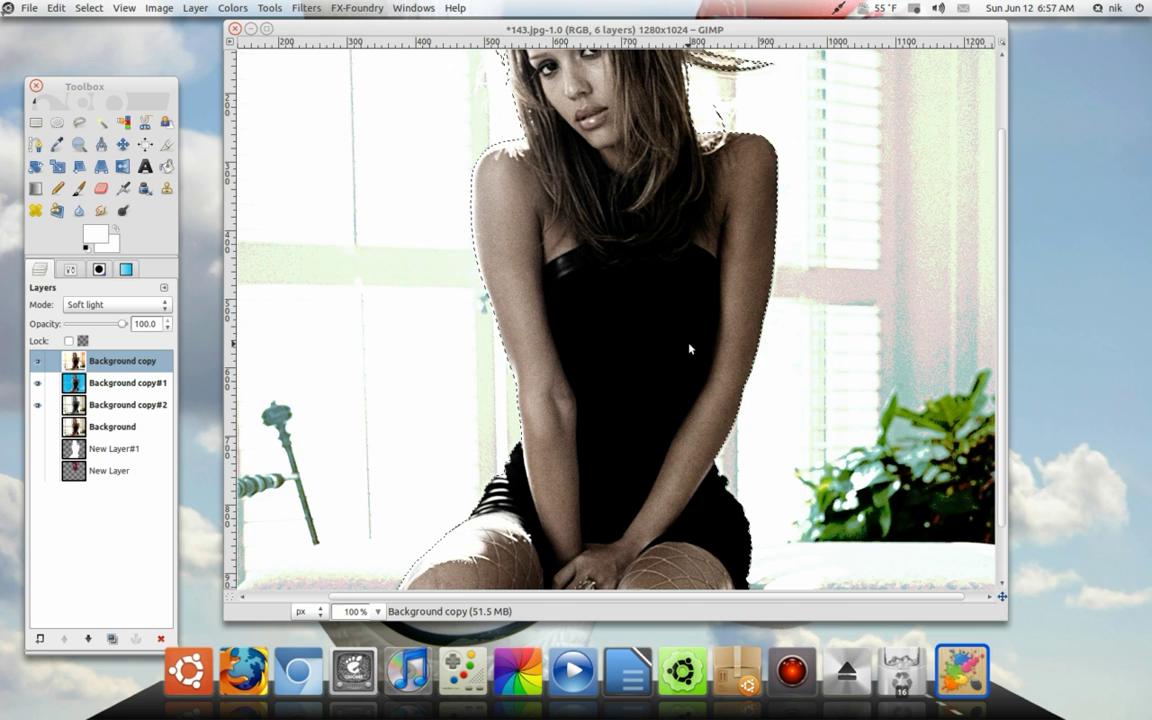
left_click_drag(680, 403, 637, 380)
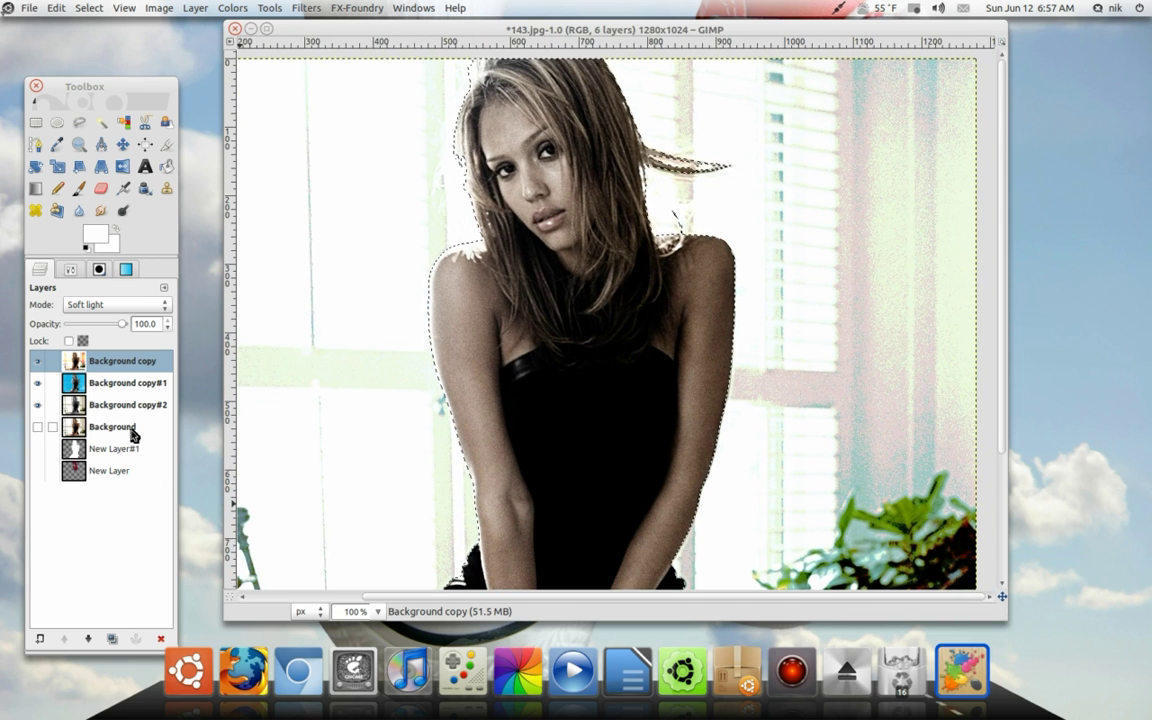
Duplicate the hair-shaped New Layer, keeping one copy at the bottom of the layer stack and placing the other on top.
left_click(121, 471)
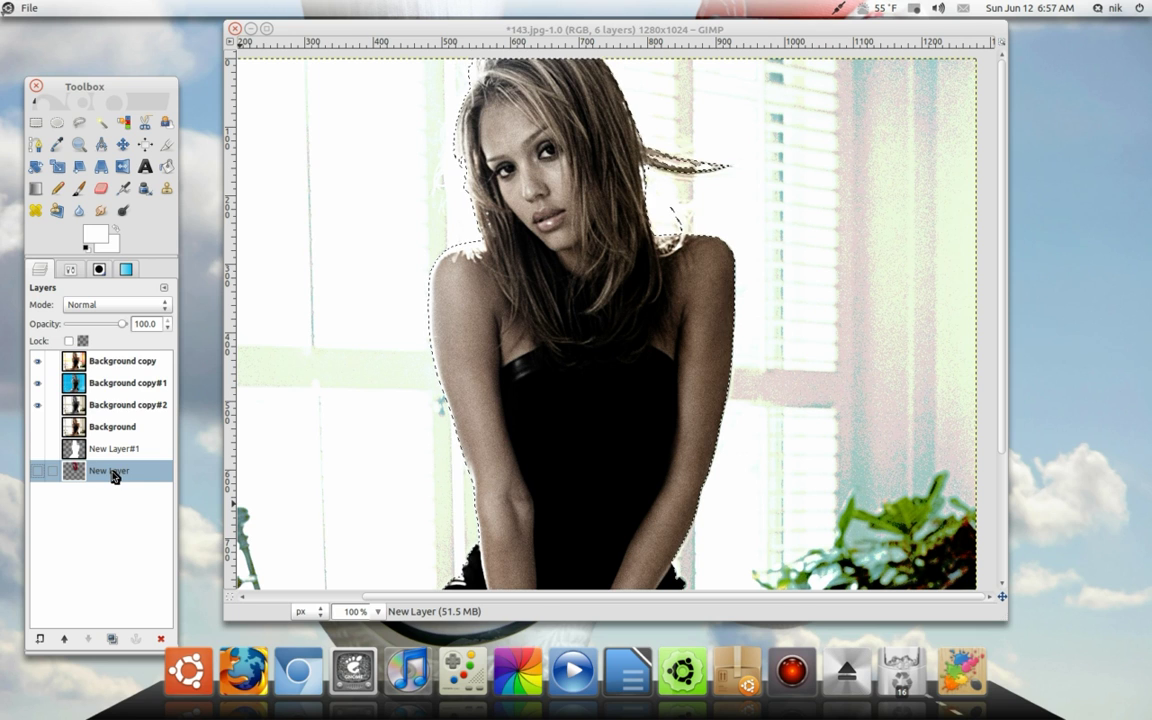
left_click_drag(110, 477, 105, 502)
left_click(112, 638)
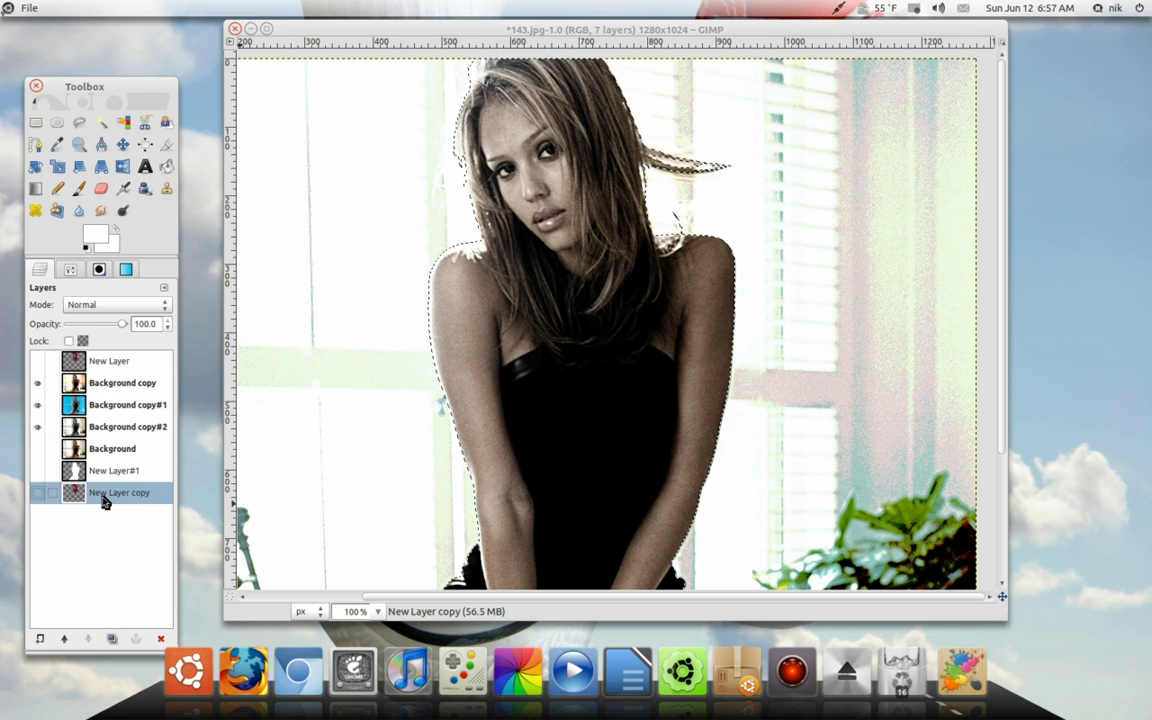
Show the dark red hair-shaped New Layer on top of the stack and set its blend mode to Overlay.
left_click(110, 362)
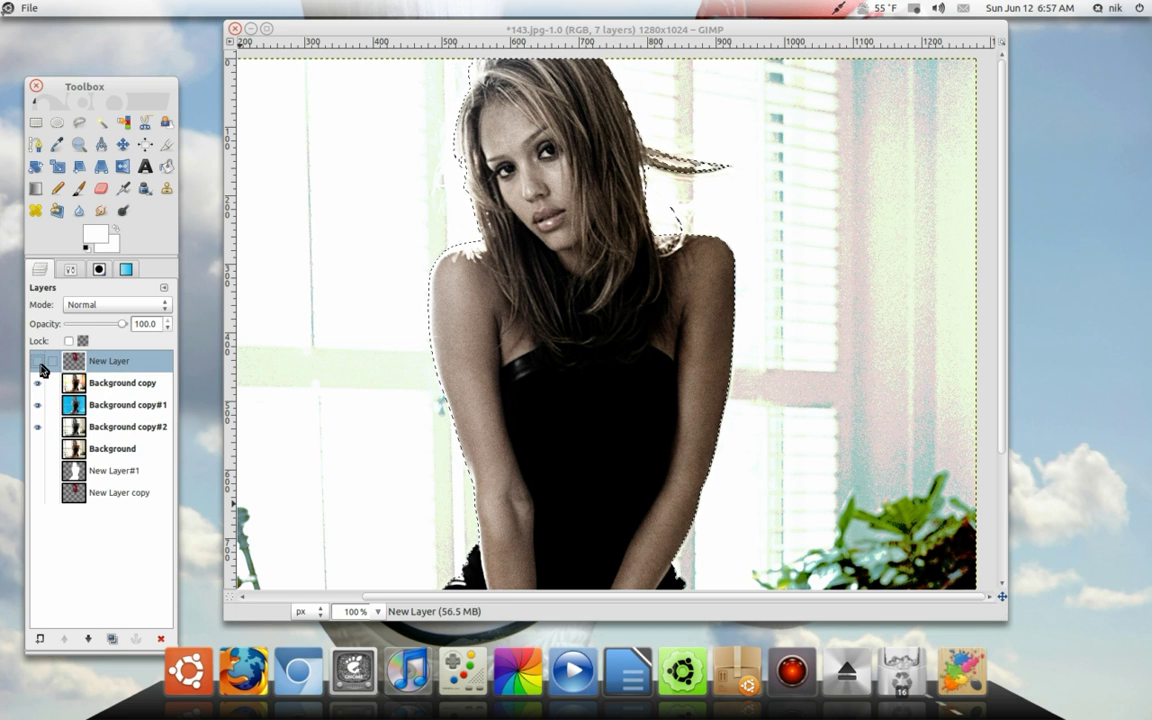
left_click(38, 363)
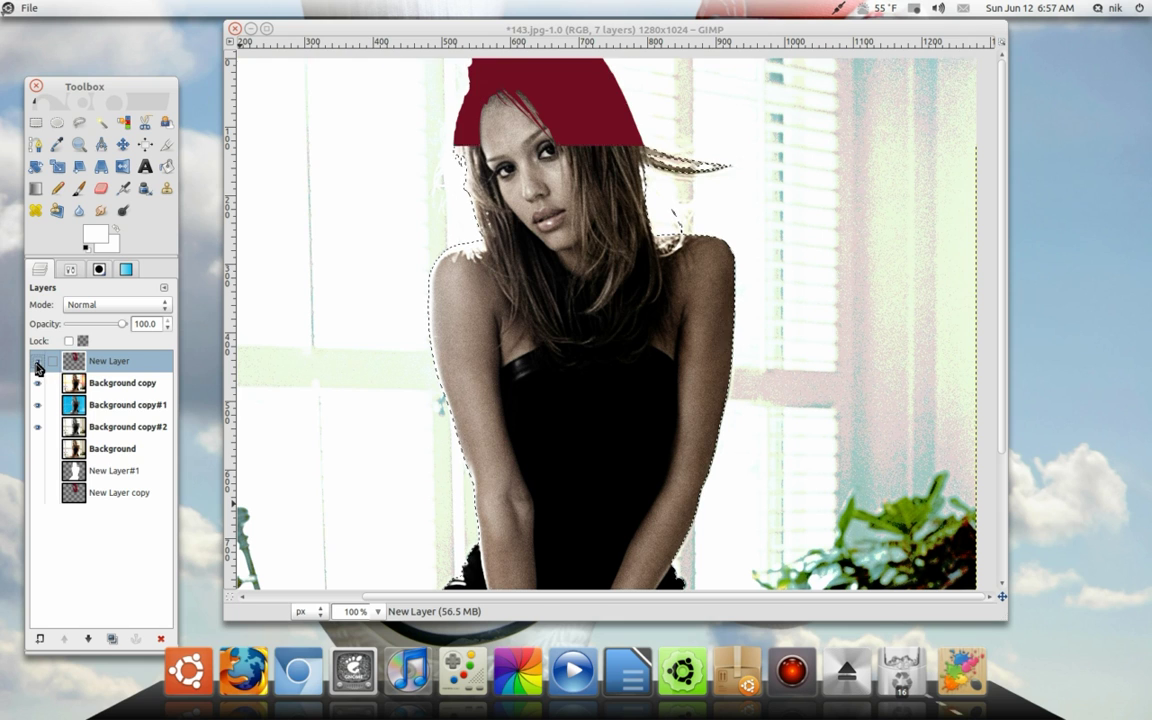
left_click(108, 305)
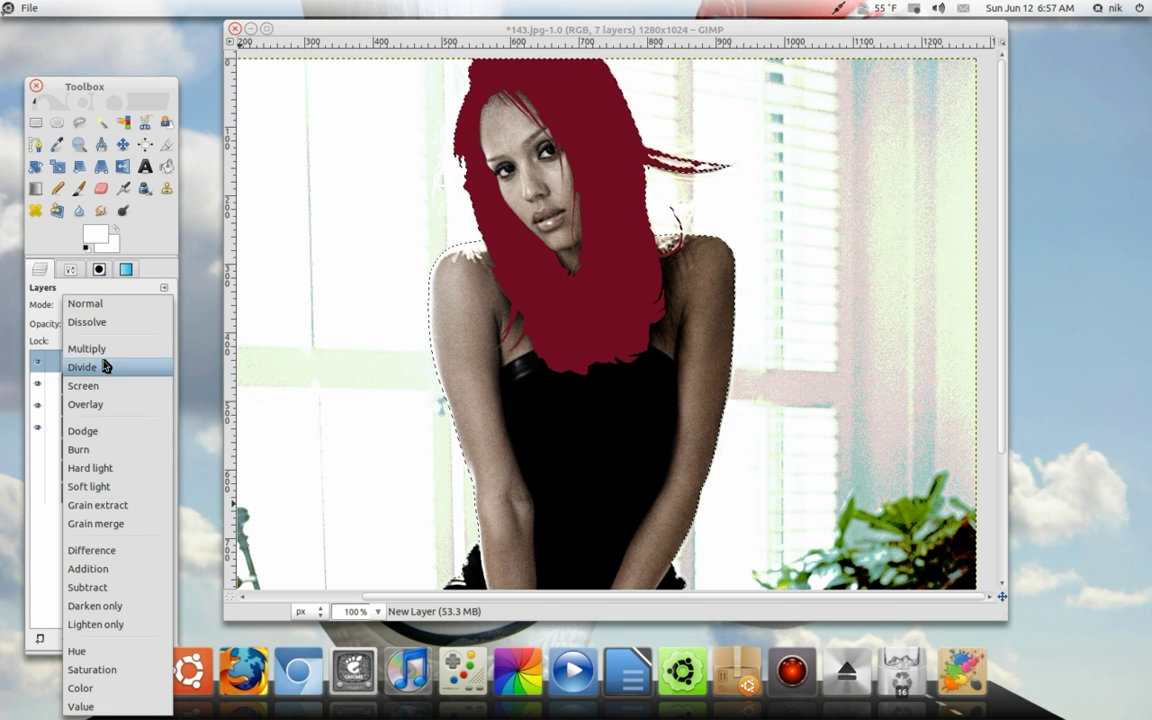
left_click(100, 404)
Examine the red hair overlay against the desaturated skin and restyled surroundings, both up close and as a whole.
scroll(594, 303, "down", 3, "ctrl")
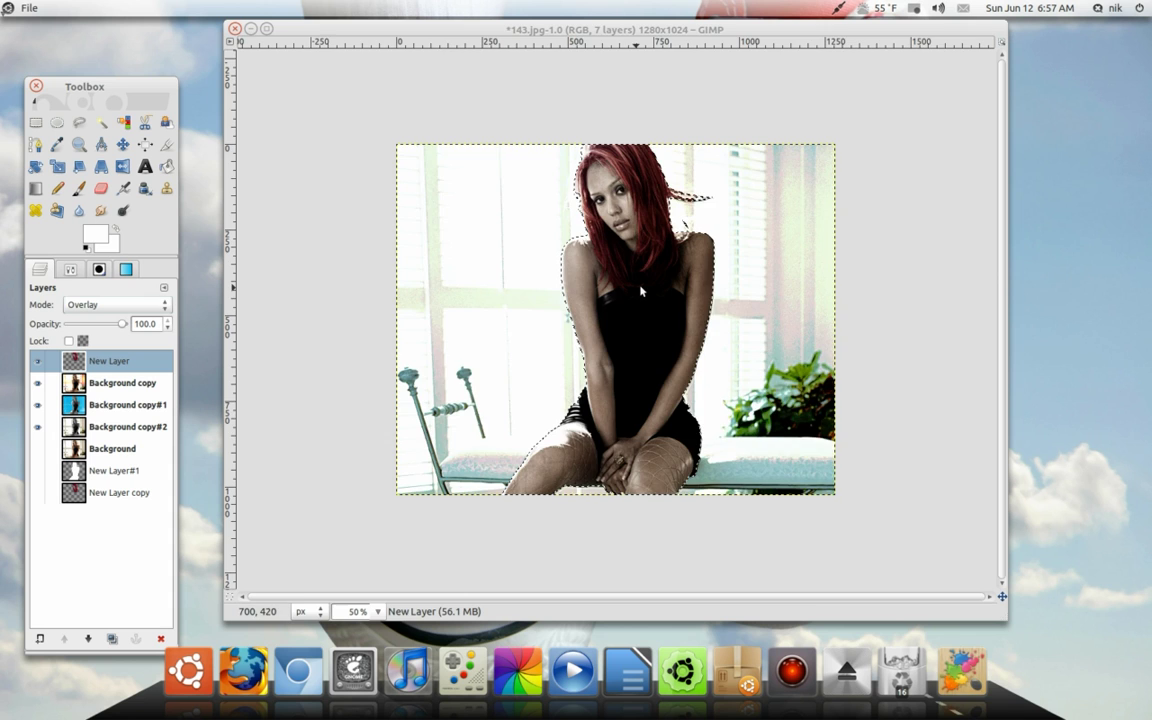
scroll(576, 256, "up", 3, "ctrl")
left_click_drag(586, 442, 586, 414)
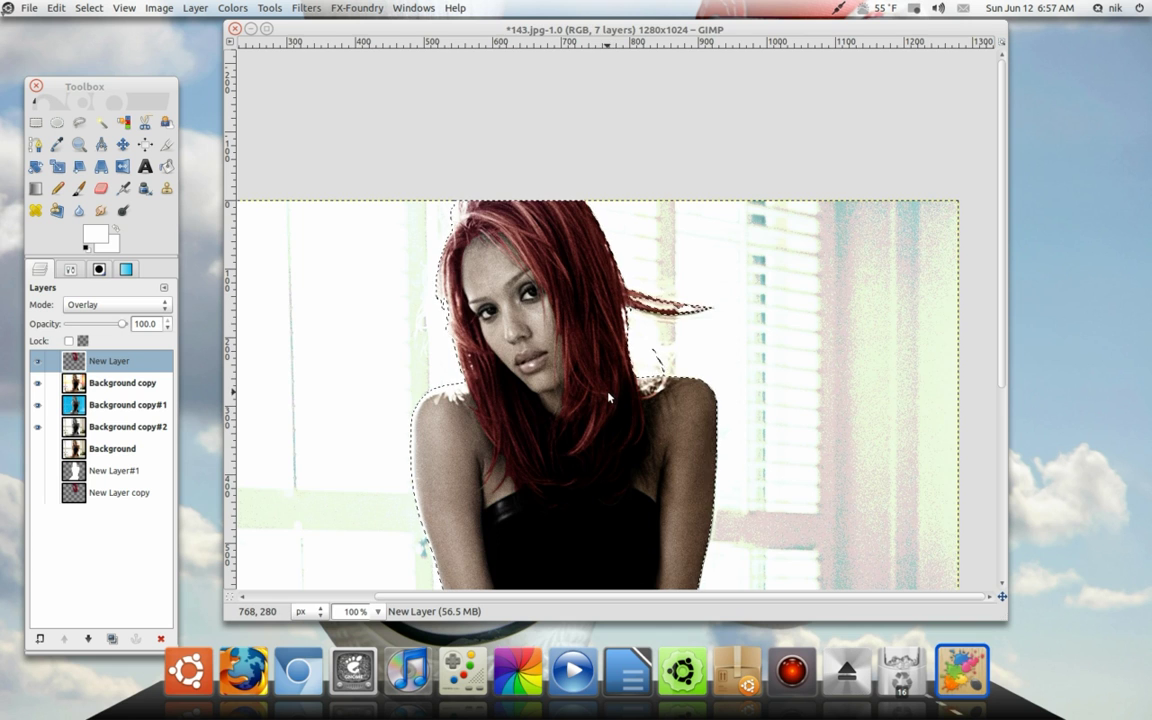
scroll(546, 351, "down", 2, "ctrl")
scroll(588, 405, "up", 2, "ctrl")
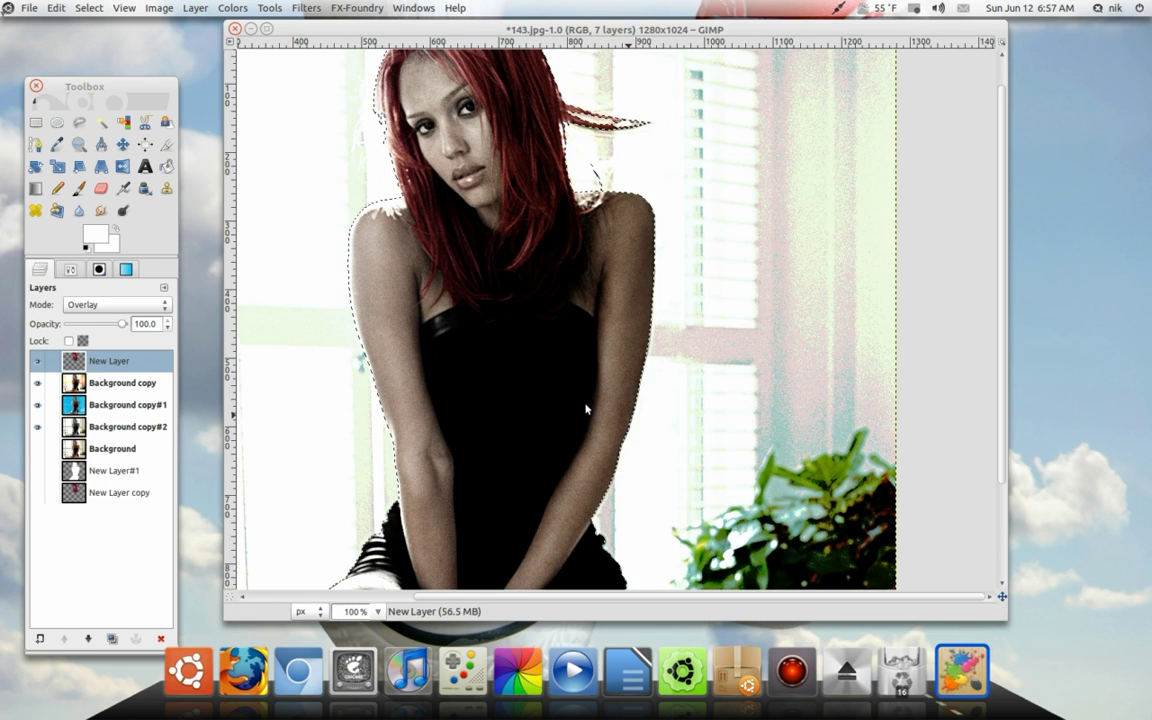
scroll(587, 408, "down", 2, "ctrl")
scroll(608, 388, "up", 1, "ctrl")
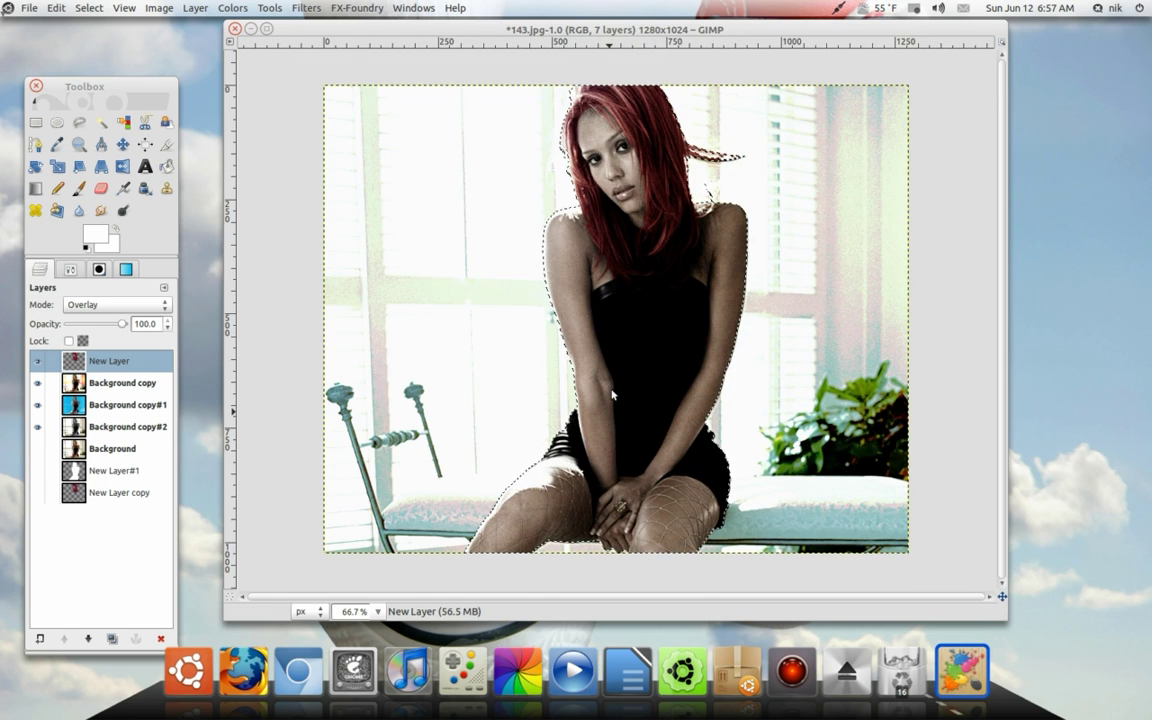
left_click_drag(599, 387, 536, 384)
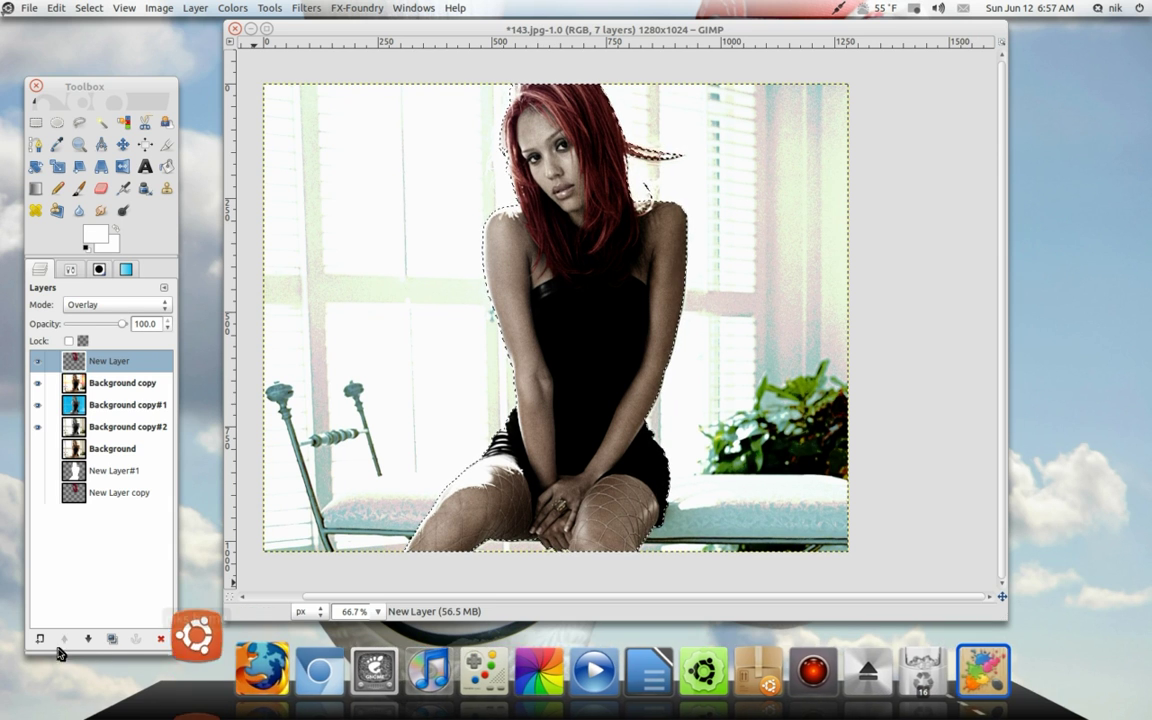
Clear the selection and add a transparent 1280 × 1024 px layer on top of the layer stack.
left_click(80, 9)
left_click(97, 41)
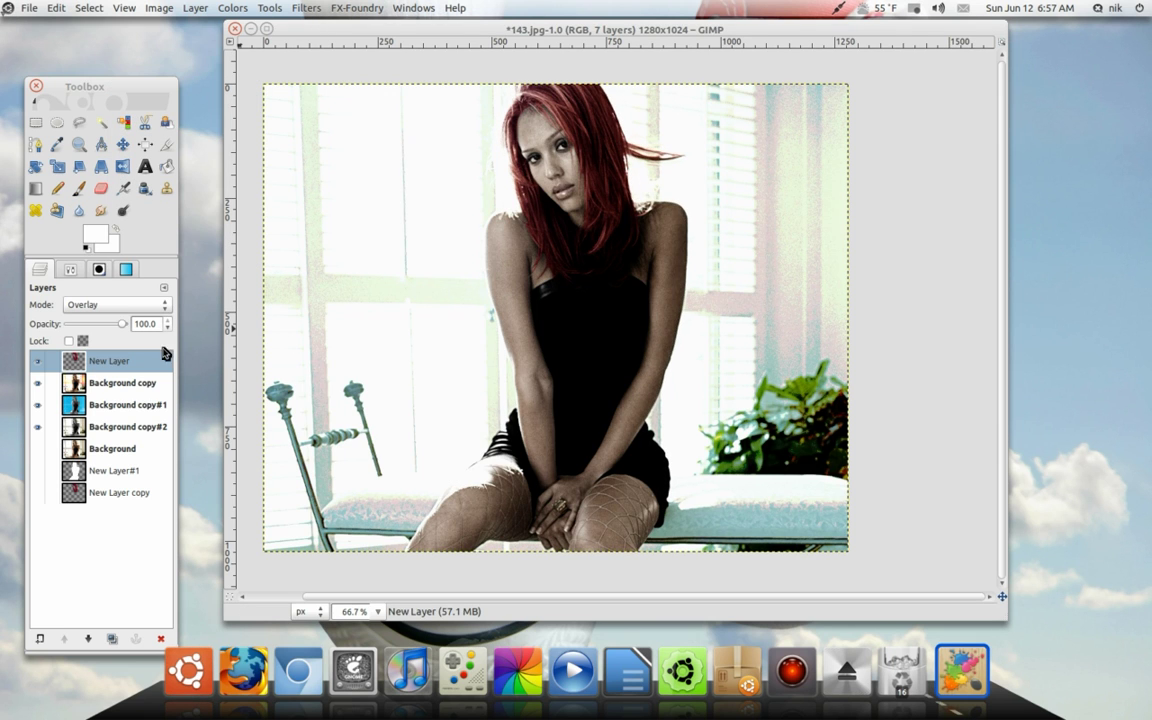
left_click(39, 639)
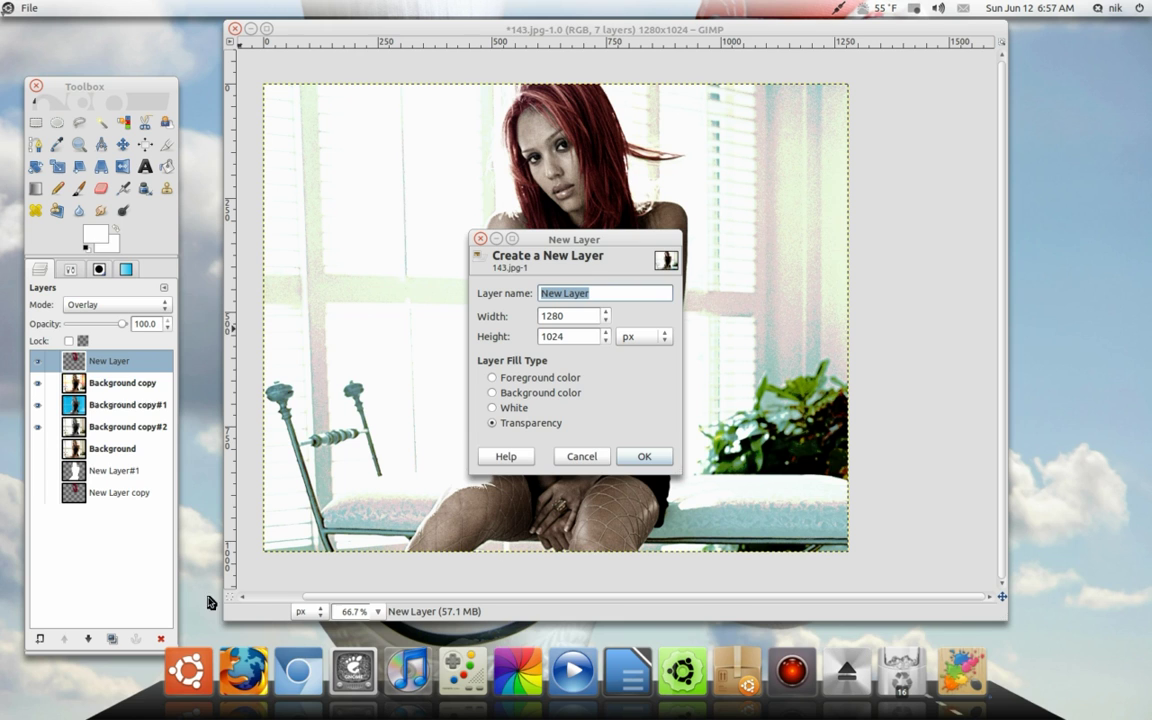
left_click(656, 456)
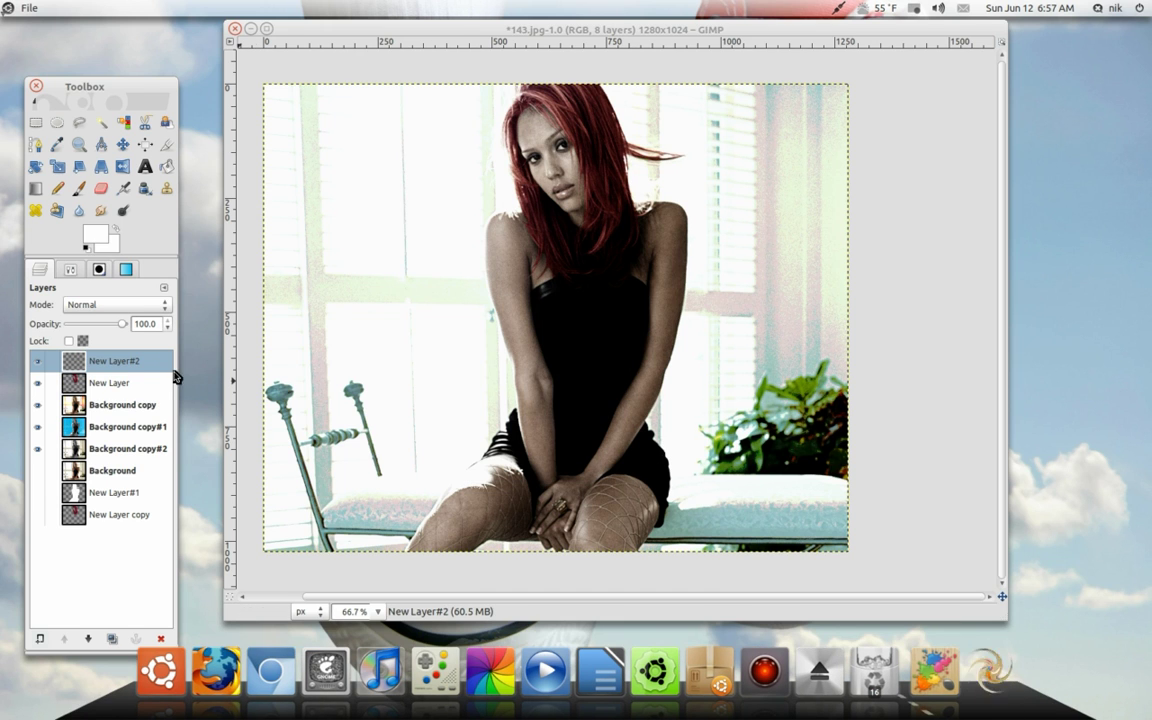
Set the foreground color to black (000000) and get the Paintbrush ready with its options shown.
left_click(92, 240)
left_click(85, 178)
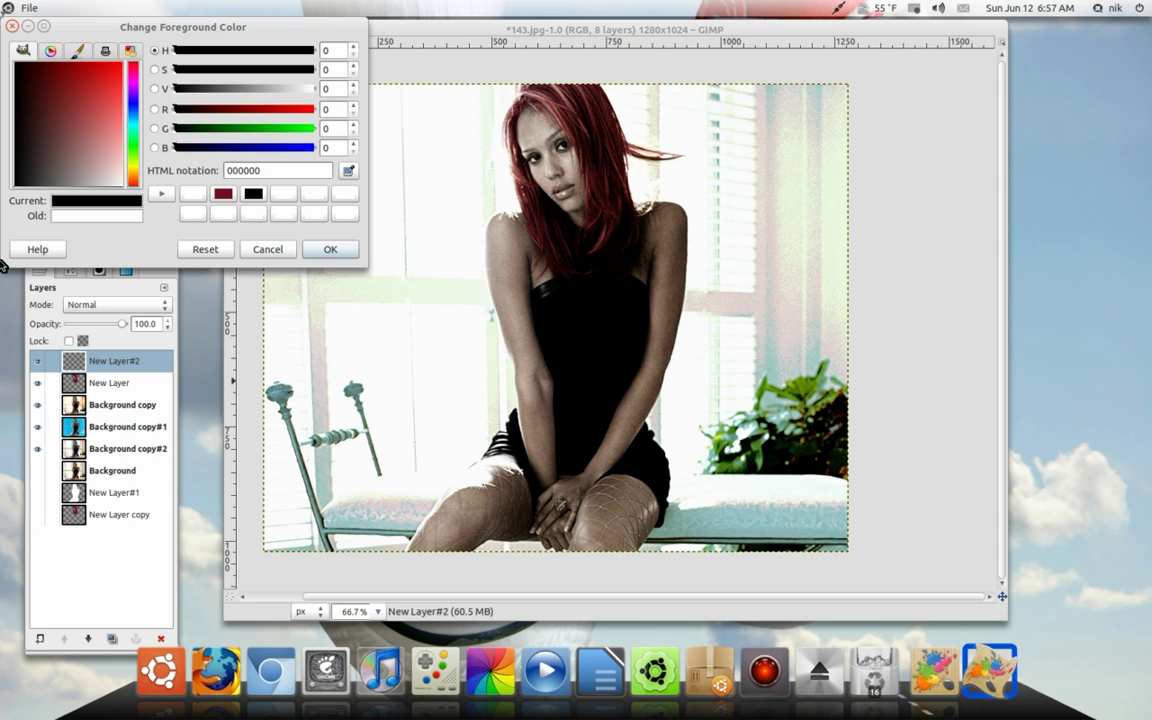
left_click(330, 249)
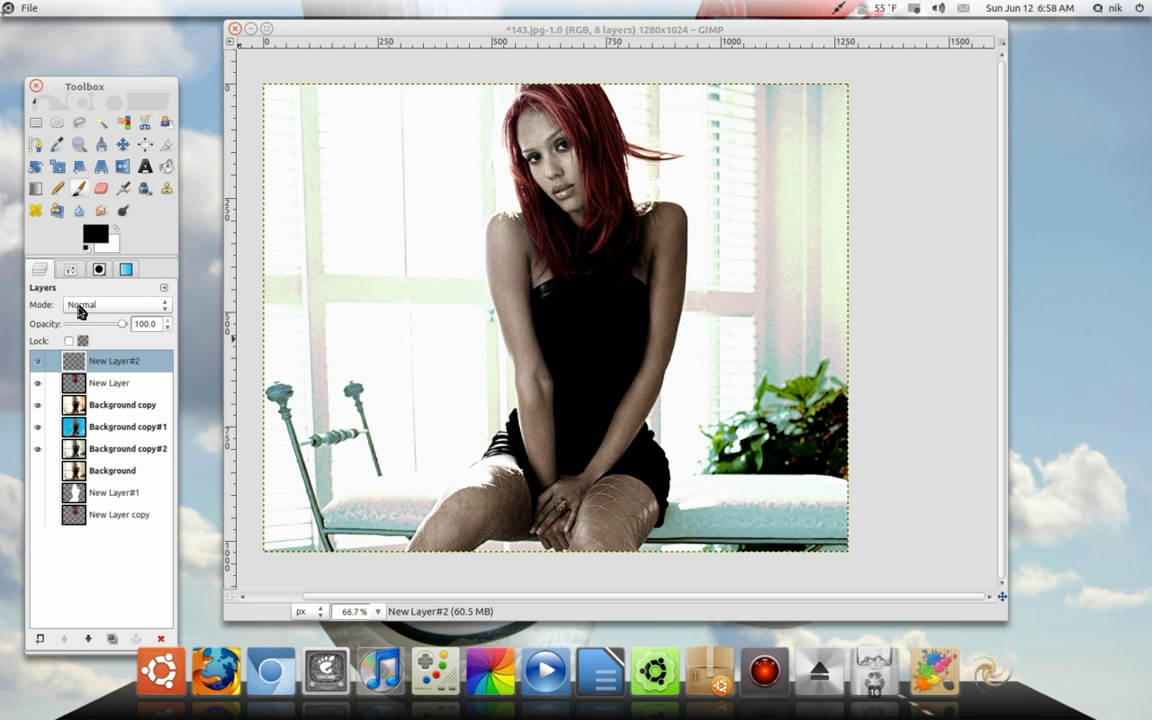
left_click(70, 269)
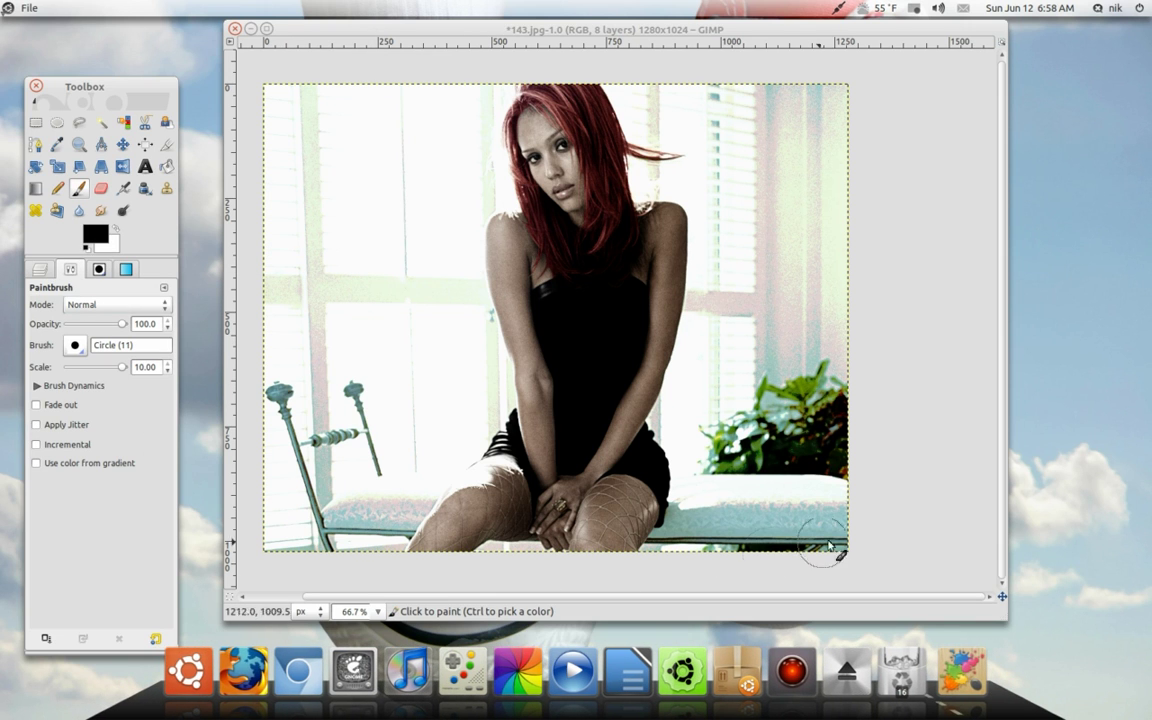
Paint a rough black border along the image's bottom edge and up the lower part of the left edge.
mouse_move(828, 556)
left_mouse_down()
mouse_move(952, 486)
mouse_move(895, 496)
left_mouse_up()
mouse_move(797, 514)
left_mouse_down()
mouse_move(722, 498)
mouse_move(631, 510)
left_mouse_up()
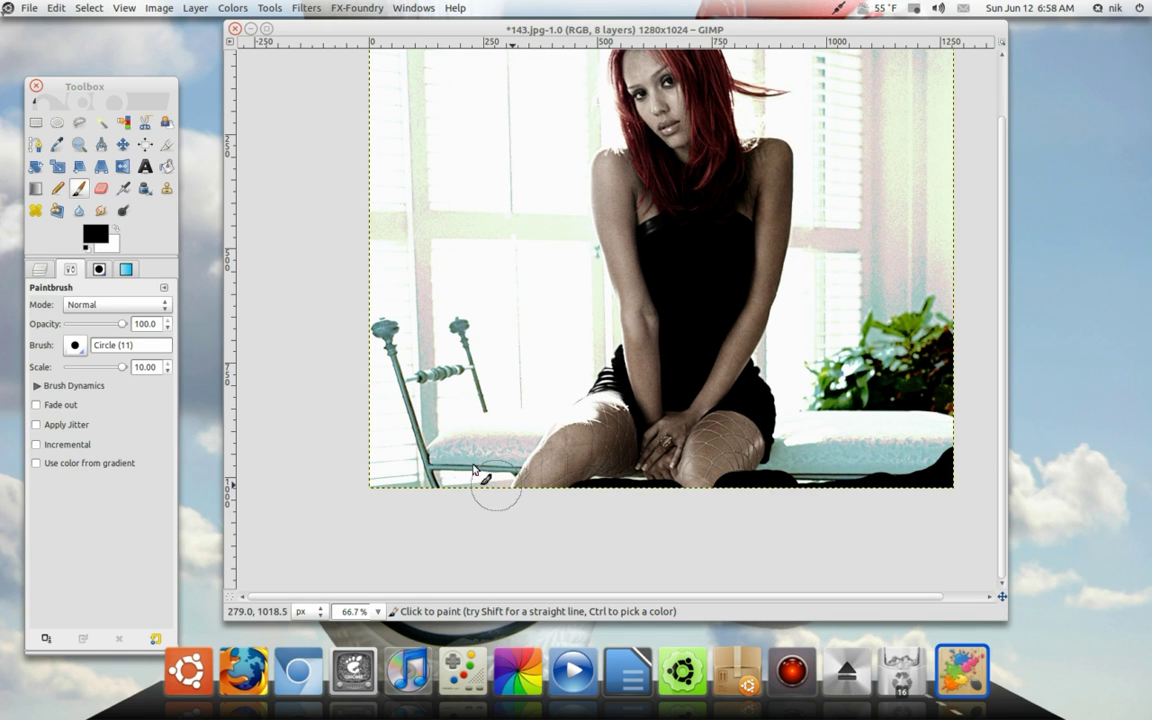
scroll(424, 300, "up", 3)
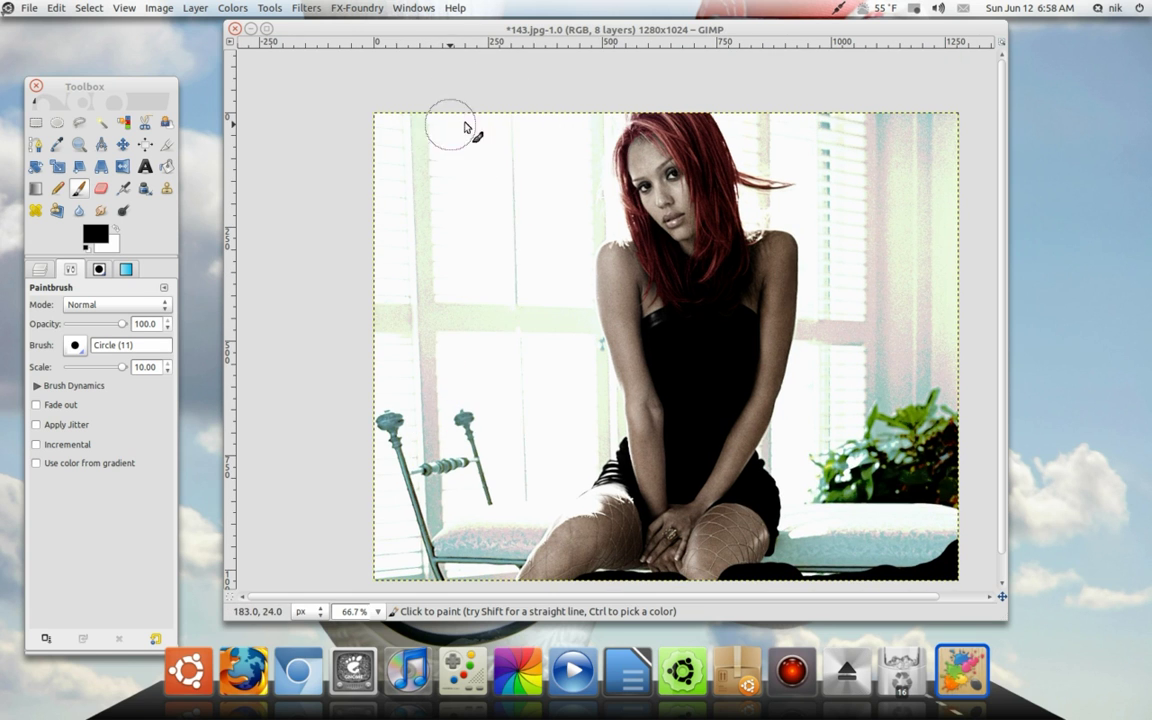
scroll(368, 237, "down", 4)
scroll(480, 320, "left", 2)
mouse_move(603, 481)
left_mouse_down()
mouse_move(619, 483)
mouse_move(525, 484)
mouse_move(536, 478)
mouse_move(493, 476)
mouse_move(434, 445)
mouse_move(419, 240)
left_mouse_up()
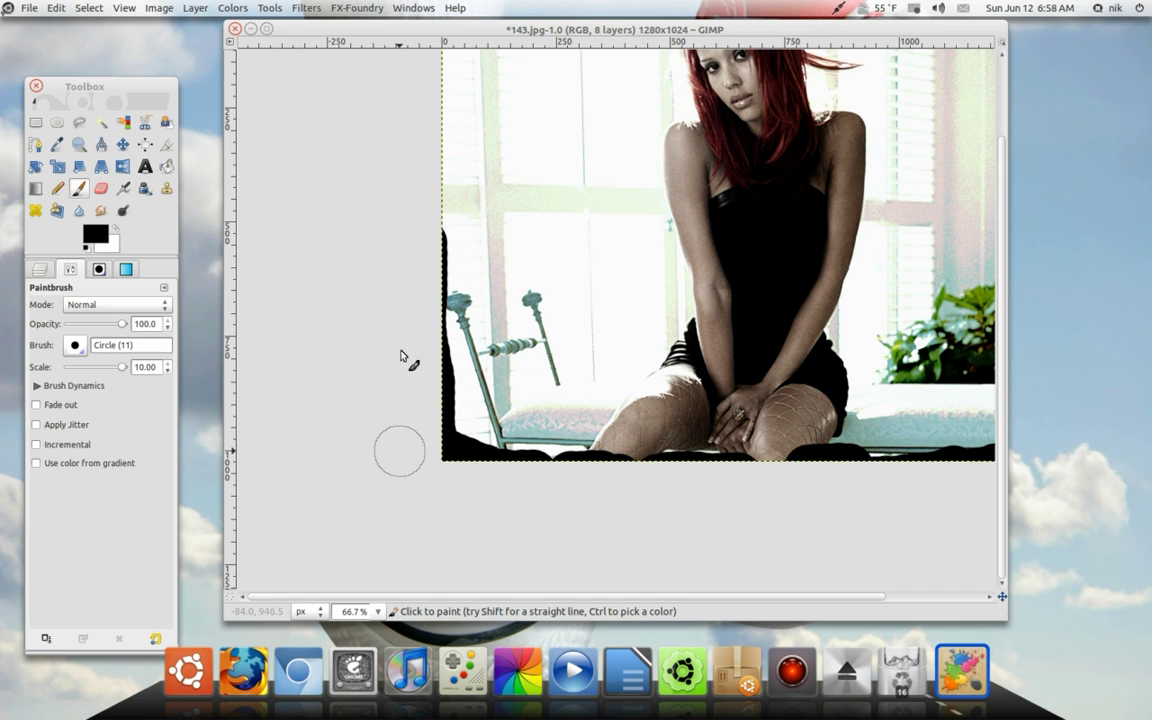
Continue the black border up the image's left edge, around the top-left corner and along the top edge.
scroll(395, 420, "up", 5)
left_click_drag(436, 438, 438, 382)
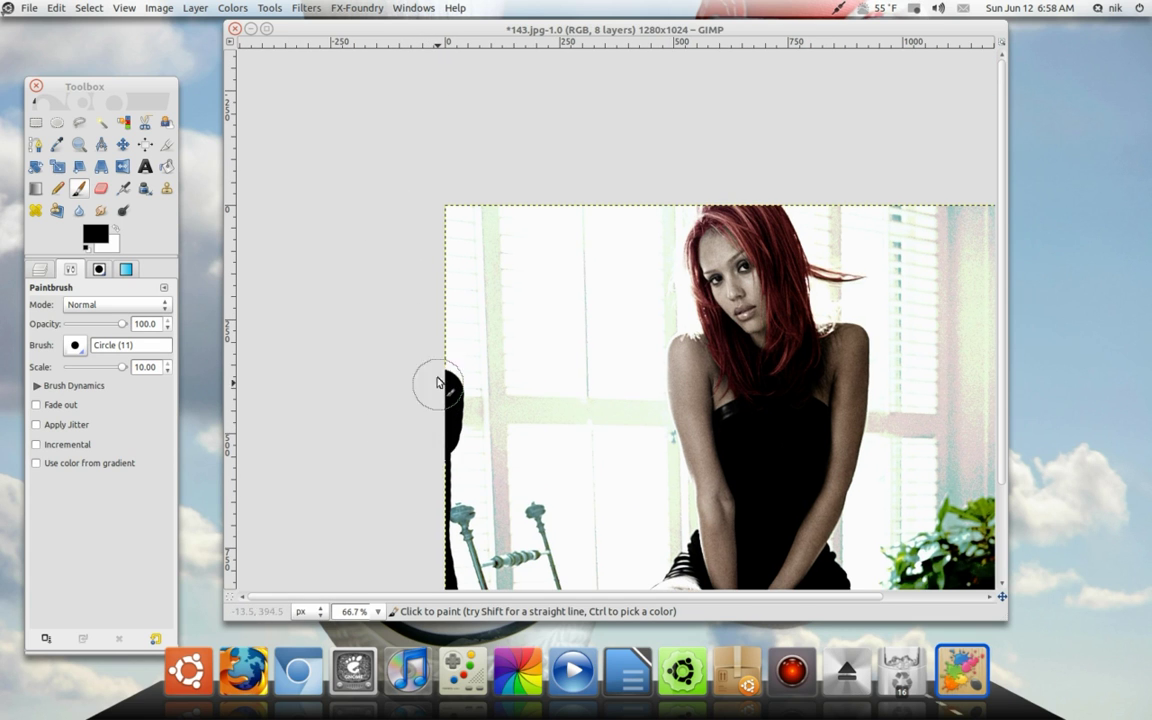
mouse_move(433, 322)
left_mouse_down()
mouse_move(458, 208)
mouse_move(512, 183)
mouse_move(356, 214)
mouse_move(345, 228)
mouse_move(468, 211)
left_mouse_up()
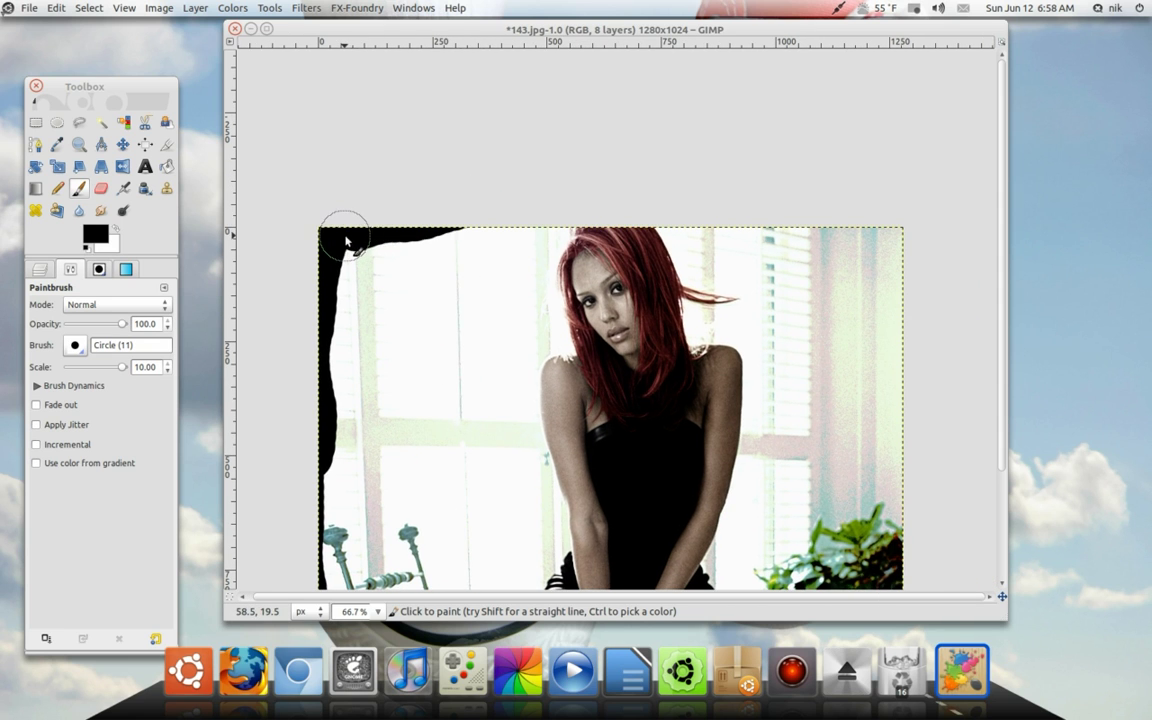
scroll(394, 226, "right", 1)
mouse_move(452, 218)
left_mouse_down()
mouse_move(572, 202)
mouse_move(728, 220)
mouse_move(556, 215)
mouse_move(709, 214)
mouse_move(845, 242)
left_mouse_up()
scroll(630, 212, "right", 3)
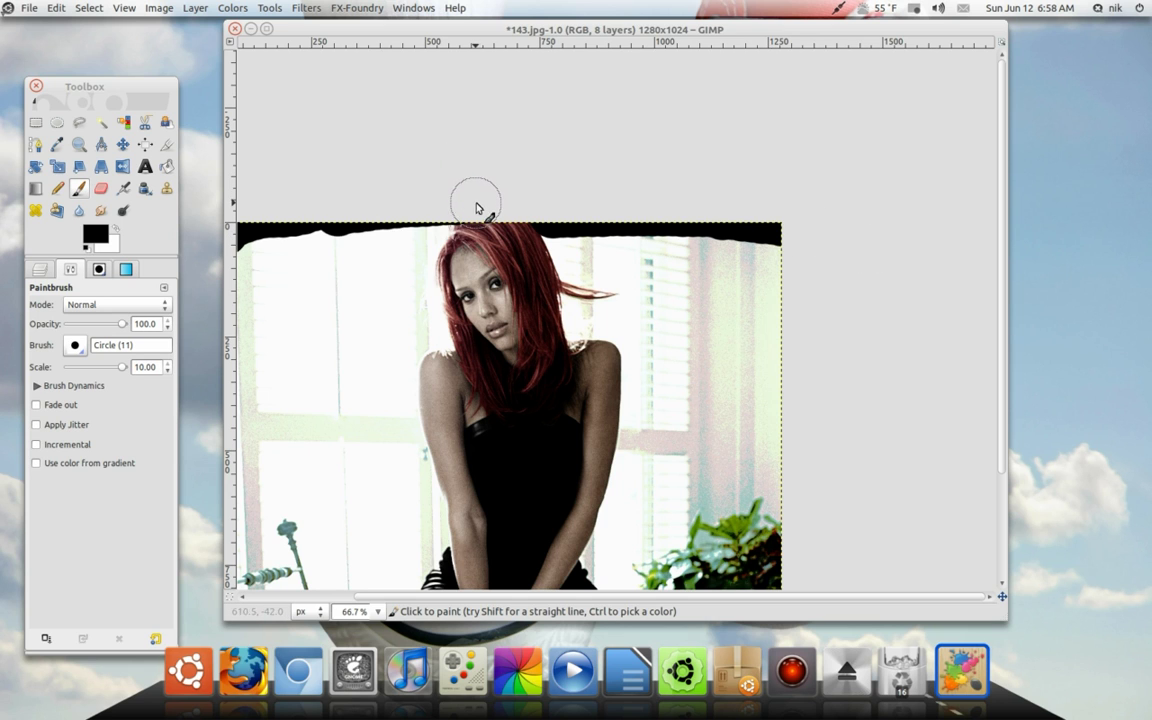
scroll(458, 185, "left", 6)
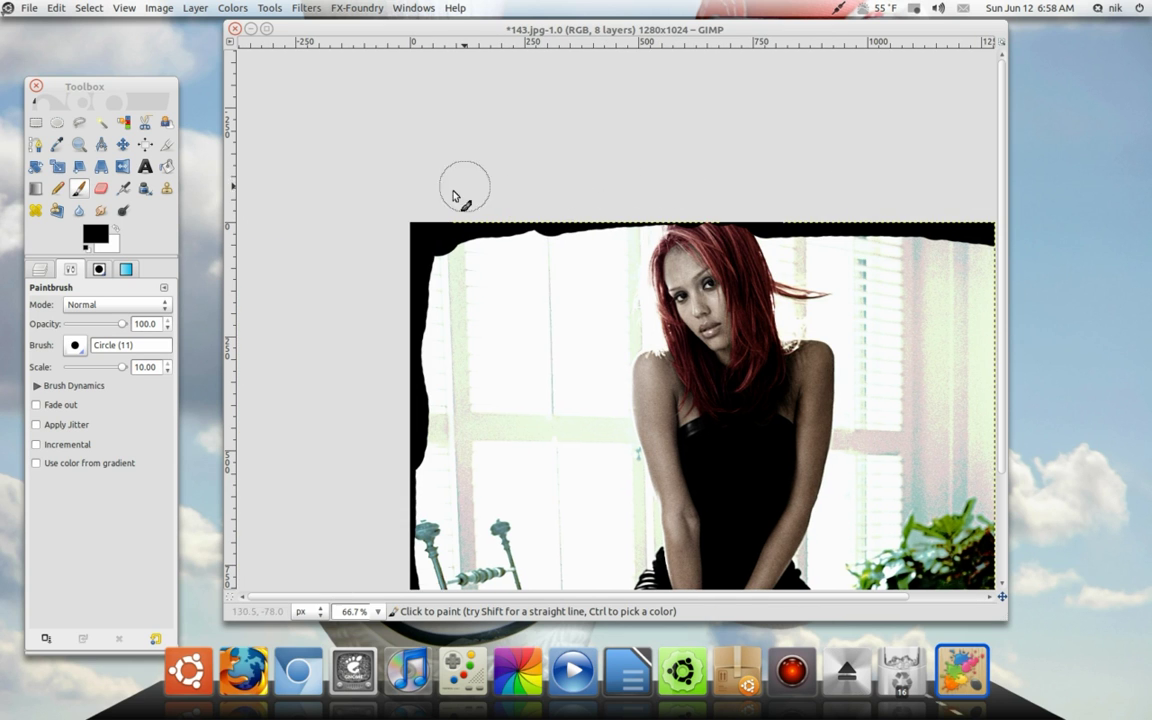
left_click(431, 257)
left_click_drag(308, 314, 291, 210)
Paint the black border down the image's right edge to close the frame, thickening it in places.
scroll(368, 364, "right", 6)
scroll(368, 364, "up", 2)
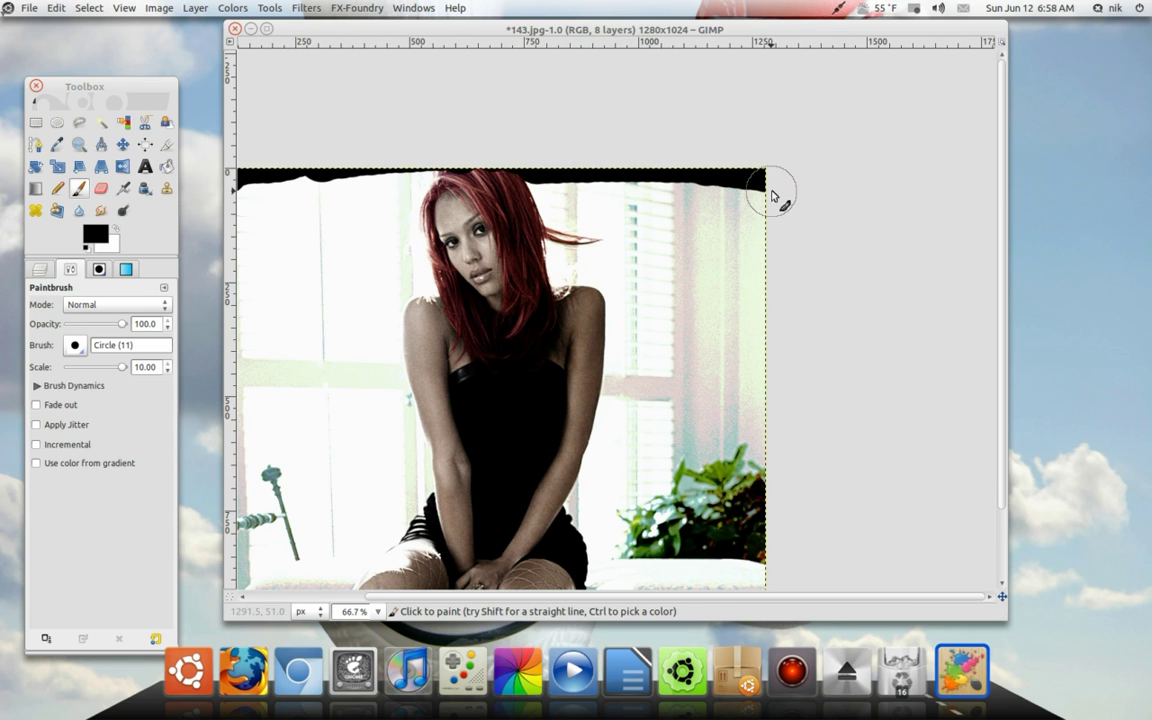
mouse_move(779, 188)
left_mouse_down()
mouse_move(796, 380)
mouse_move(794, 333)
left_mouse_up()
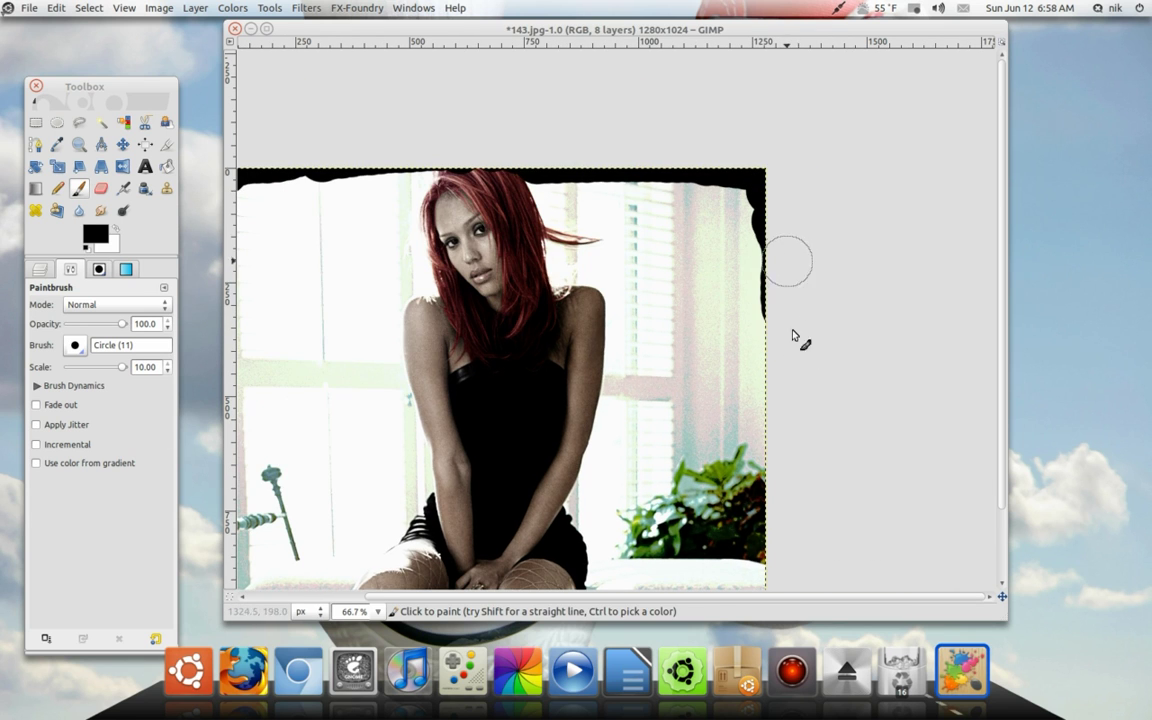
left_click_drag(799, 380, 799, 265)
scroll(799, 265, "down", 1)
mouse_move(771, 193)
left_mouse_down()
mouse_move(787, 283)
mouse_move(779, 497)
left_mouse_up()
mouse_move(839, 164)
left_mouse_down()
mouse_move(851, 237)
mouse_move(802, 240)
left_mouse_up()
left_click(790, 227)
left_click(795, 206)
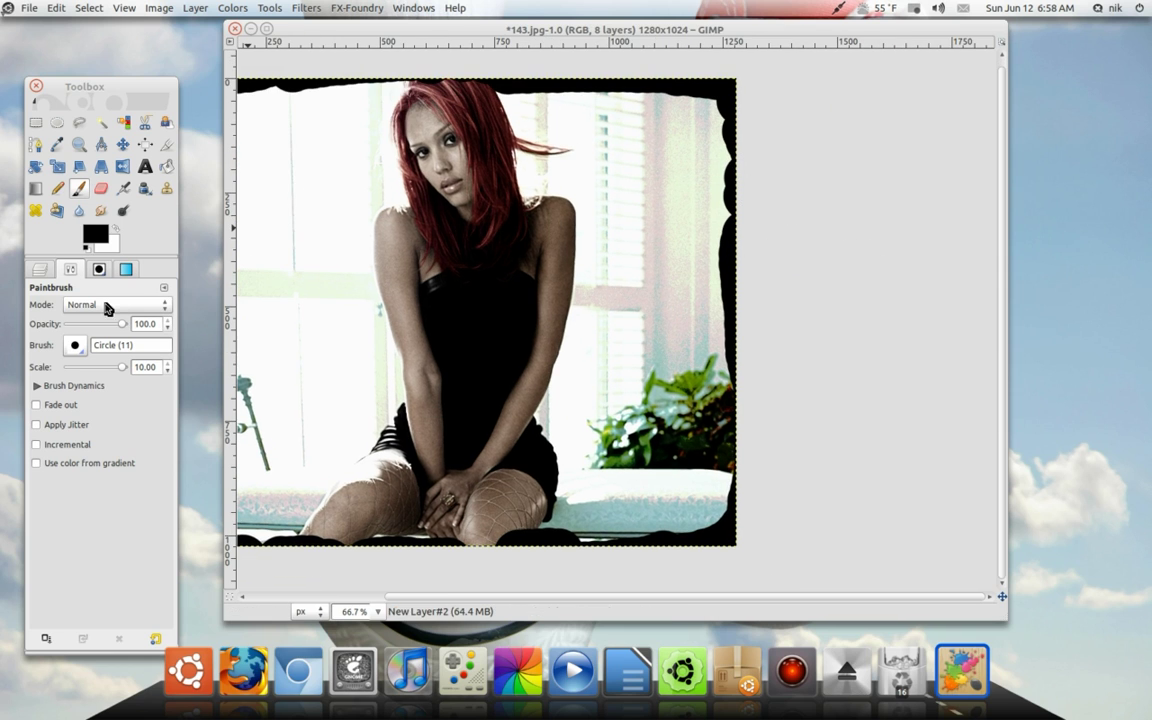
Apply a Gaussian Blur with a 294 px horizontal and vertical radius, RLE method, to the black frame on New Layer#2.
left_click(42, 270)
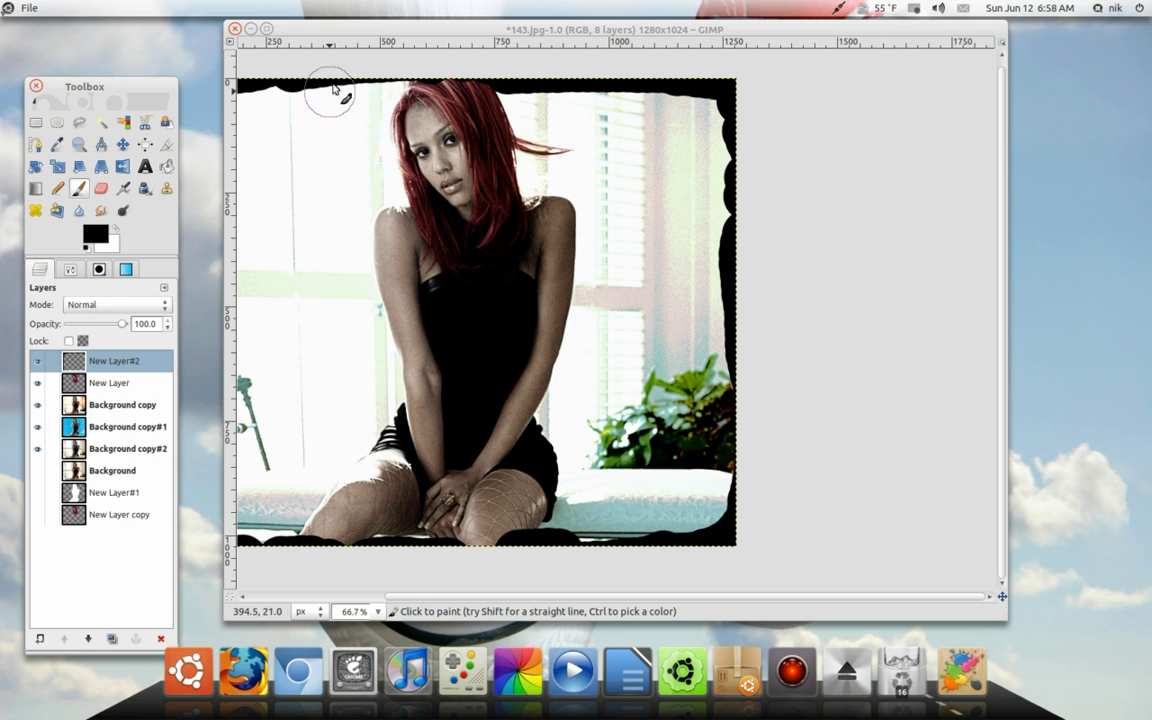
left_click_drag(365, 31, 360, 47)
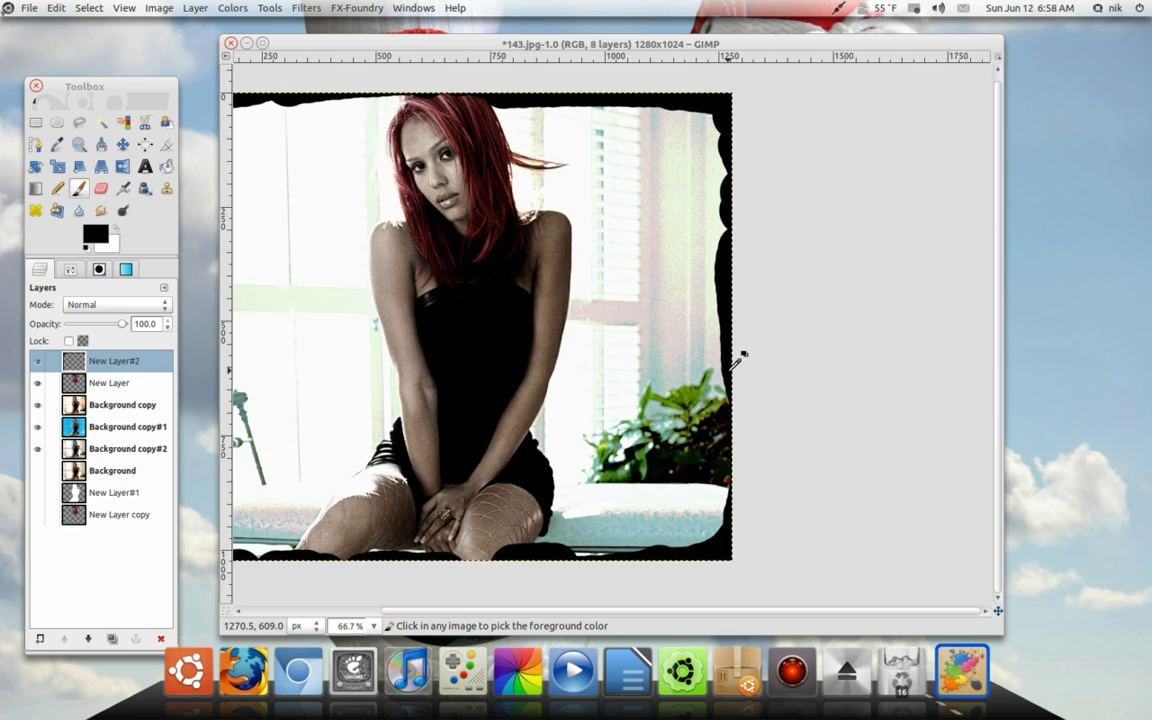
scroll(730, 370, "down", 2)
left_click_drag(730, 375, 733, 437)
left_click(269, 8)
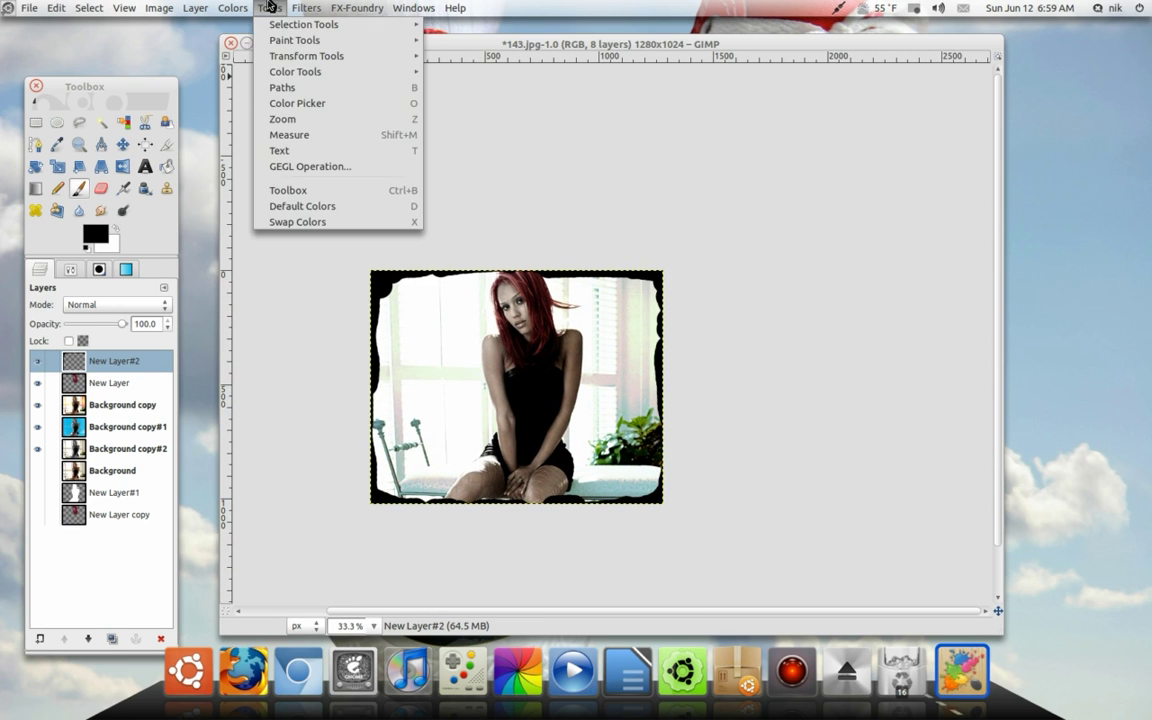
mouse_move(330, 96)
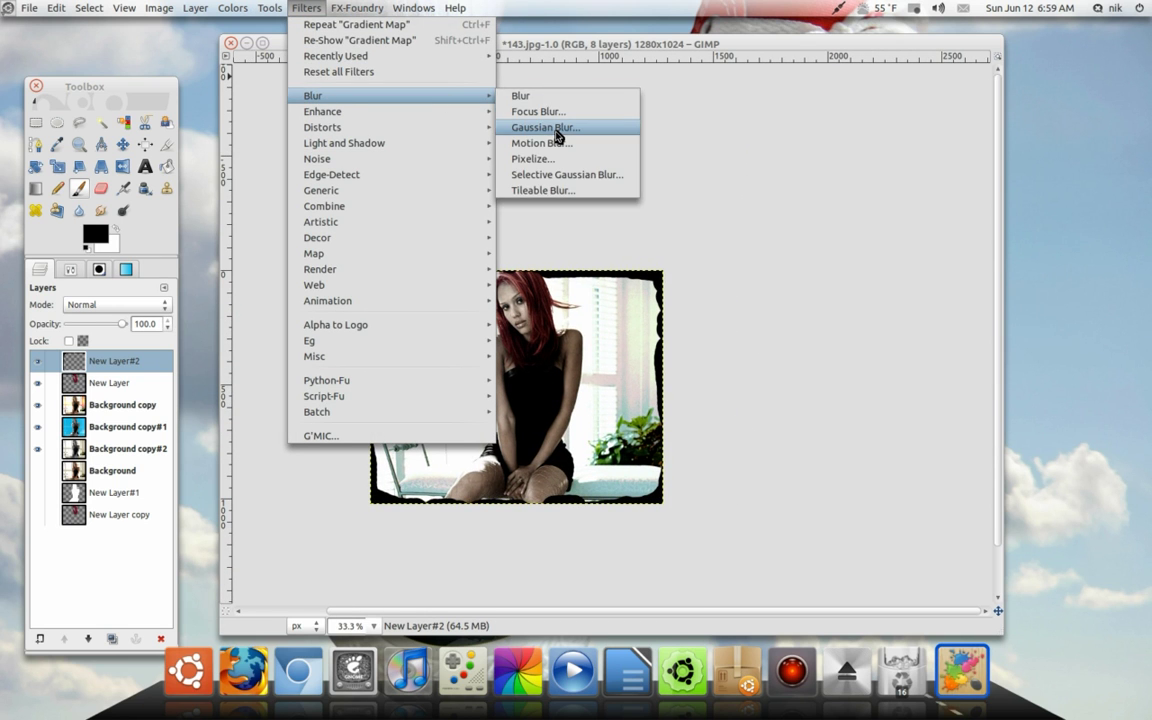
left_click(542, 130)
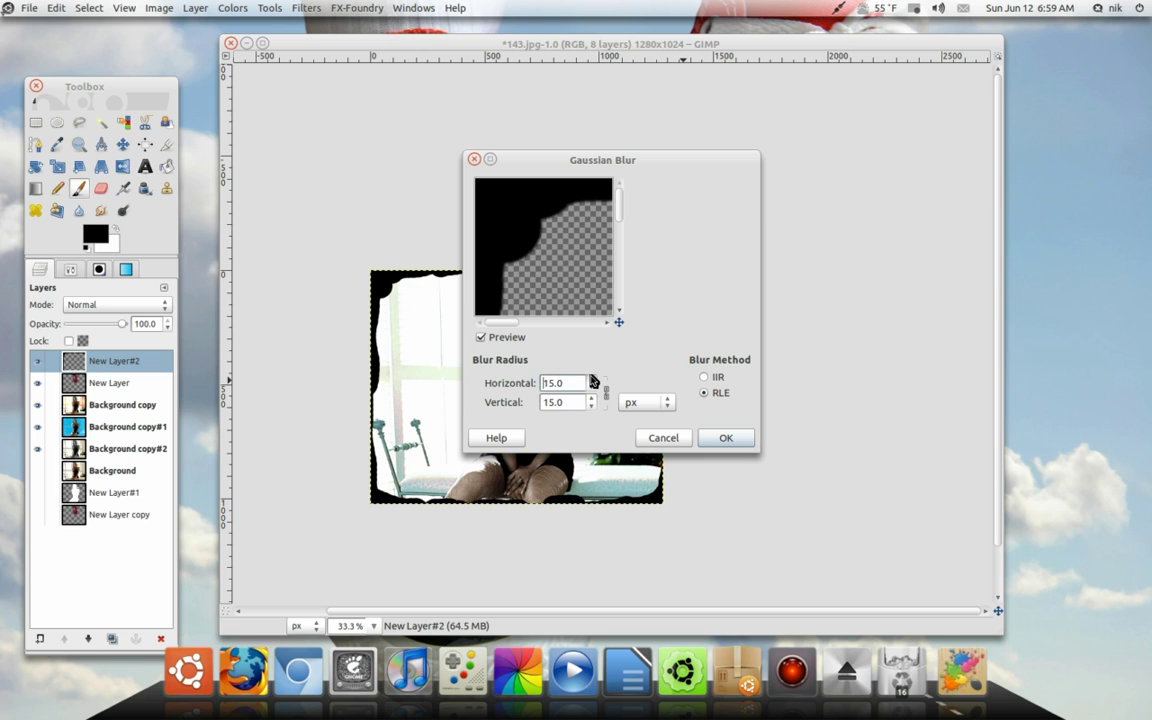
left_click(591, 378)
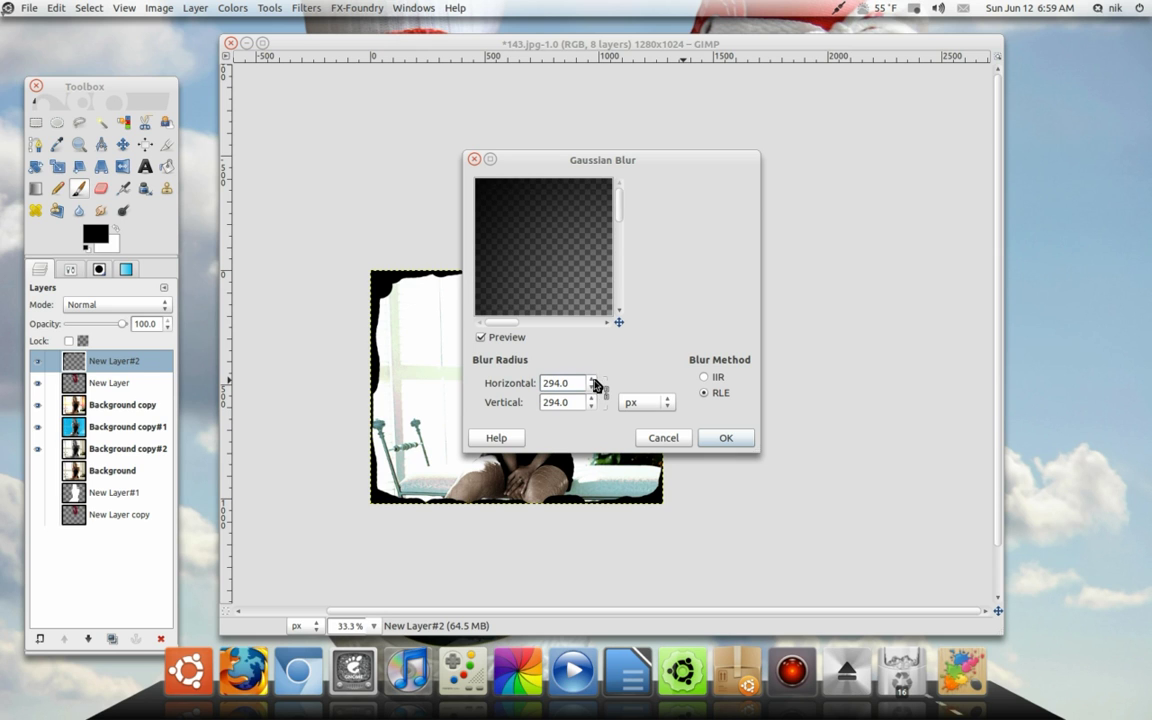
left_click(727, 439)
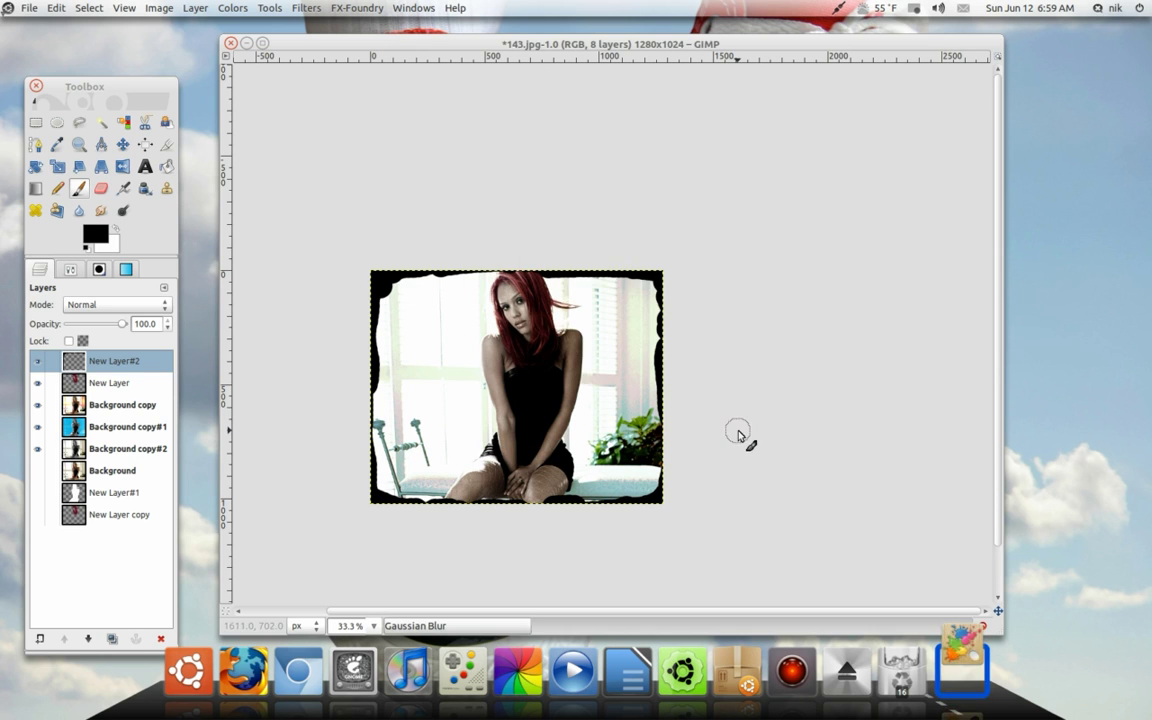
scroll(728, 429, "up", 1)
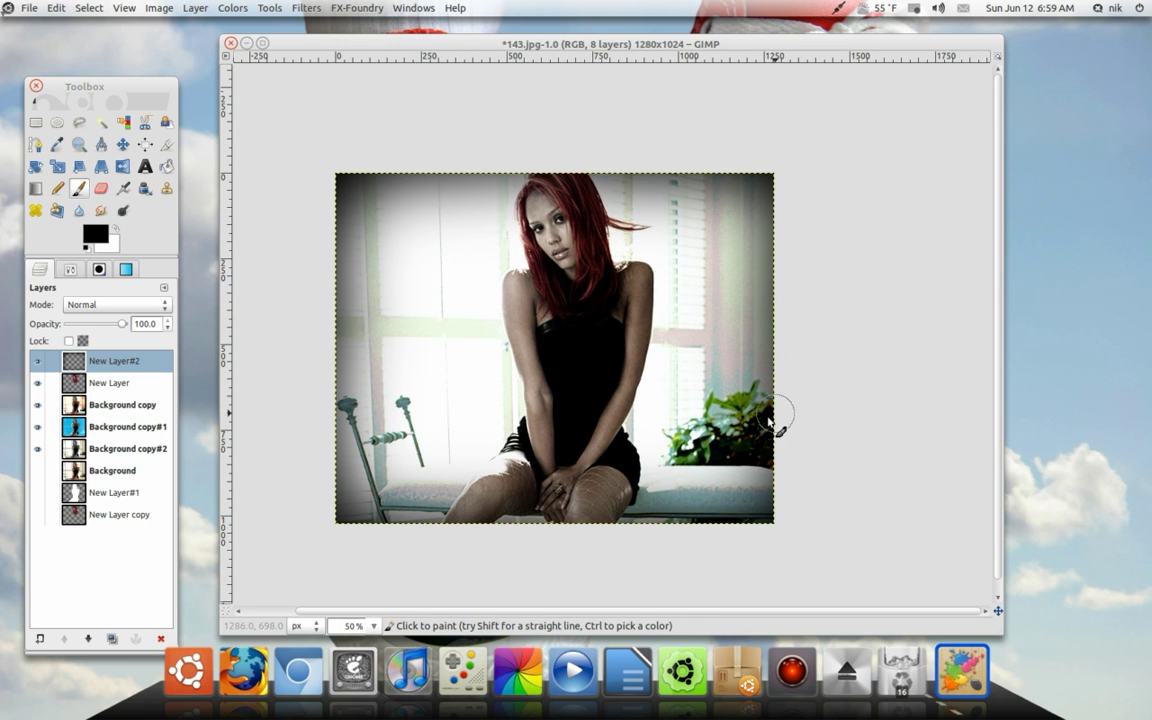
Set the blurred frame layer's blend mode to Soft light and duplicate the layer three times.
left_click(100, 306)
left_click(99, 306)
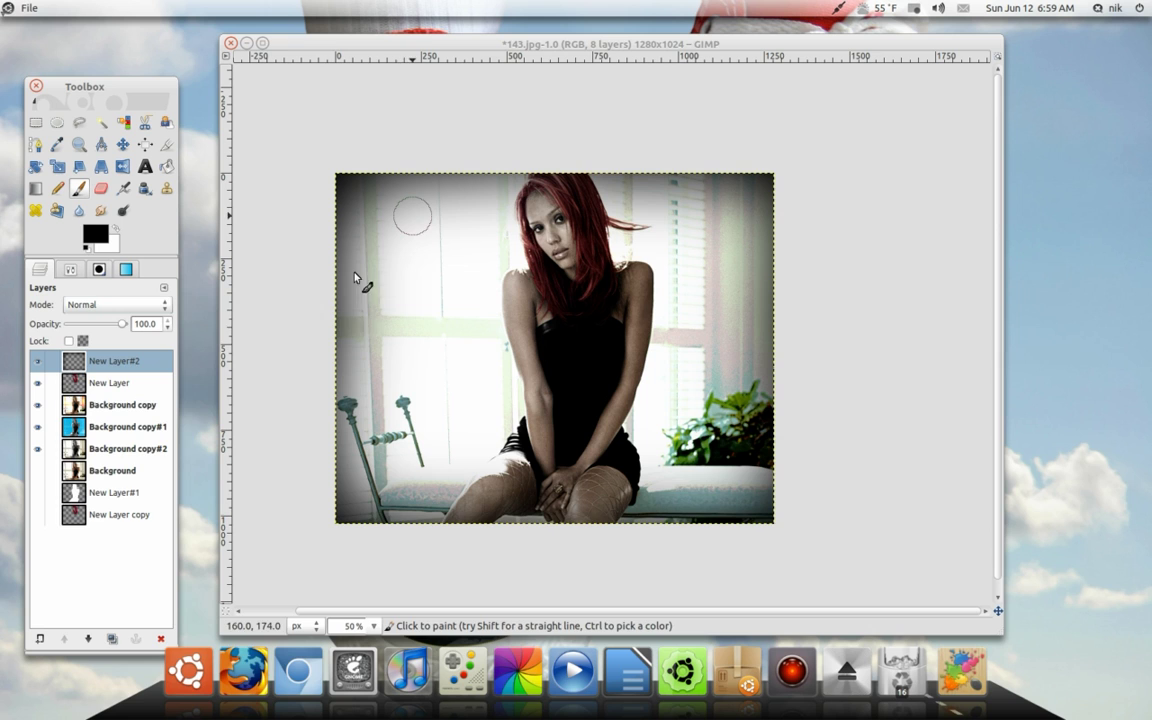
left_click(103, 306)
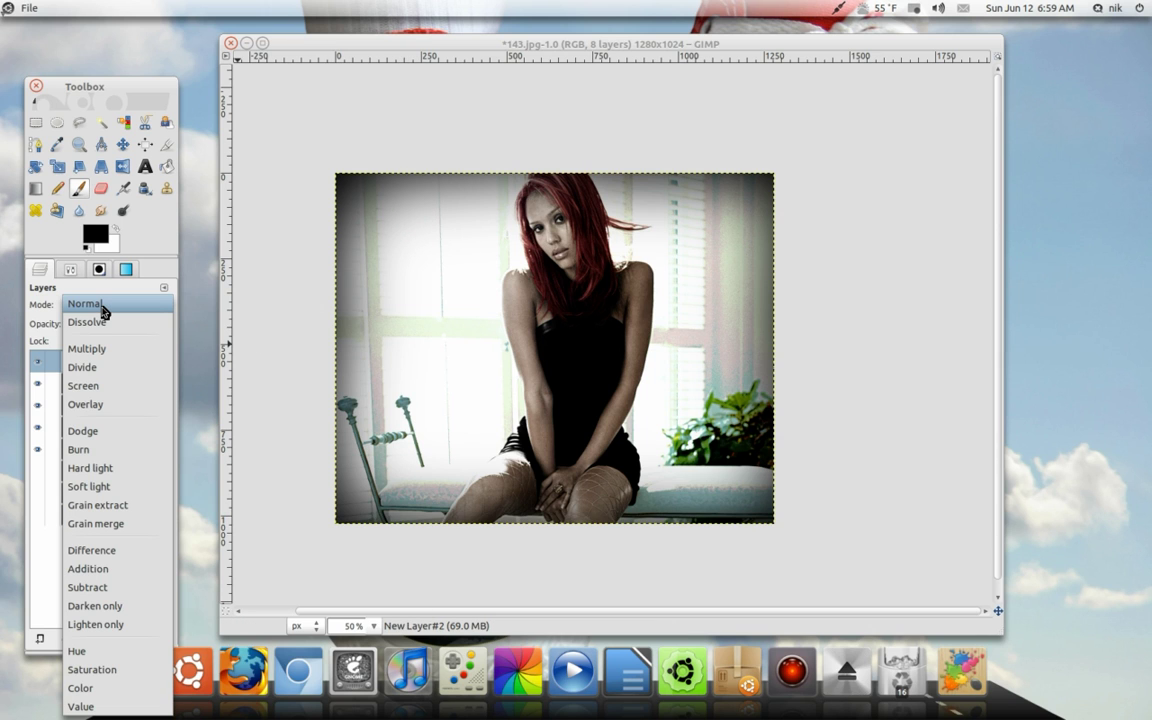
left_click(104, 492)
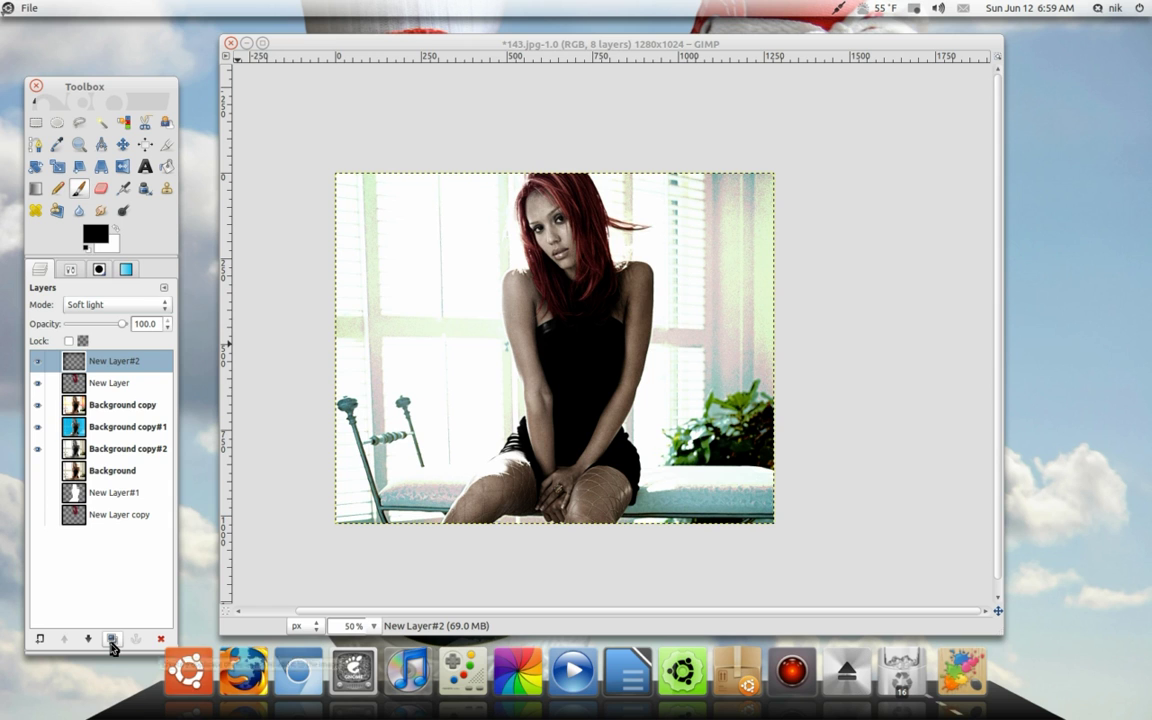
left_click(111, 640)
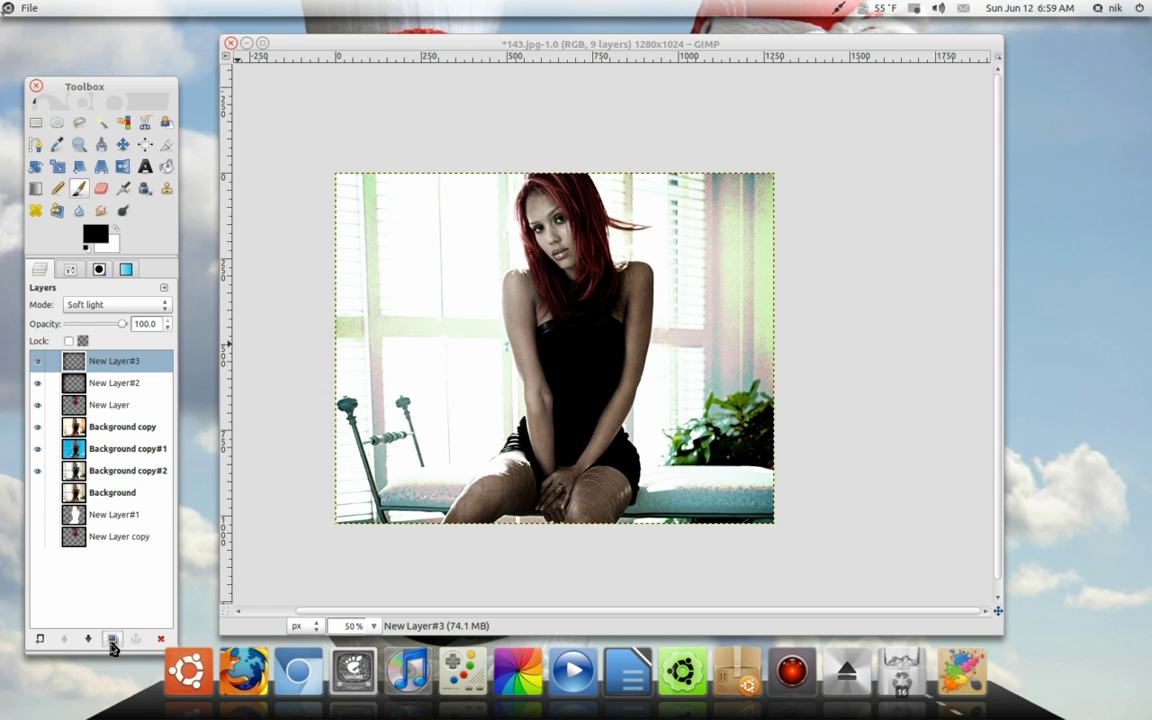
left_click(111, 640)
left_click(111, 640)
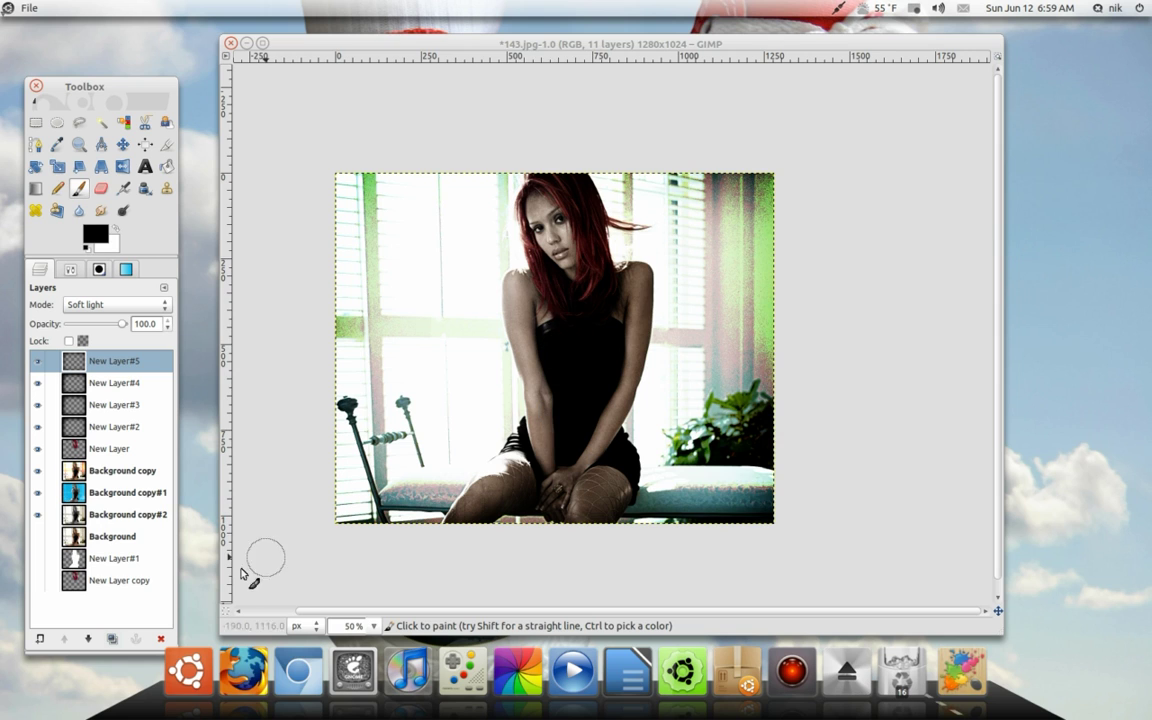
Place a duplicate of the white woman-shaped New Layer#1 directly above Background copy and set its blend mode to Soft light.
left_click(124, 565)
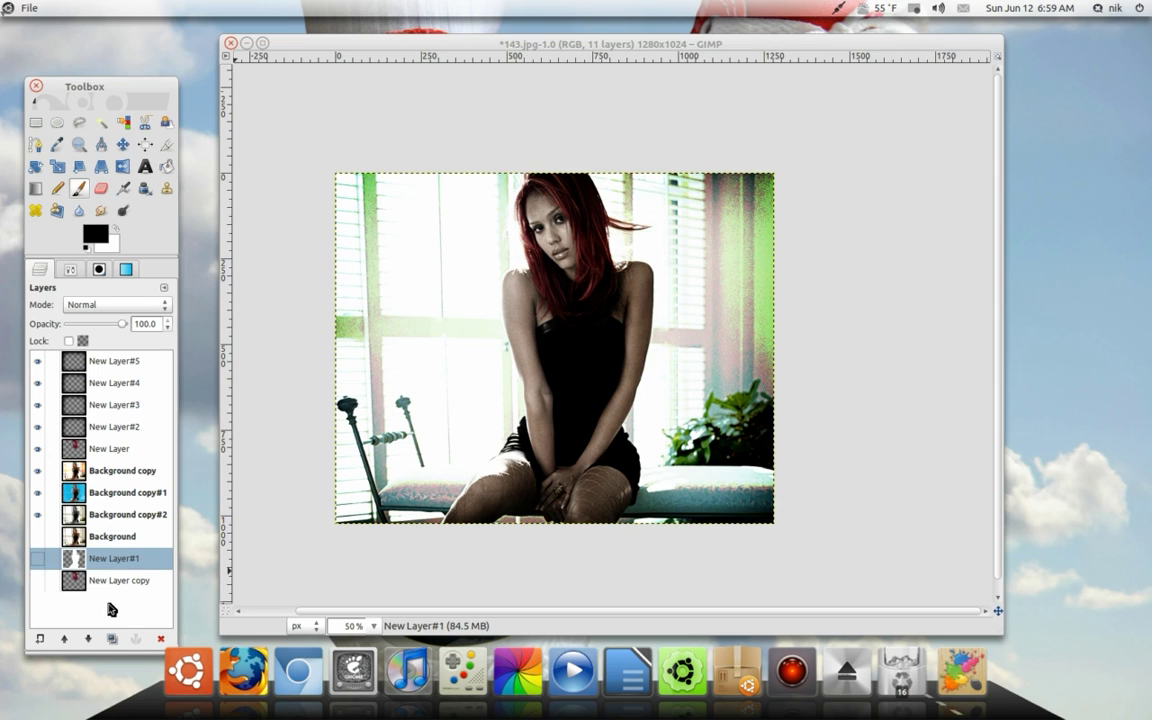
left_click(112, 639)
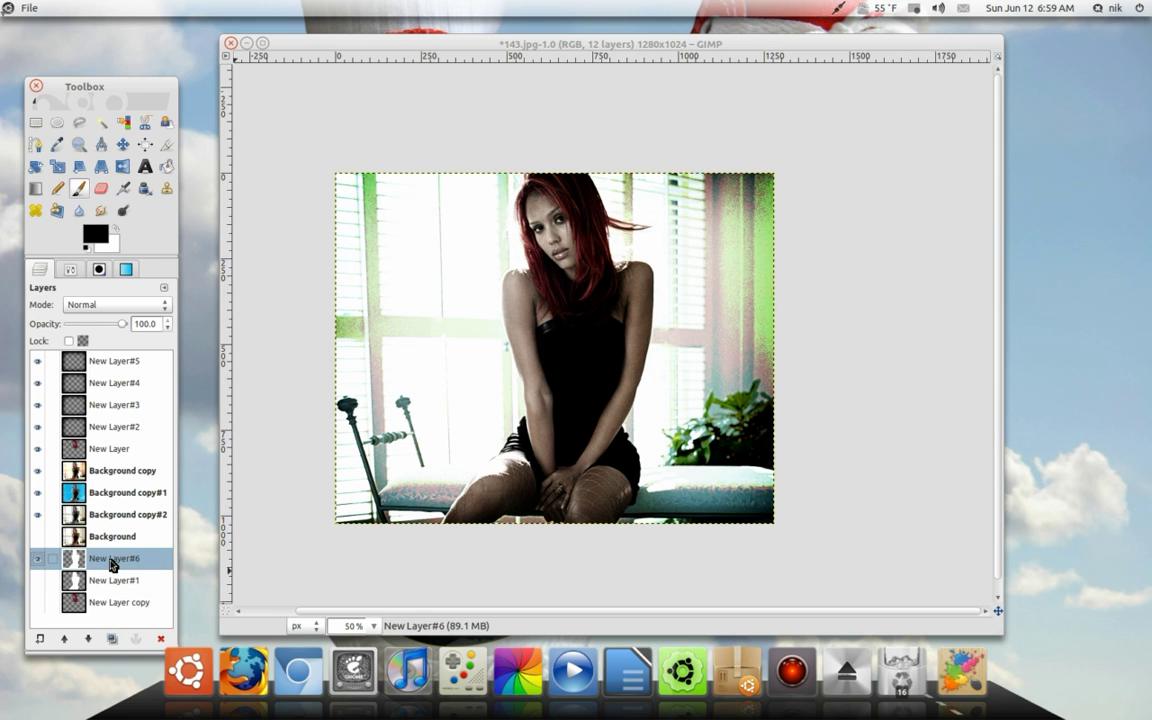
left_click_drag(112, 565, 113, 531)
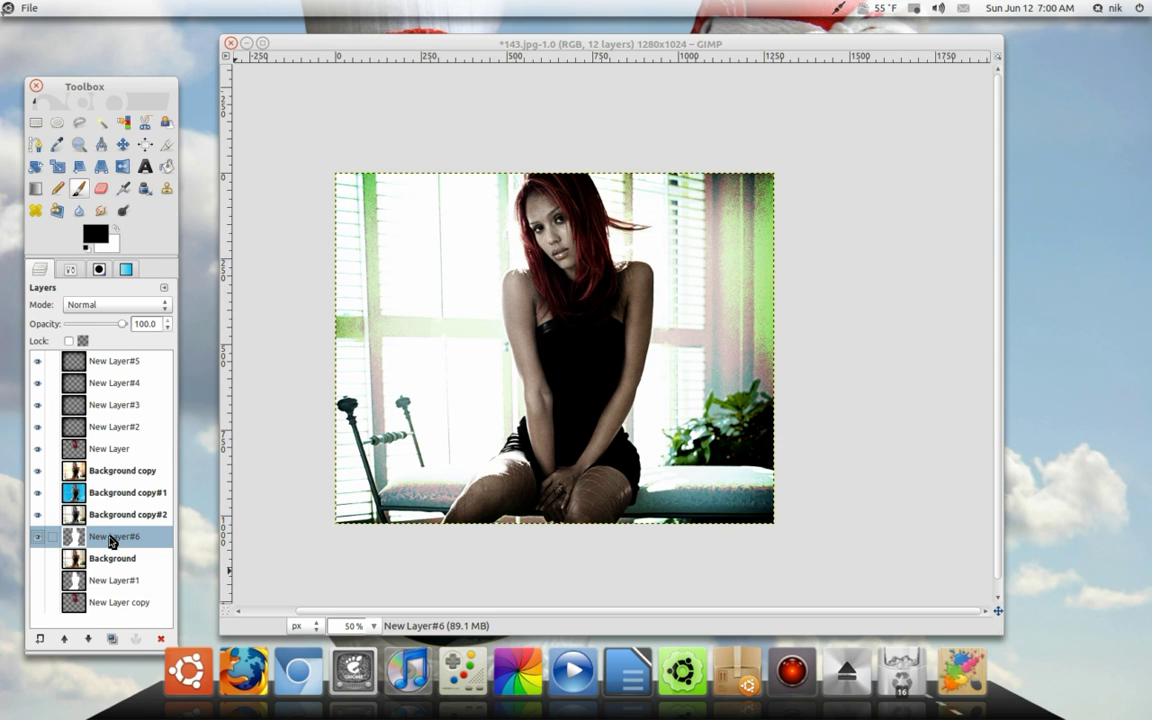
left_click_drag(112, 541, 106, 470)
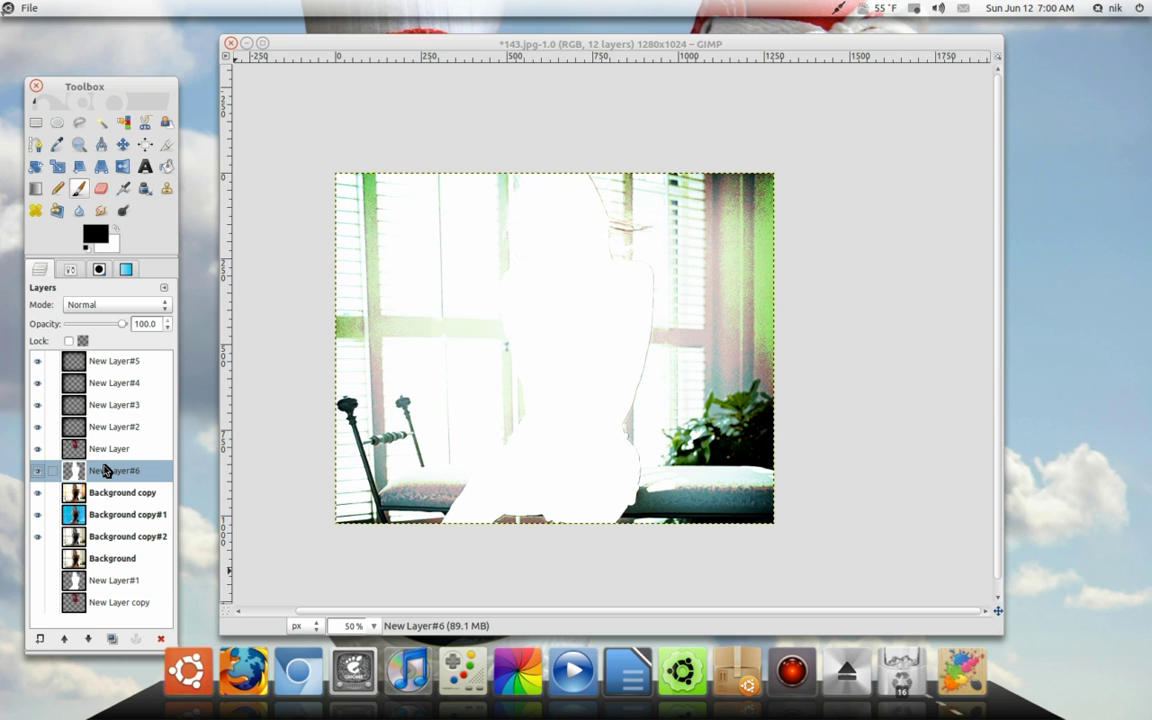
left_click(104, 305)
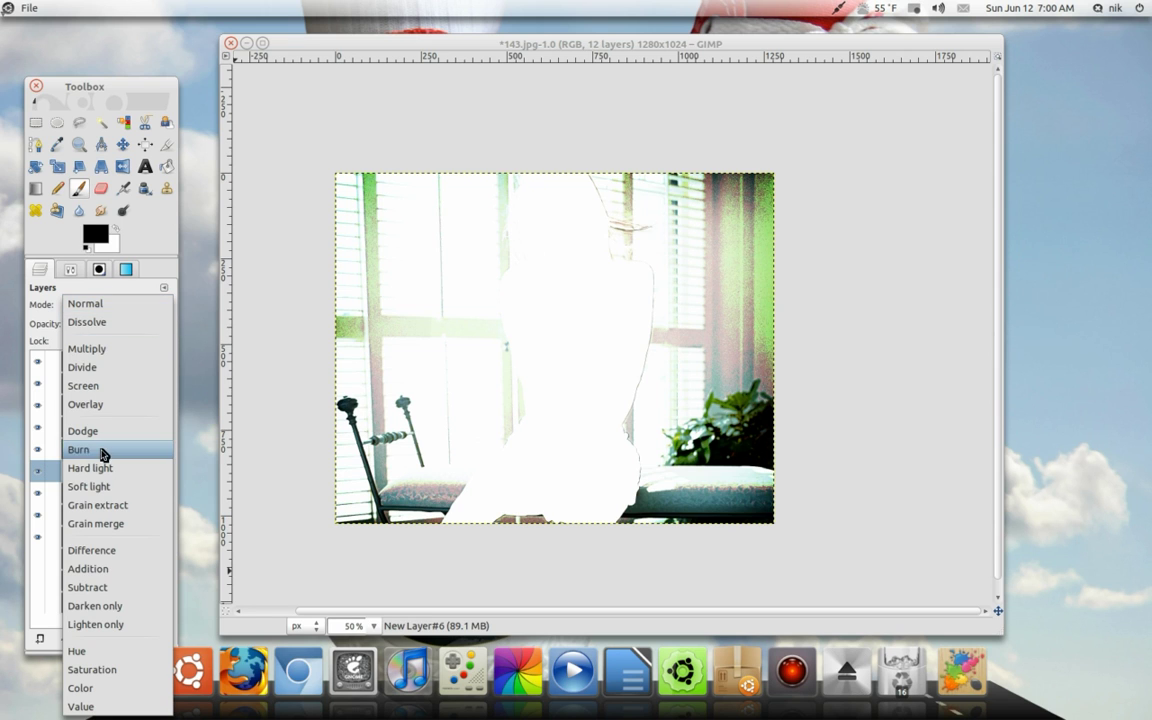
left_click(100, 486)
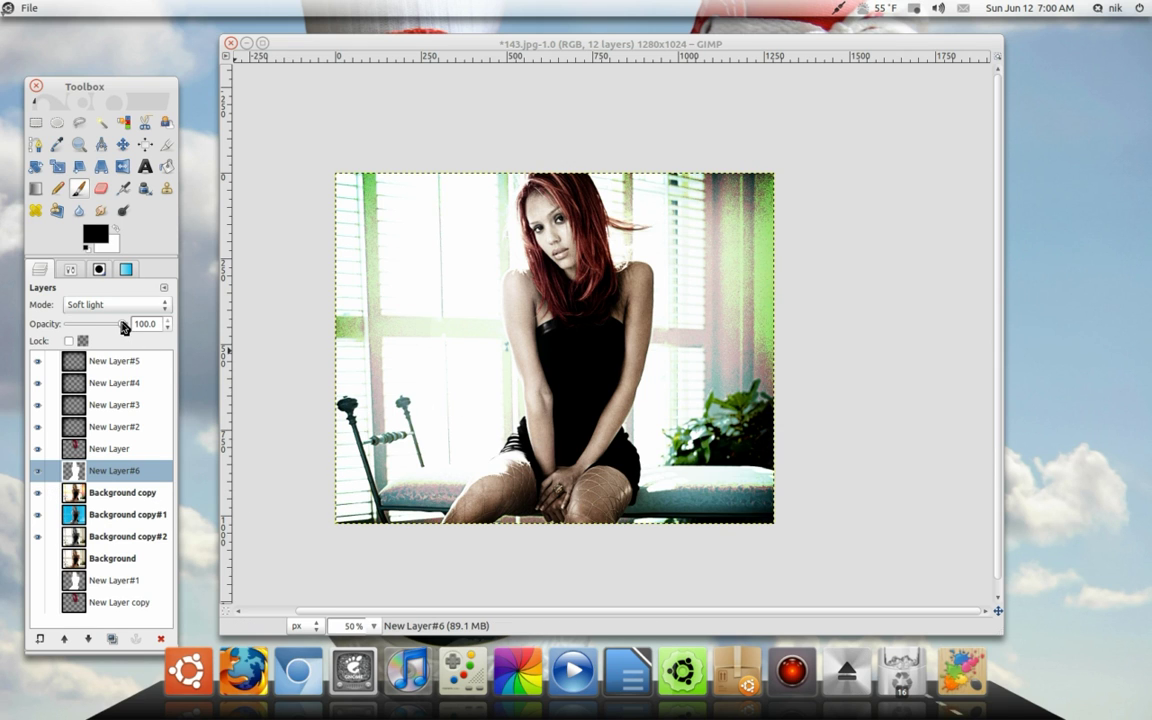
Lower the opacity of the white soft-light layer New Layer#6 to 62.3.
mouse_move(124, 327)
left_mouse_down()
mouse_move(88, 330)
mouse_move(105, 330)
left_mouse_up()
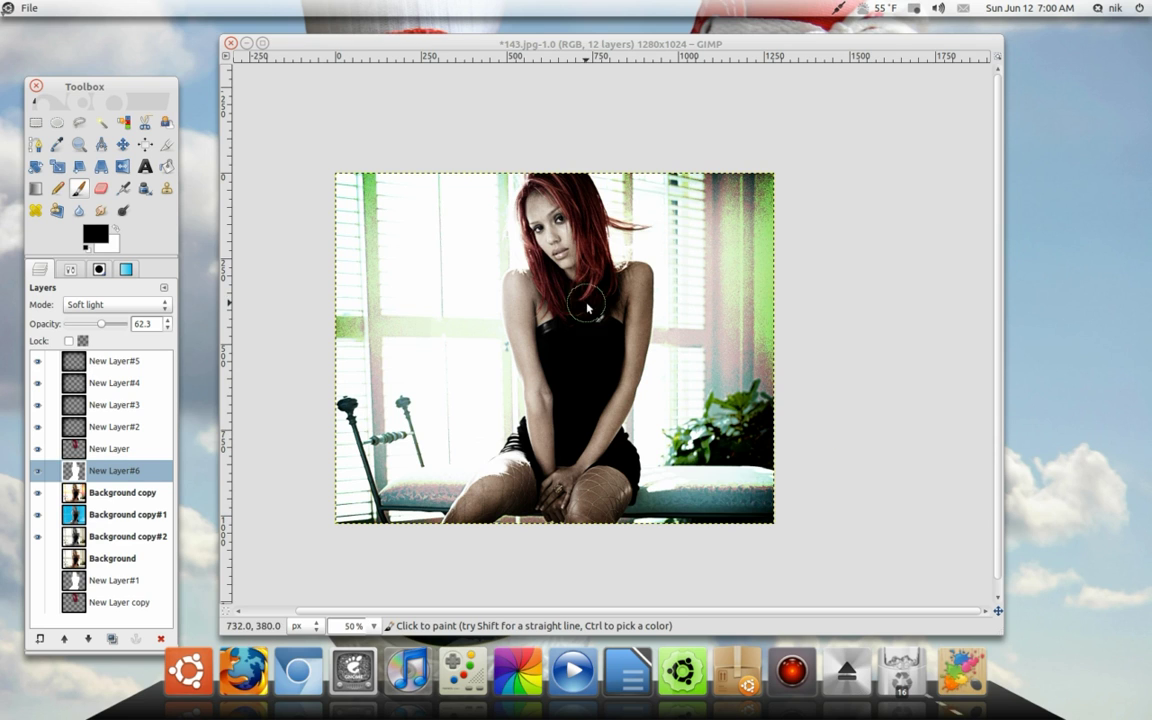
left_click(335, 43)
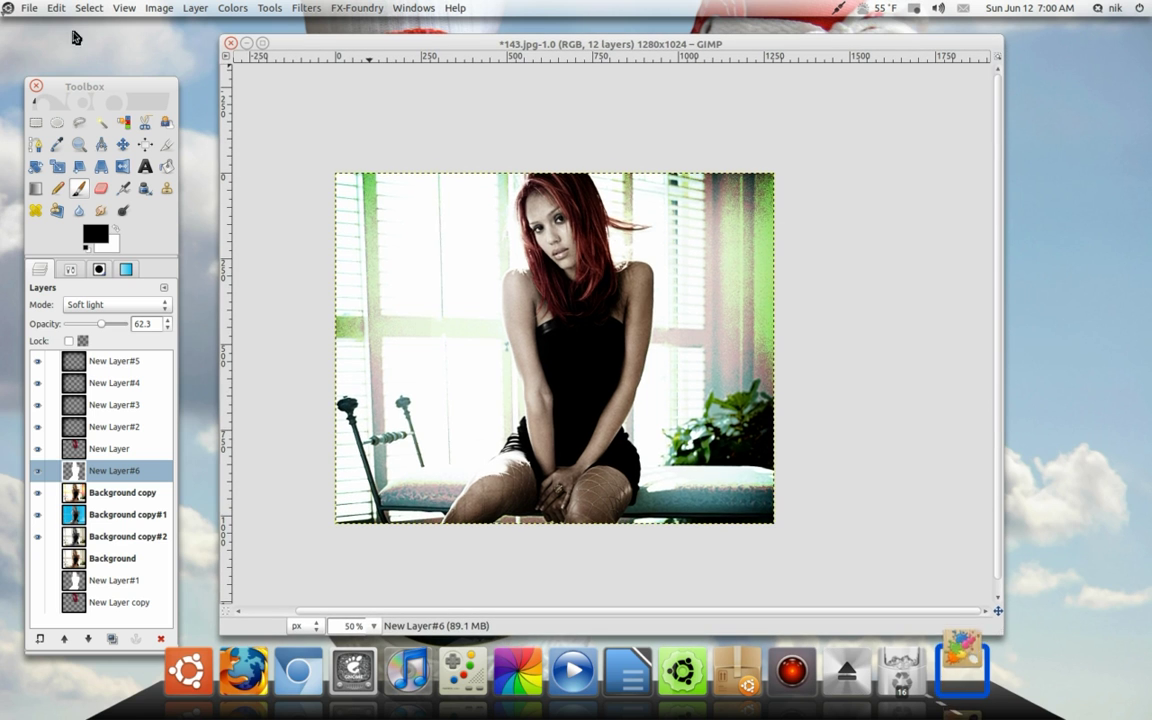
scroll(681, 288, "up", 4)
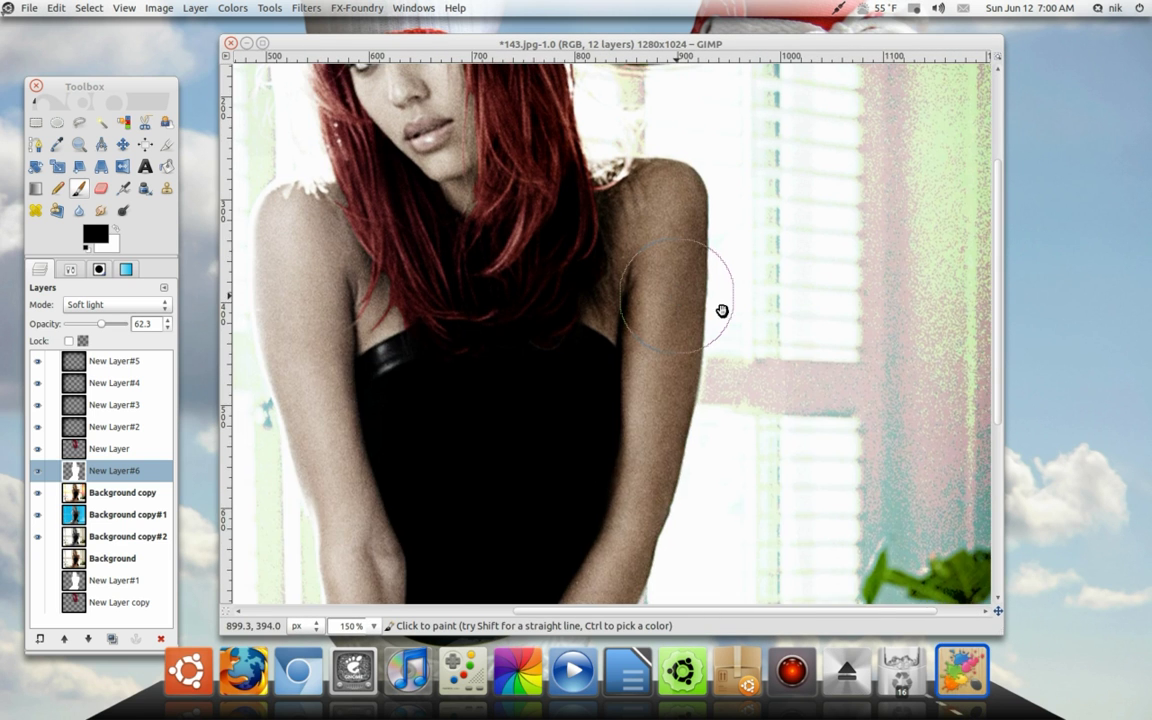
scroll(803, 319, "down", 2)
scroll(800, 320, "down", 2, "ctrl")
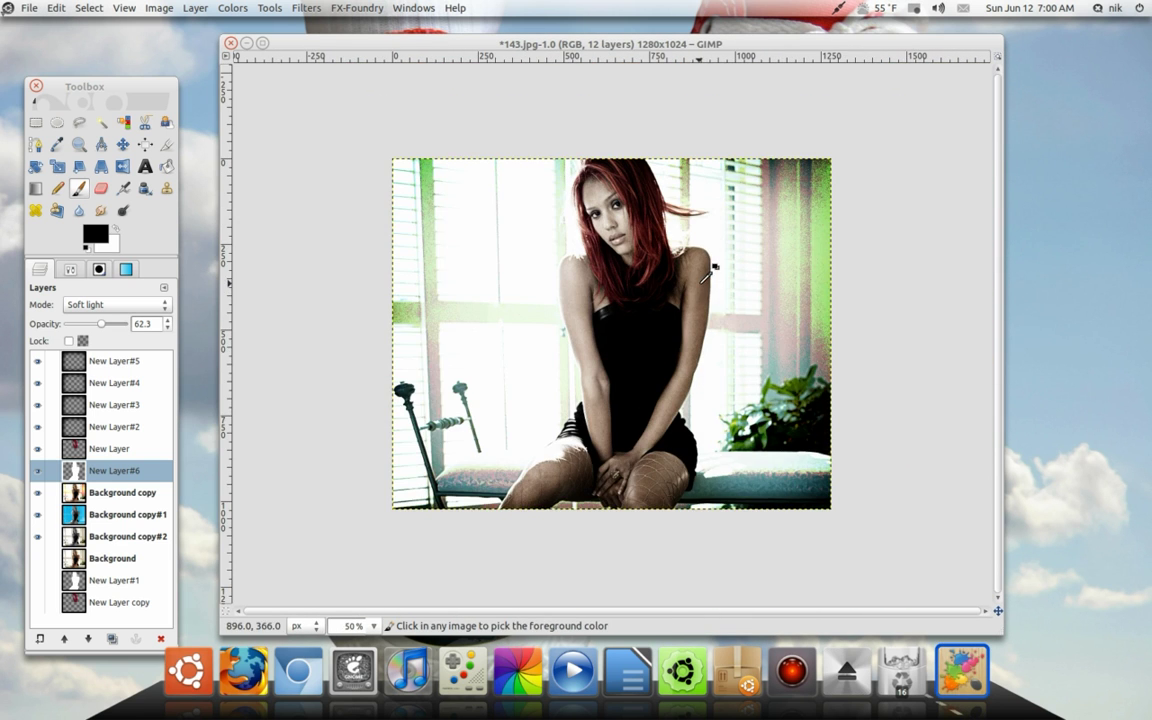
scroll(275, 103, "up", 1, "ctrl")
Save the edited image to 143.jpg as a JPEG at quality 100, accepting the export.
left_click(29, 8)
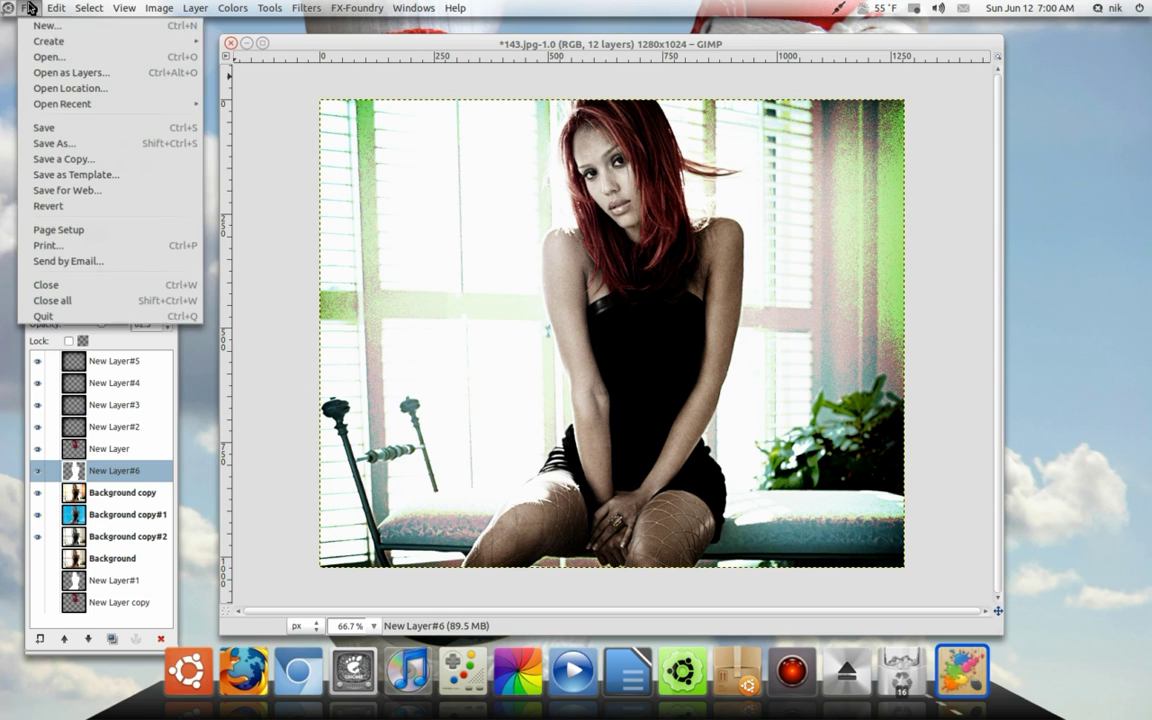
left_click(44, 128)
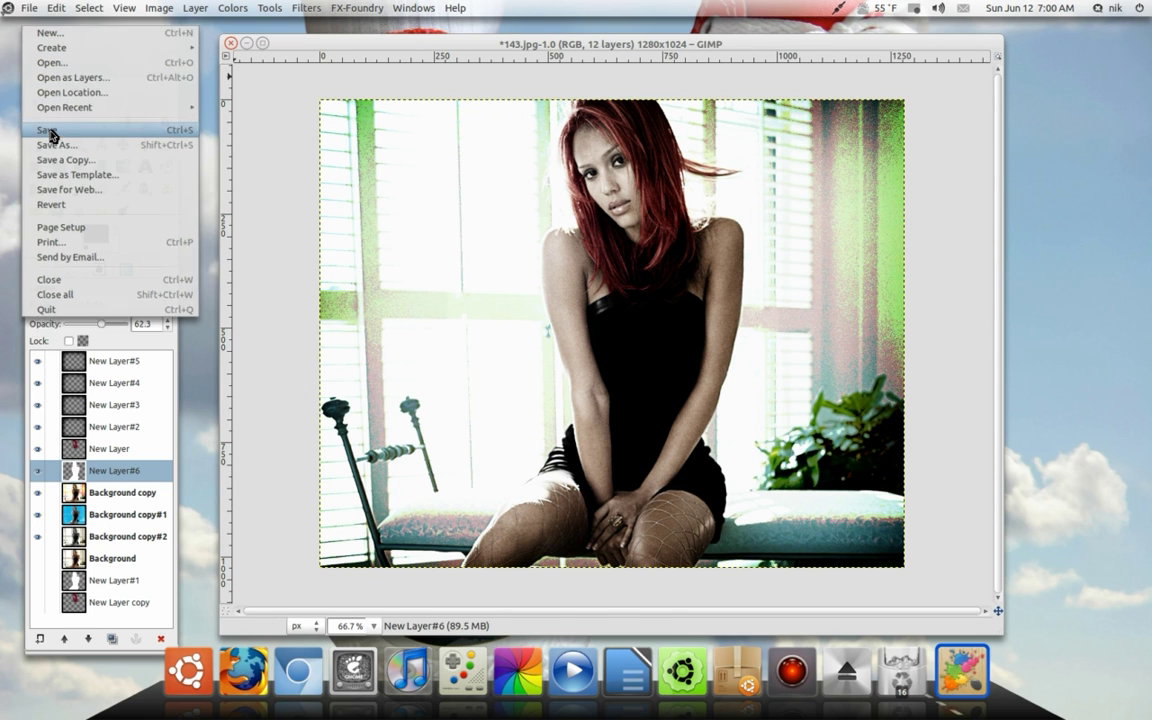
left_click(729, 345)
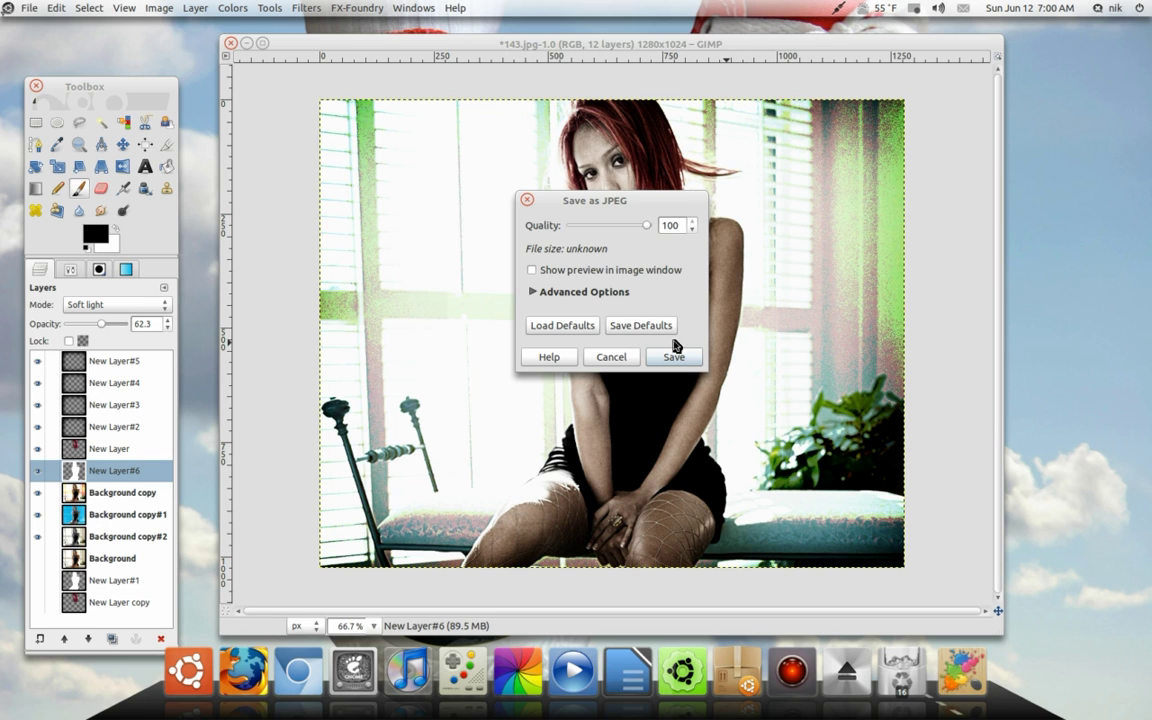
left_click(675, 357)
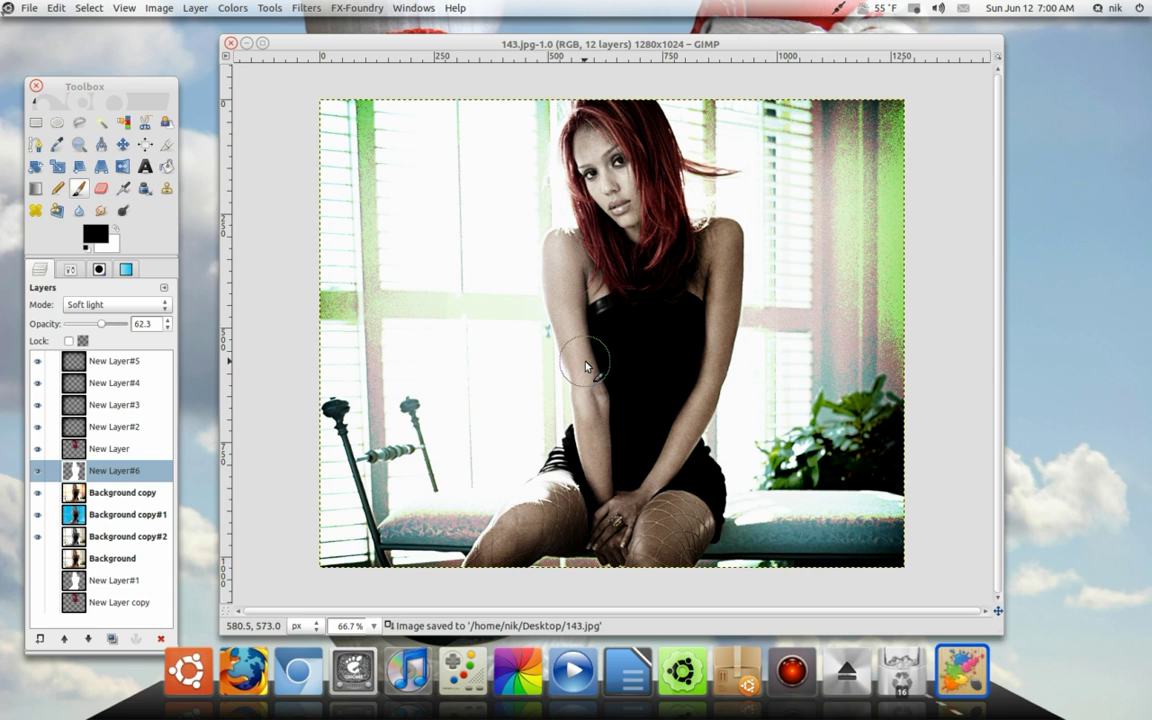
Open the saved 143.jpg from the desktop in the image viewer, examine the finished picture enlarged, and close the viewer.
scroll(1057, 396, "up", 1)
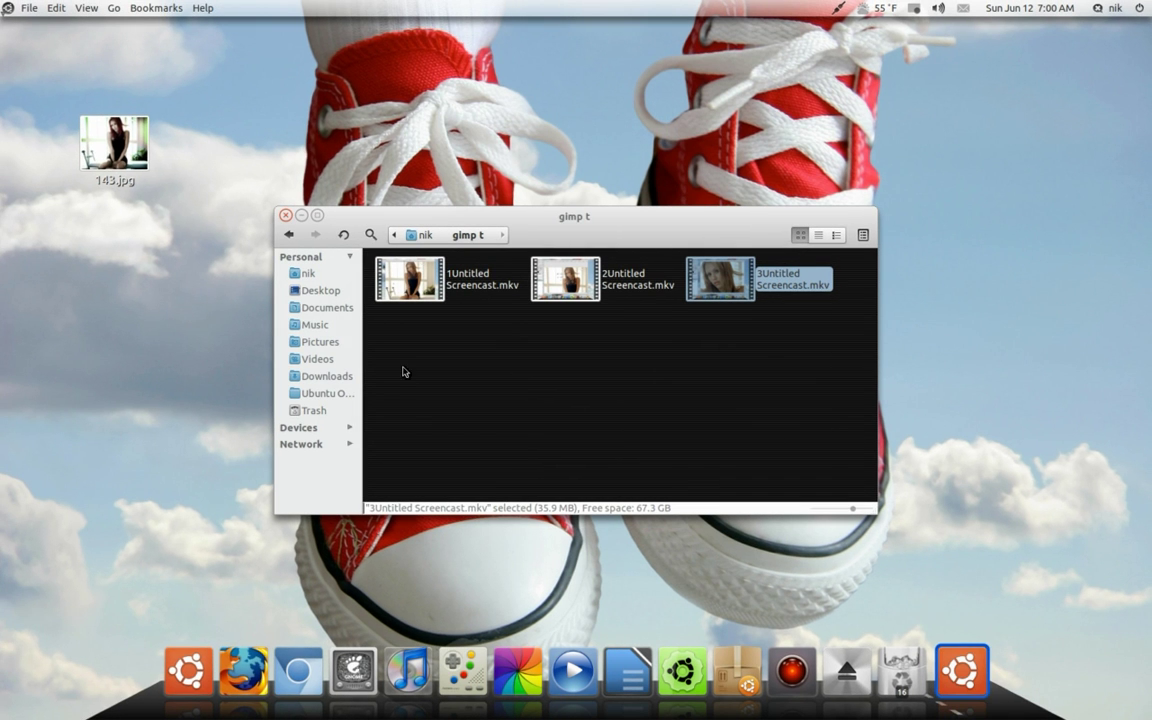
double_click(107, 172)
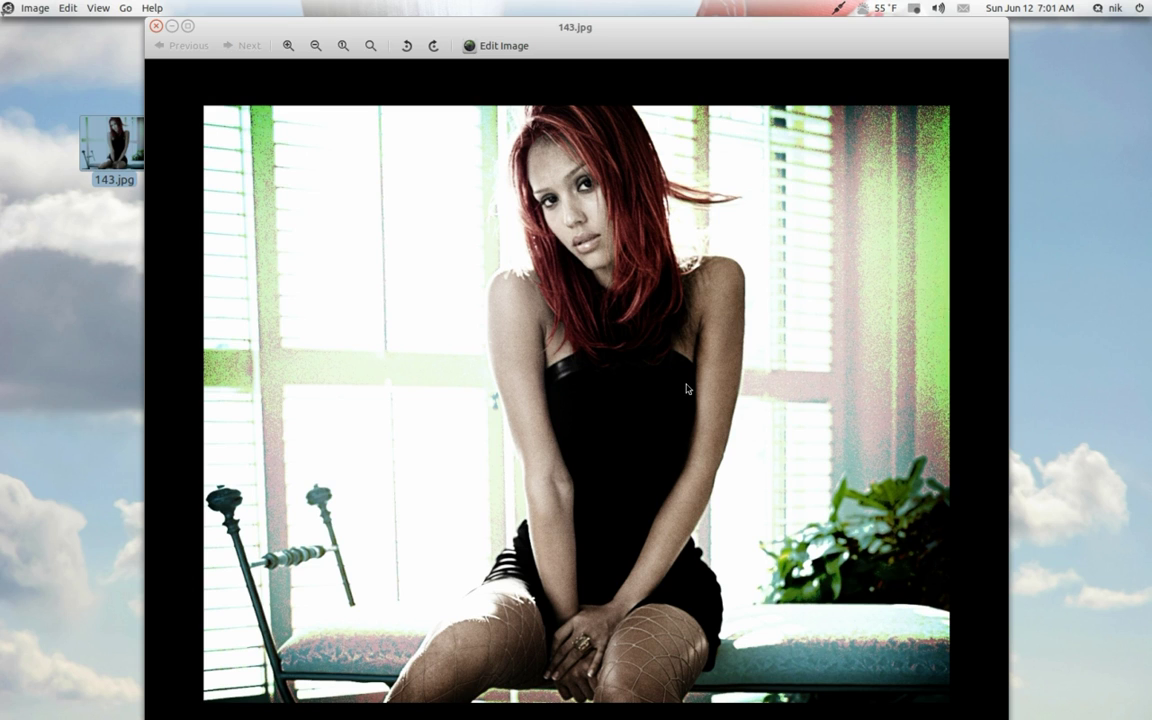
double_click(629, 36)
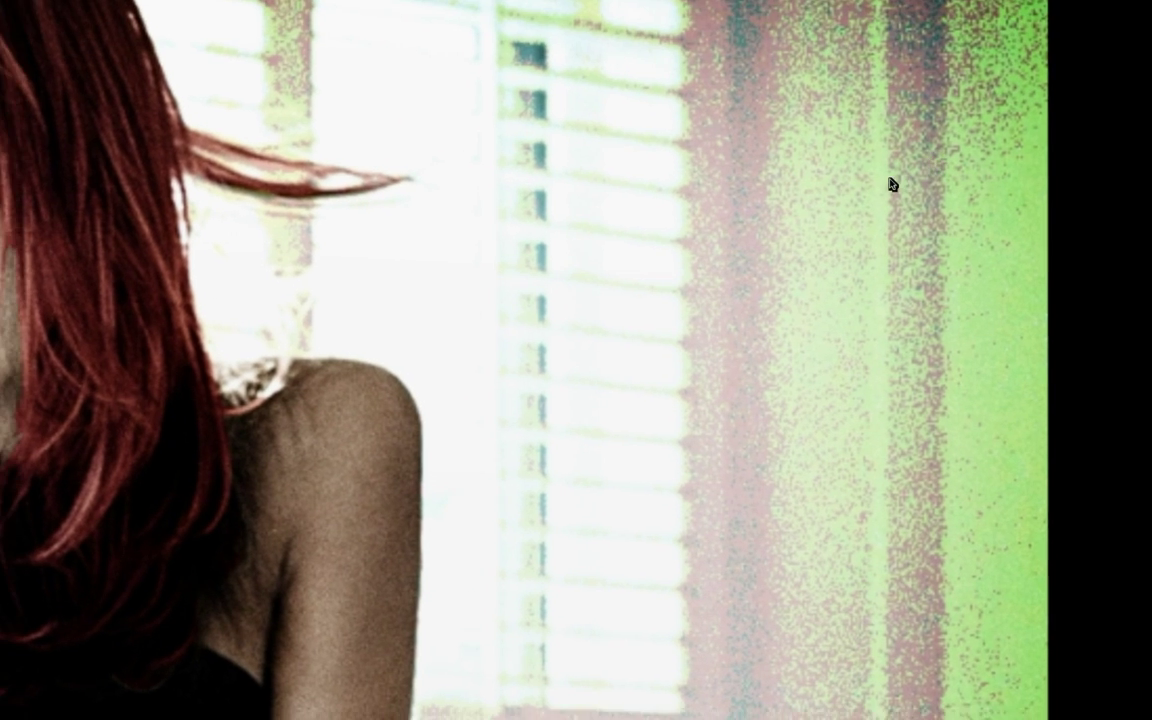
scroll(352, 369, "down", 5)
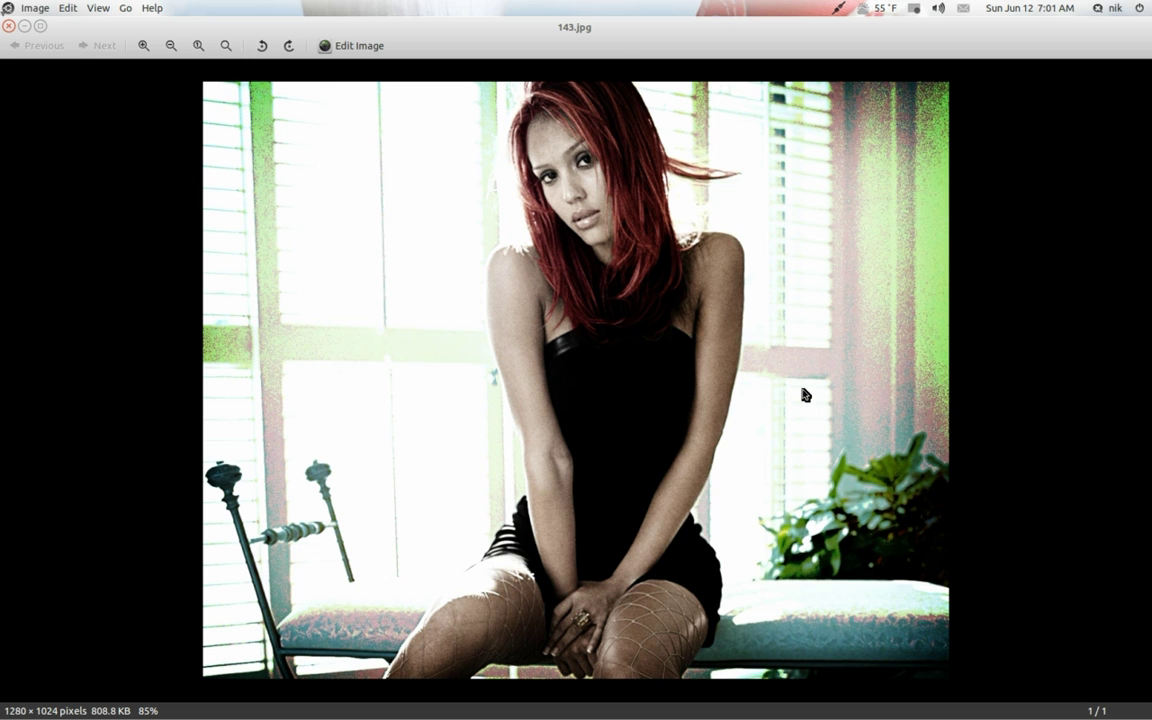
double_click(693, 33)
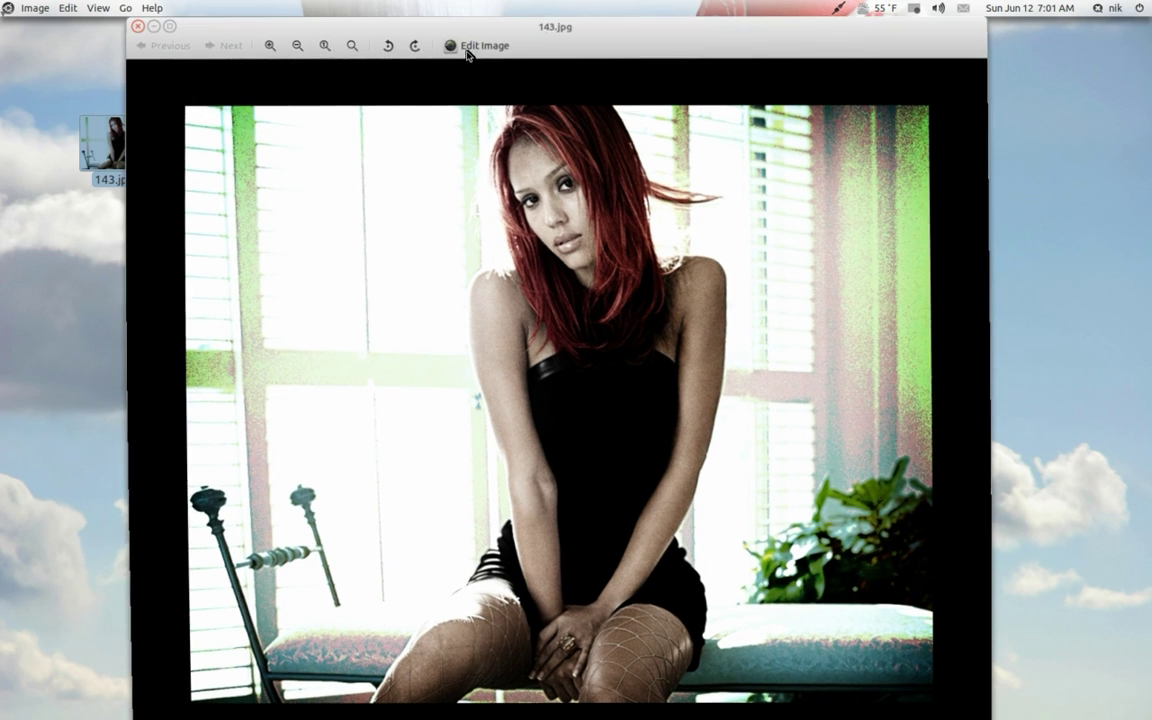
left_click(148, 25)
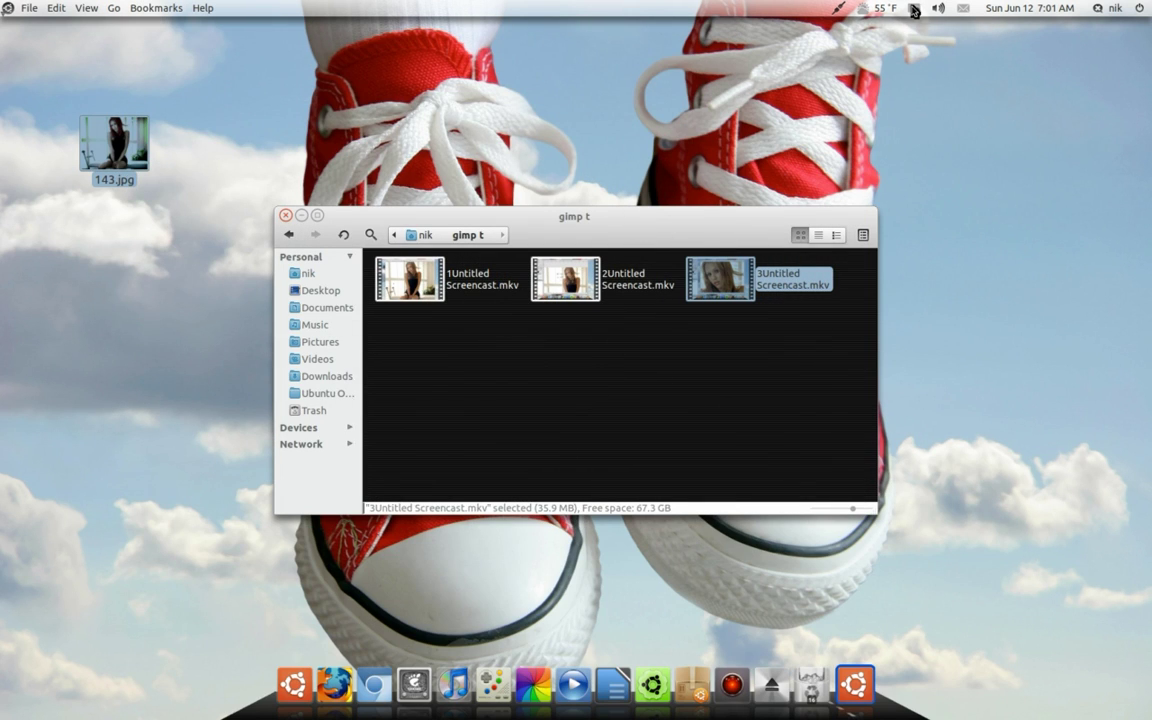